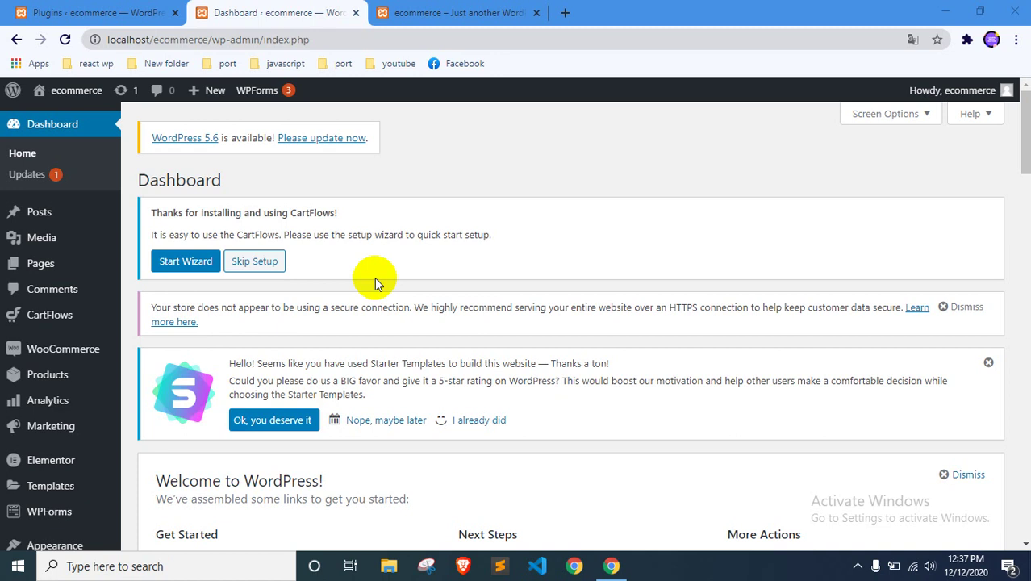
Step: Close the Plugins browser tab and return to the WordPress dashboard
click(135, 12)
click(175, 12)
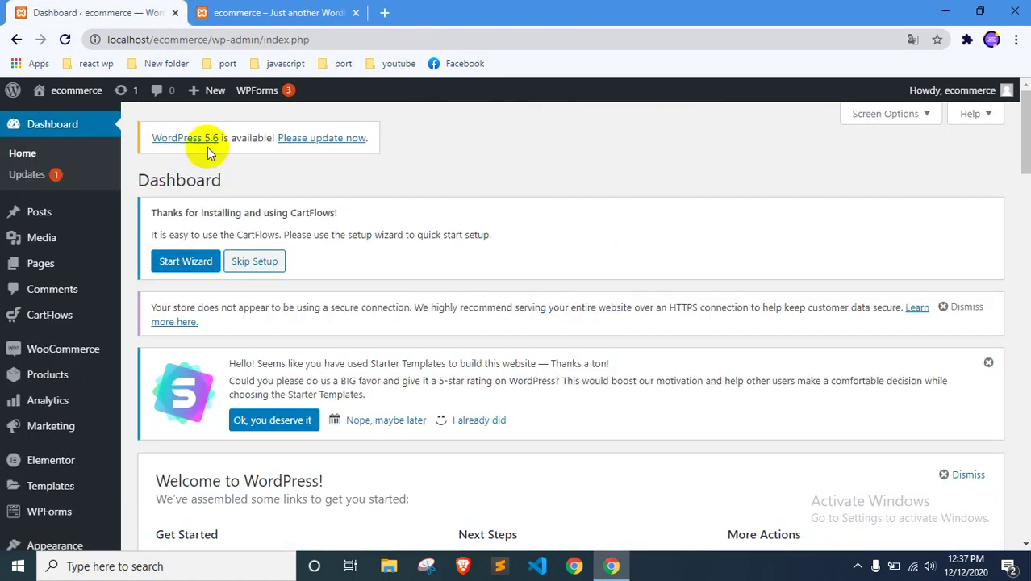
scroll(412, 273, down, 3)
scroll(412, 273, up, 3)
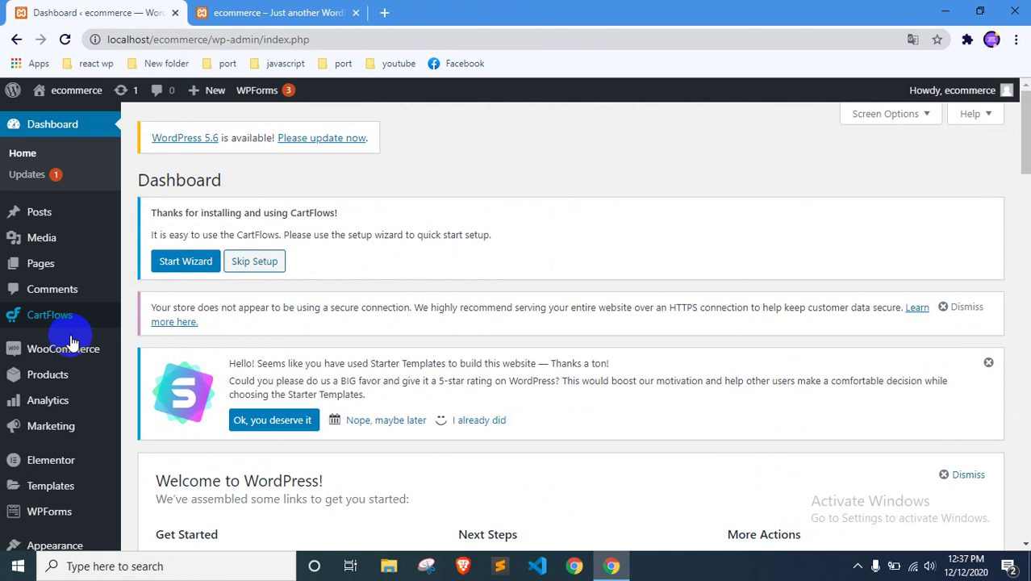
Step: Open the WooCommerce coupons page and start creating the first coupon
mouse_move(21, 350)
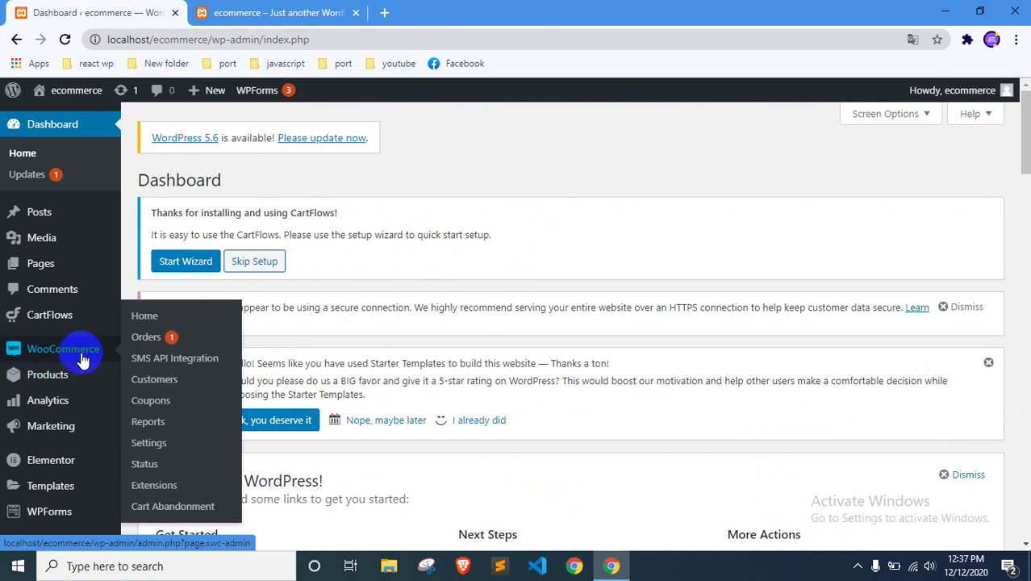
click(160, 403)
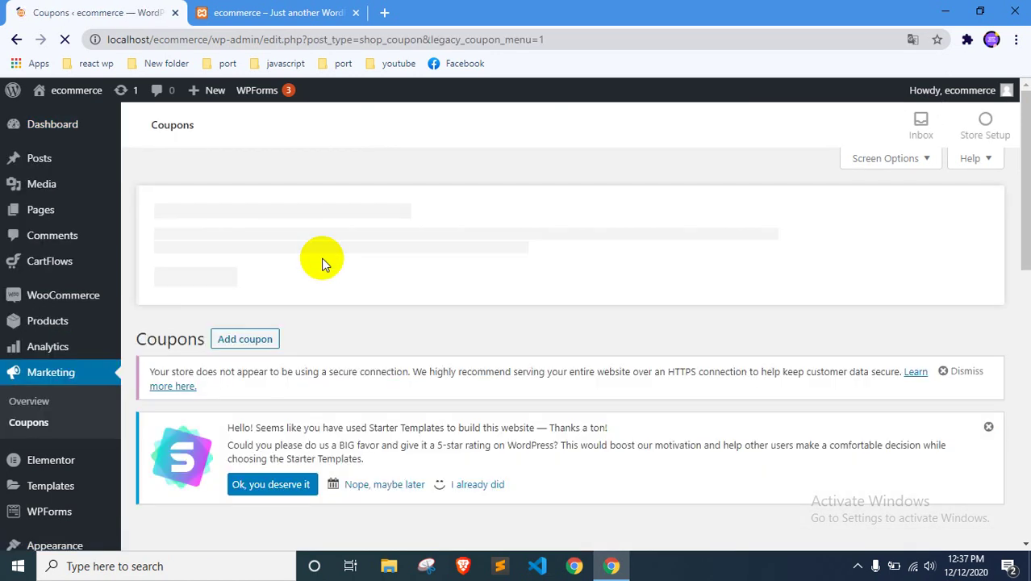
scroll(322, 265, down, 6)
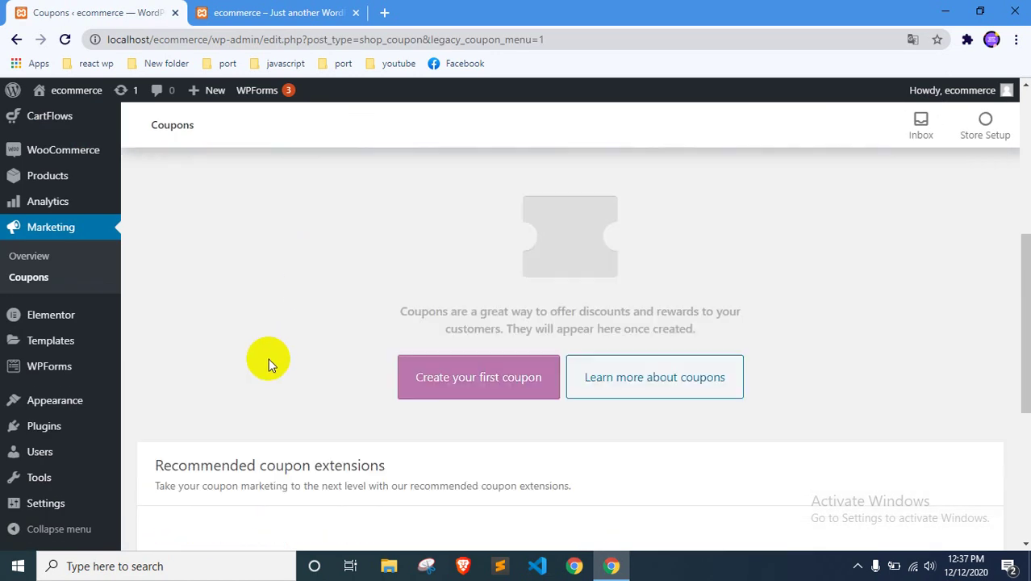
scroll(630, 256, up, 4)
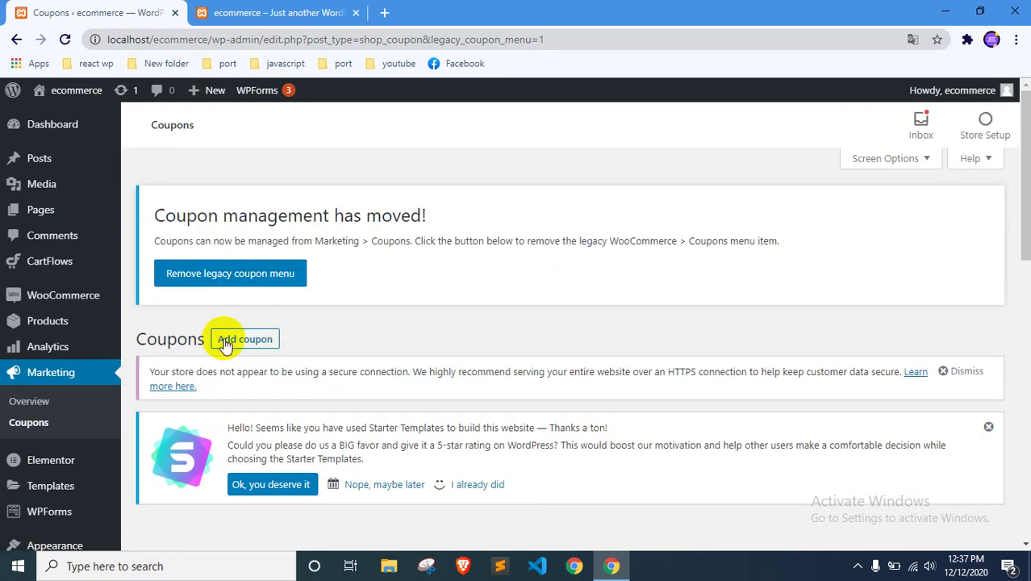
scroll(517, 323, down, 5)
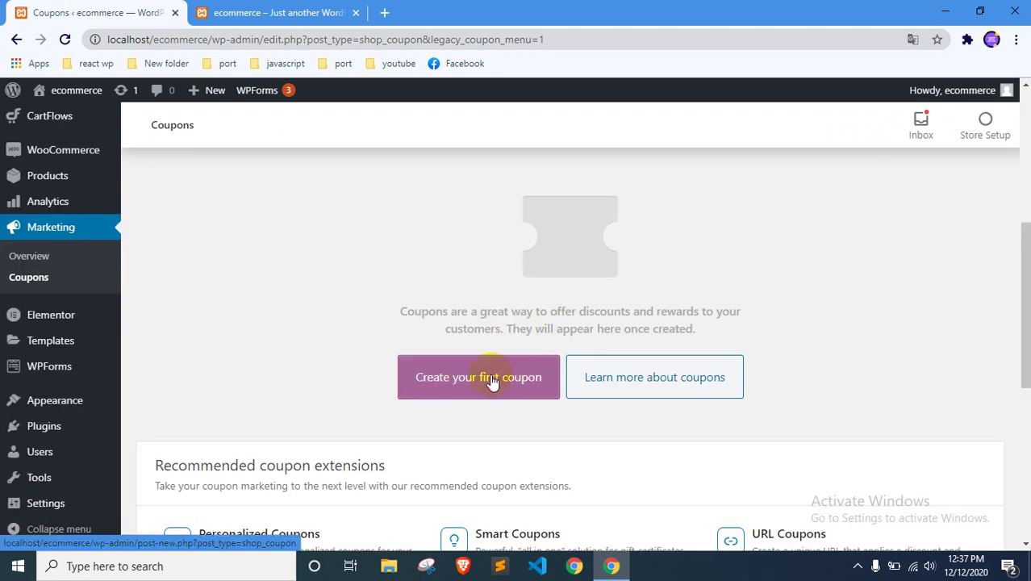
click(448, 384)
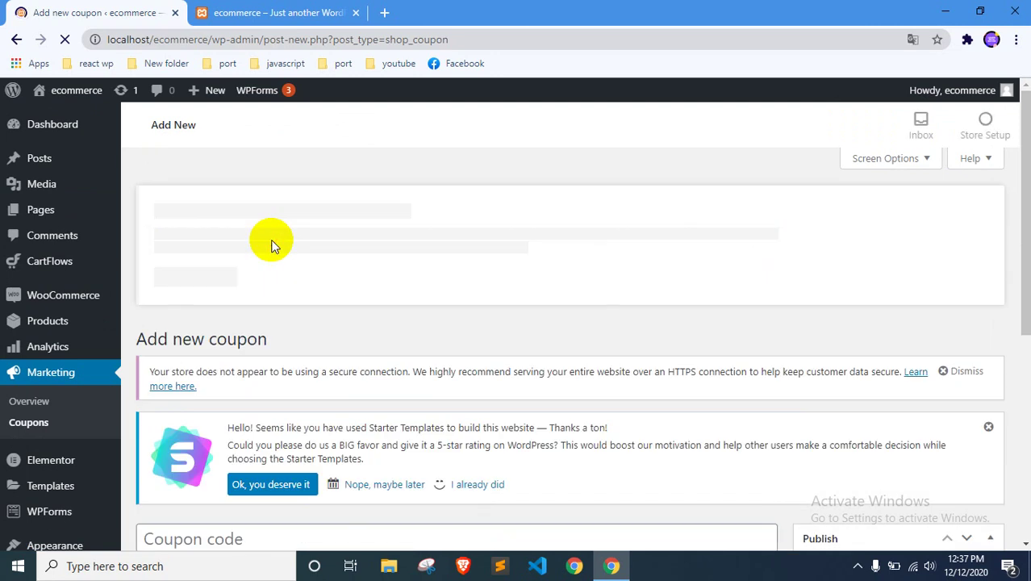
Step: Enter 202116dec as the new coupon's code
scroll(354, 322, down, 2)
click(233, 388)
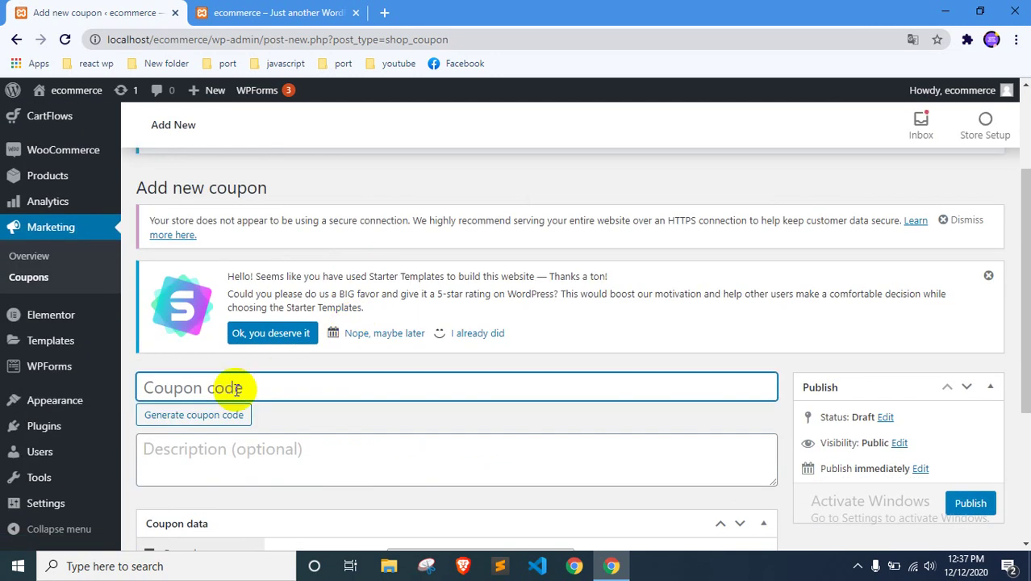
text(202116dec)
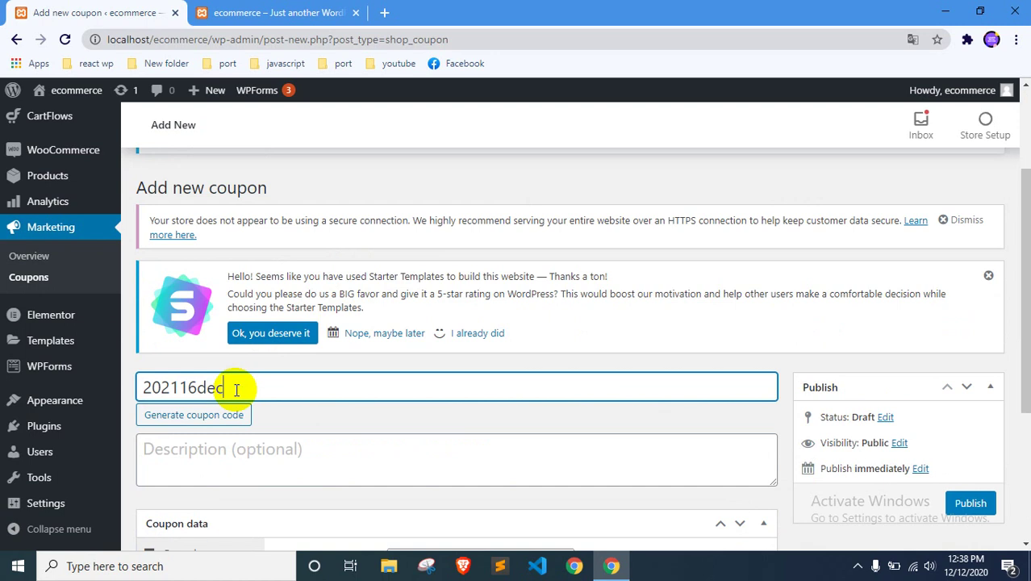
double_click(236, 390)
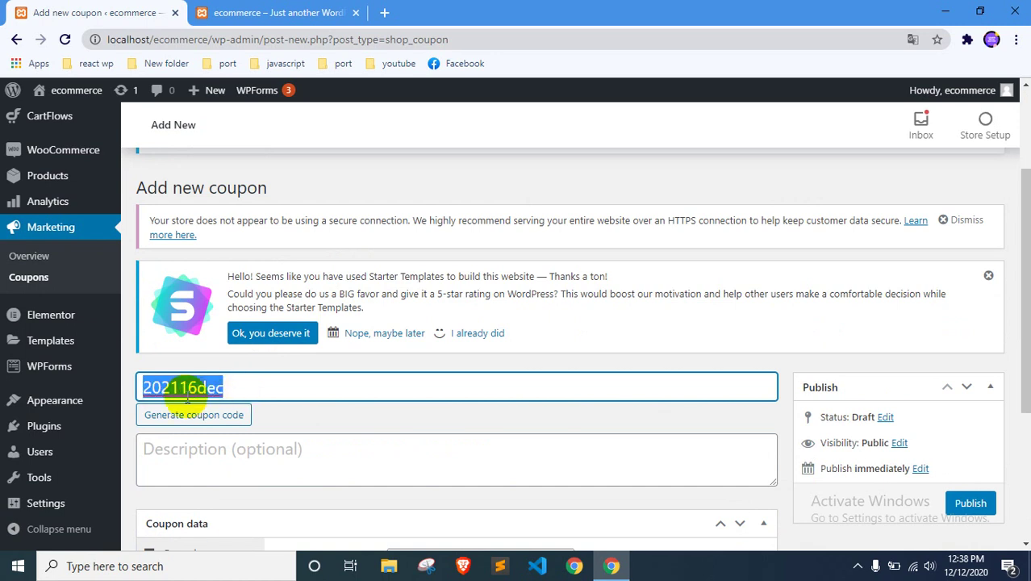
click(165, 388)
double_click(218, 389)
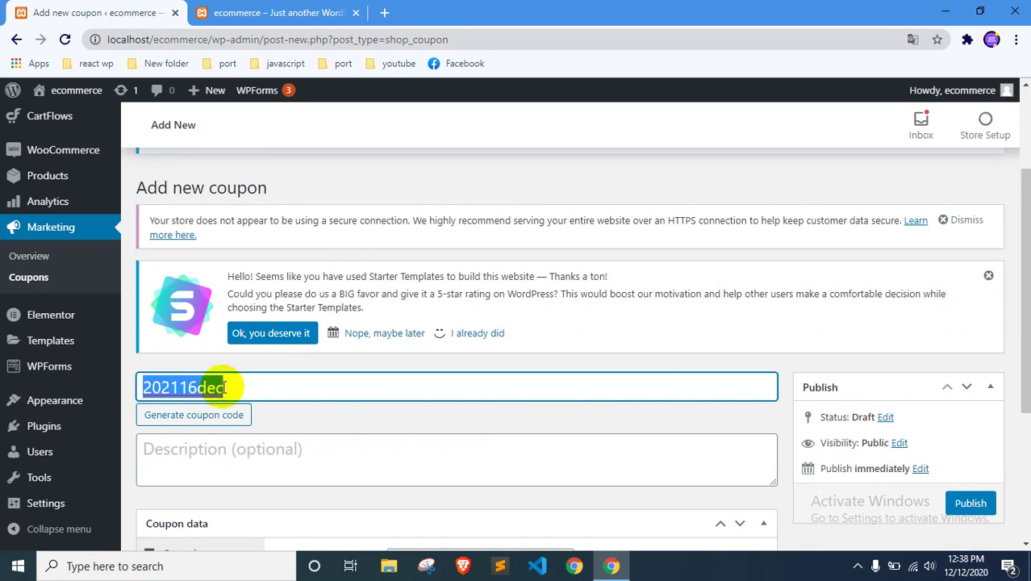
click(226, 388)
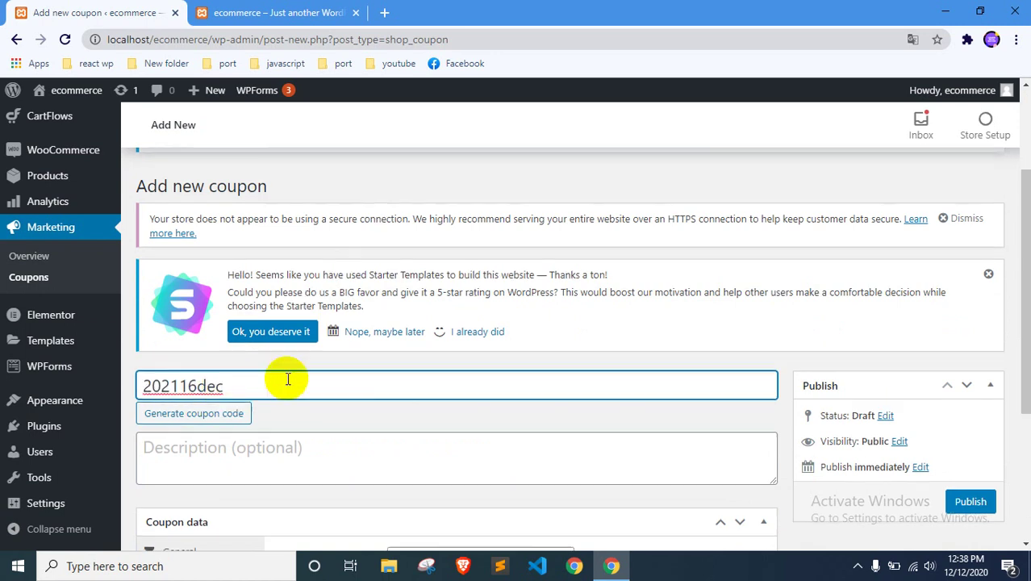
Step: Set the coupon's discount type to Percentage discount in its general coupon data
scroll(287, 373, down, 3)
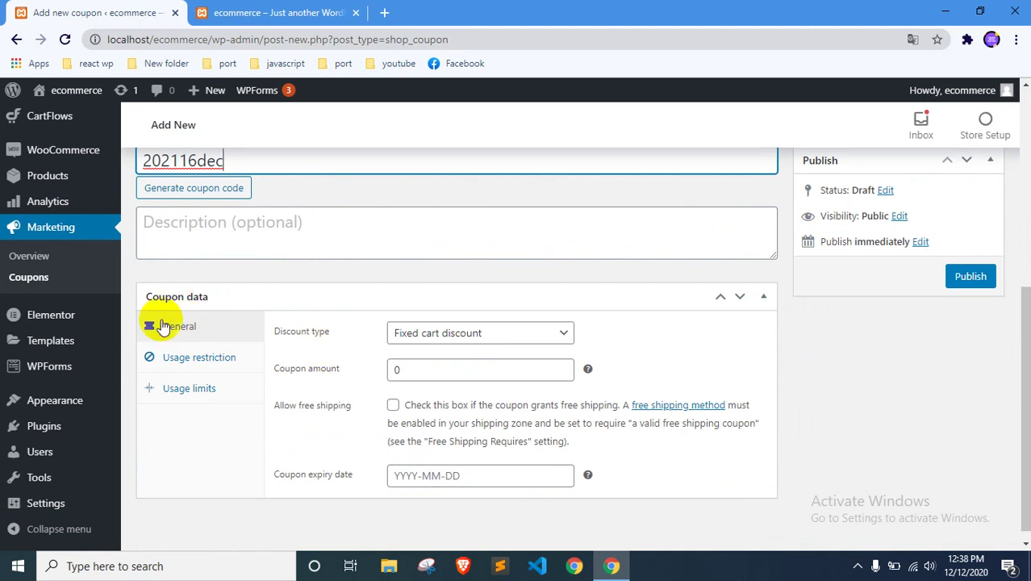
click(461, 339)
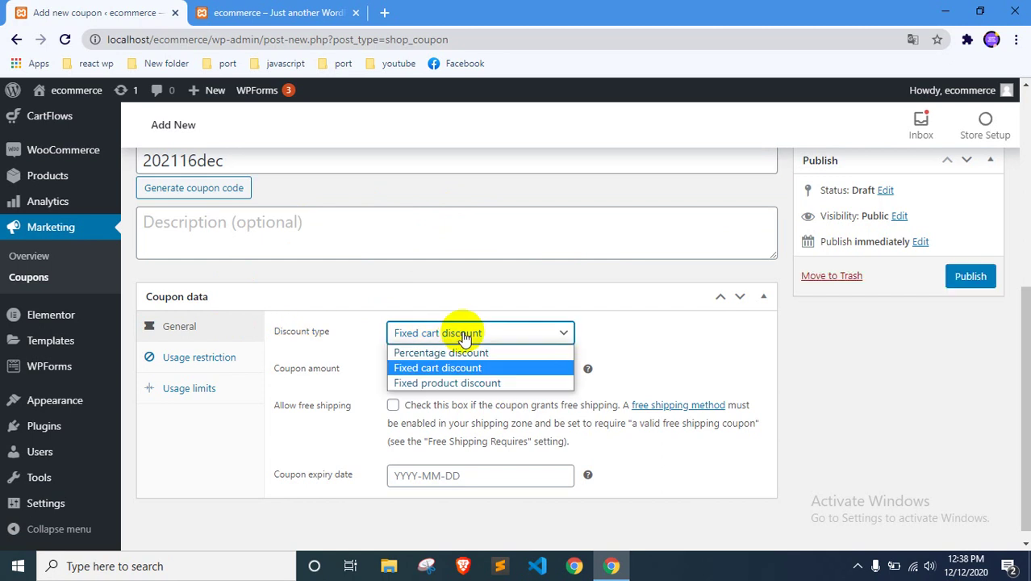
click(454, 353)
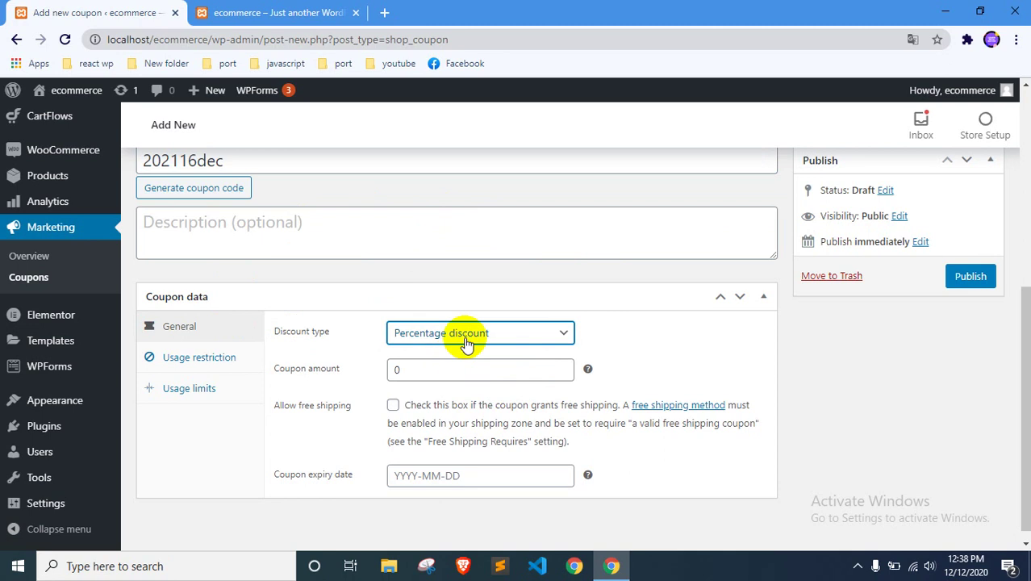
click(466, 345)
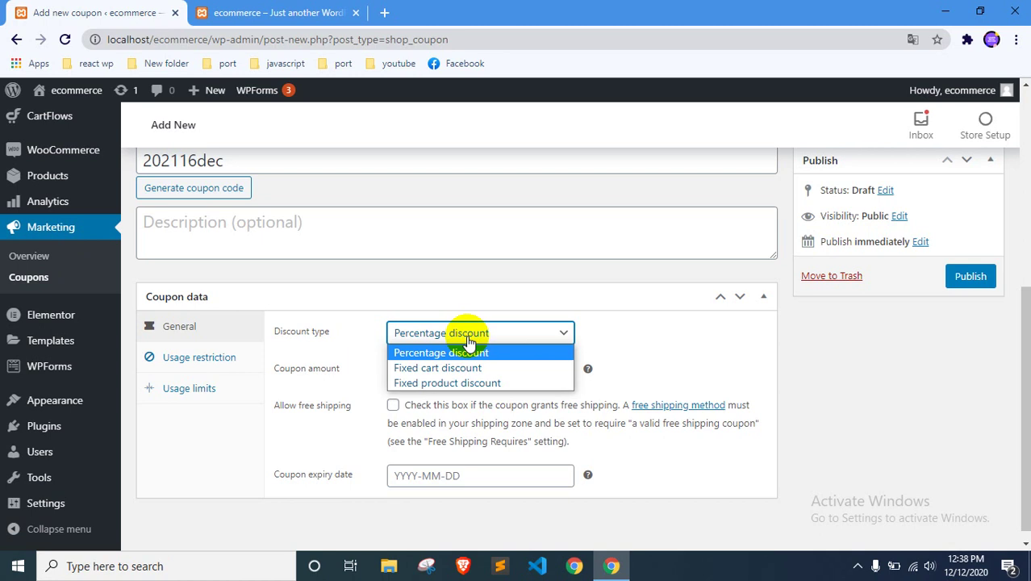
click(438, 282)
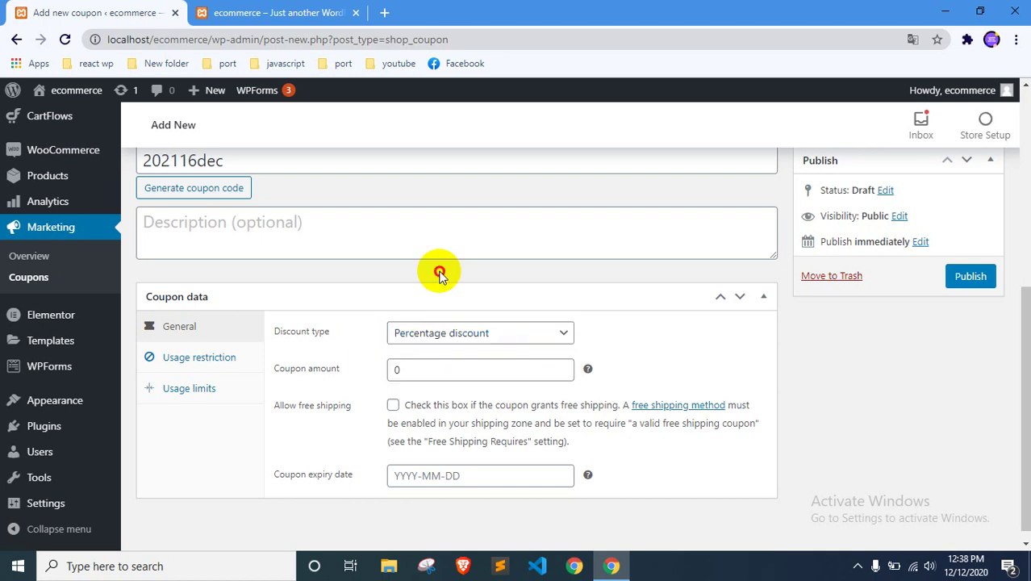
click(444, 336)
click(435, 350)
Step: Set the coupon amount to 10 and publish the coupon
double_click(396, 371)
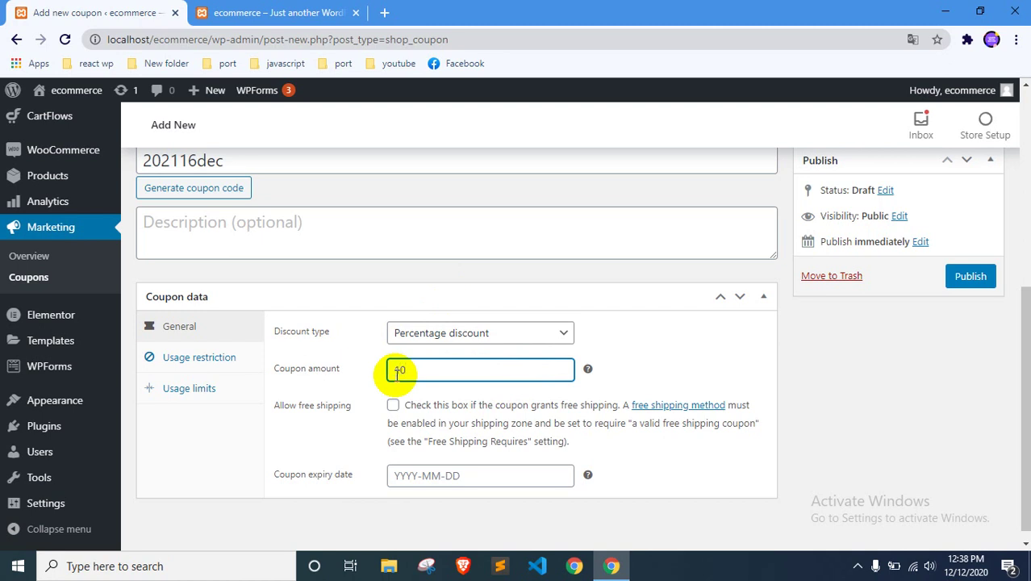
text(10)
click(962, 276)
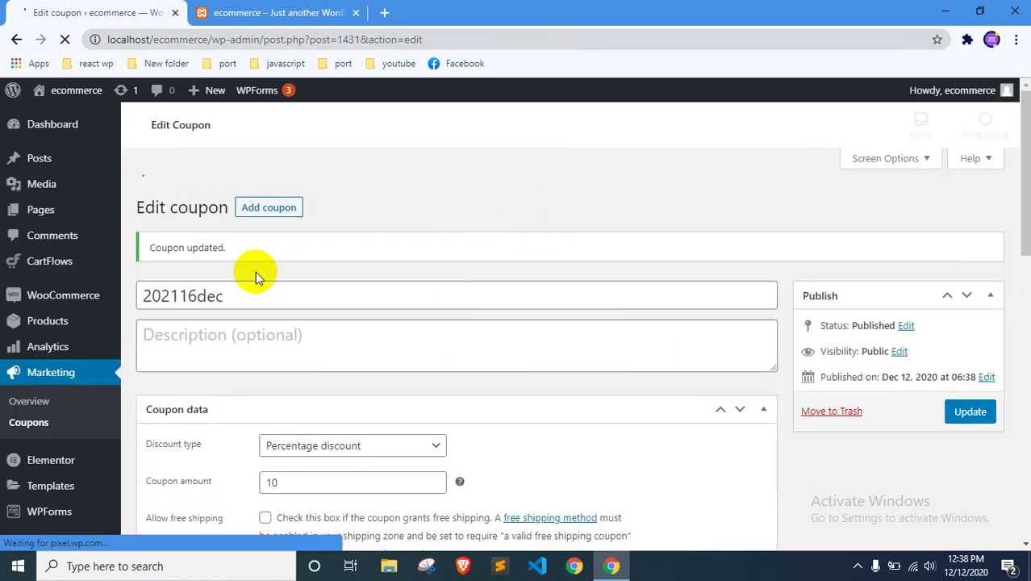
Step: Select the whole code text of the published coupon
scroll(275, 272, down, 2)
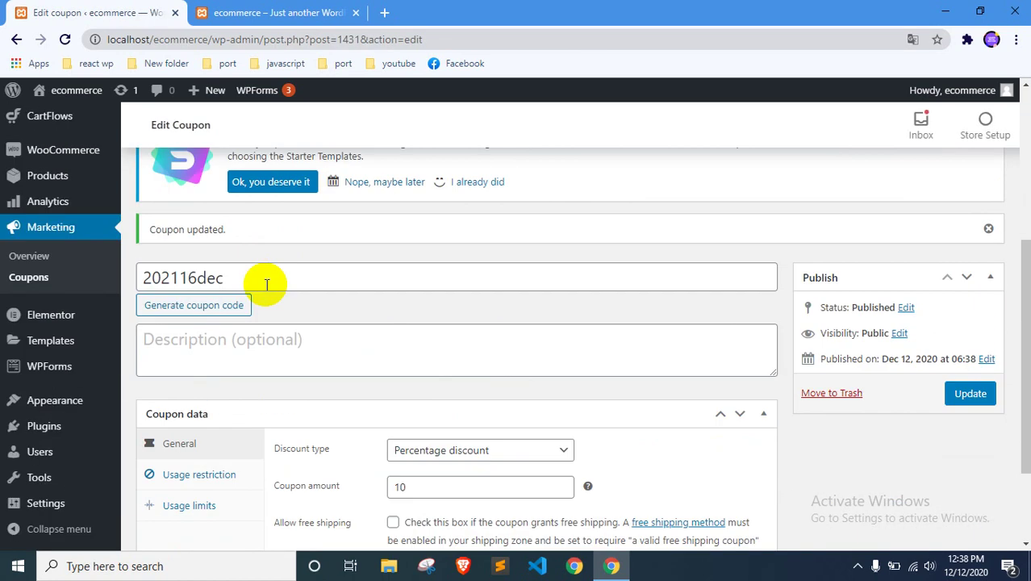
click(219, 271)
double_click(221, 275)
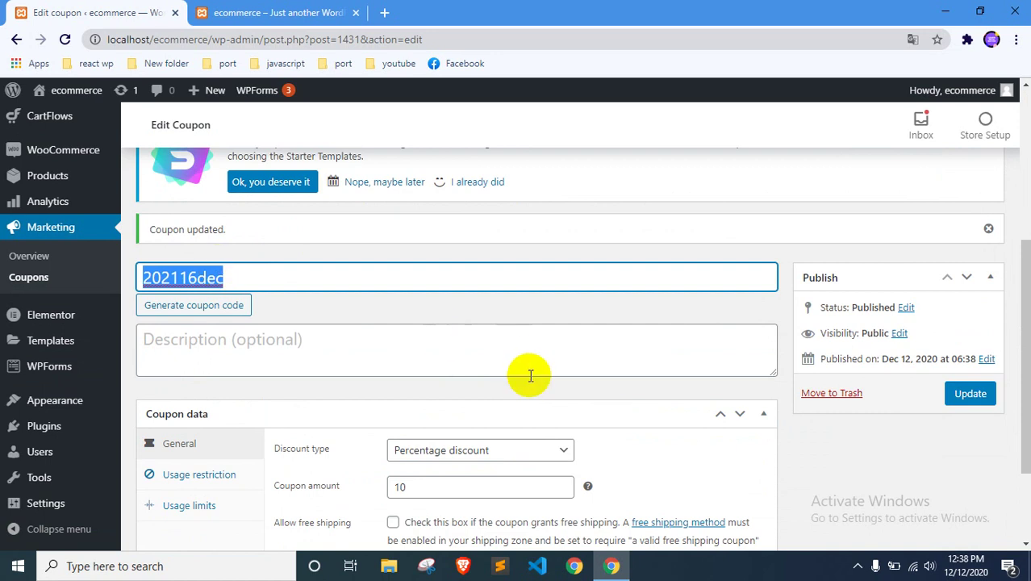
scroll(452, 359, down, 2)
Step: Switch to the storefront, add one Blue Denim Jeans from the Store page to the cart and view the cart
click(258, 12)
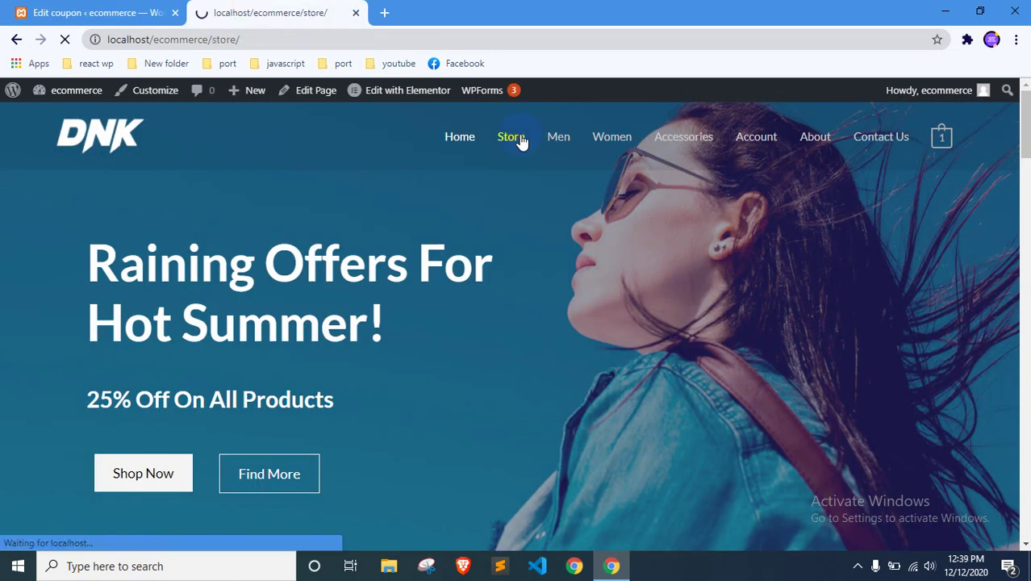
scroll(472, 211, down, 4)
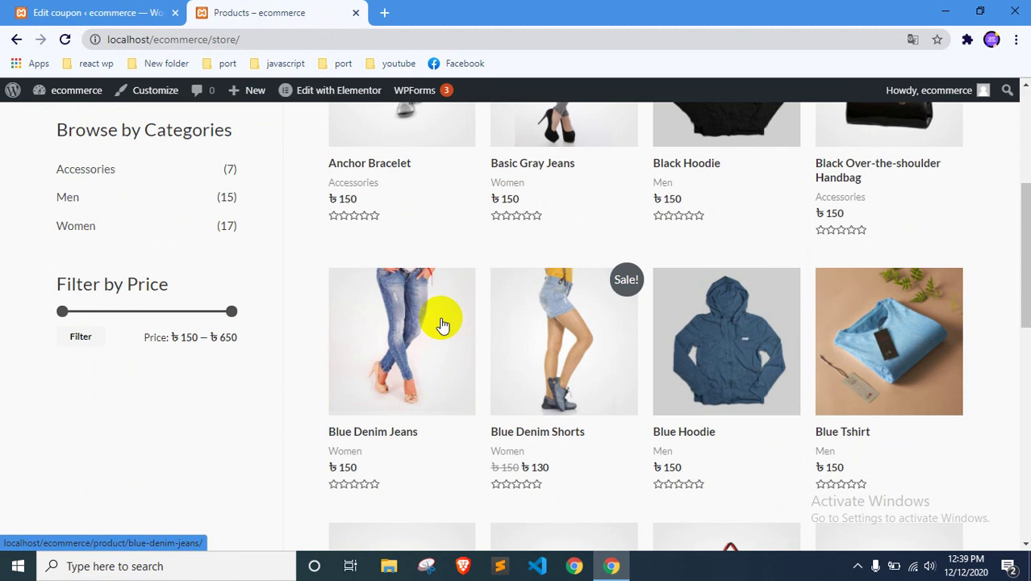
click(442, 321)
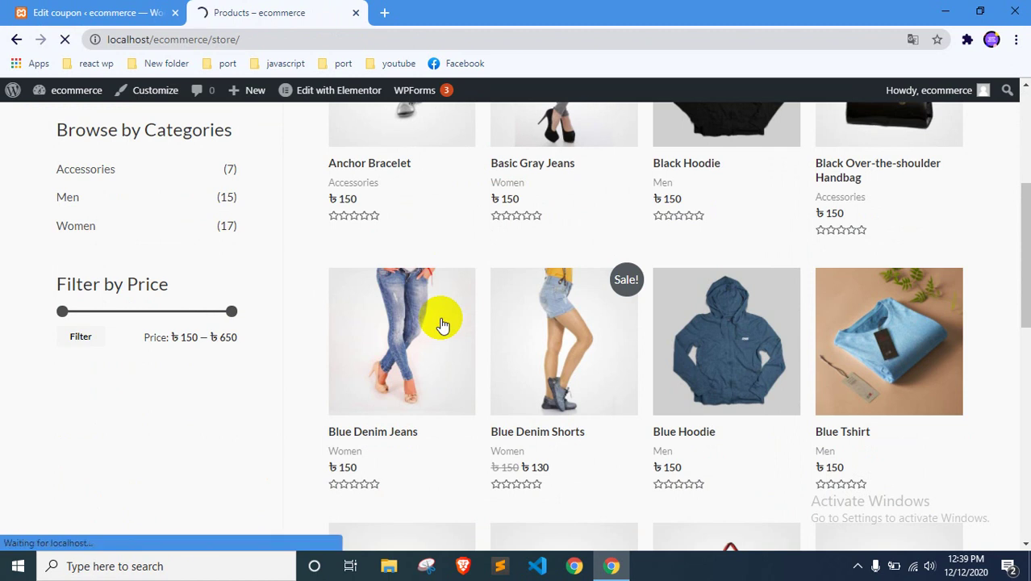
scroll(452, 317, down, 1)
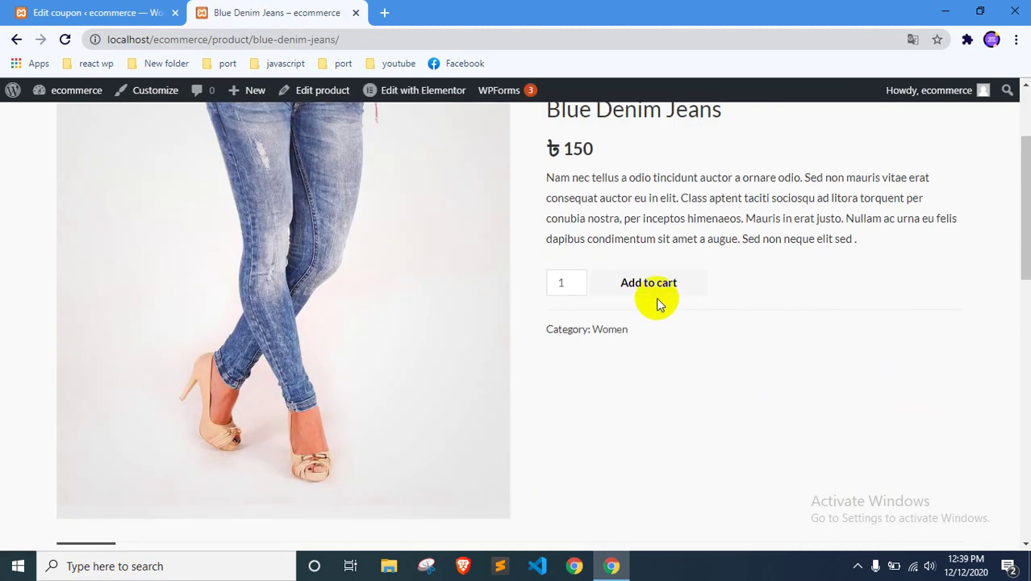
click(653, 300)
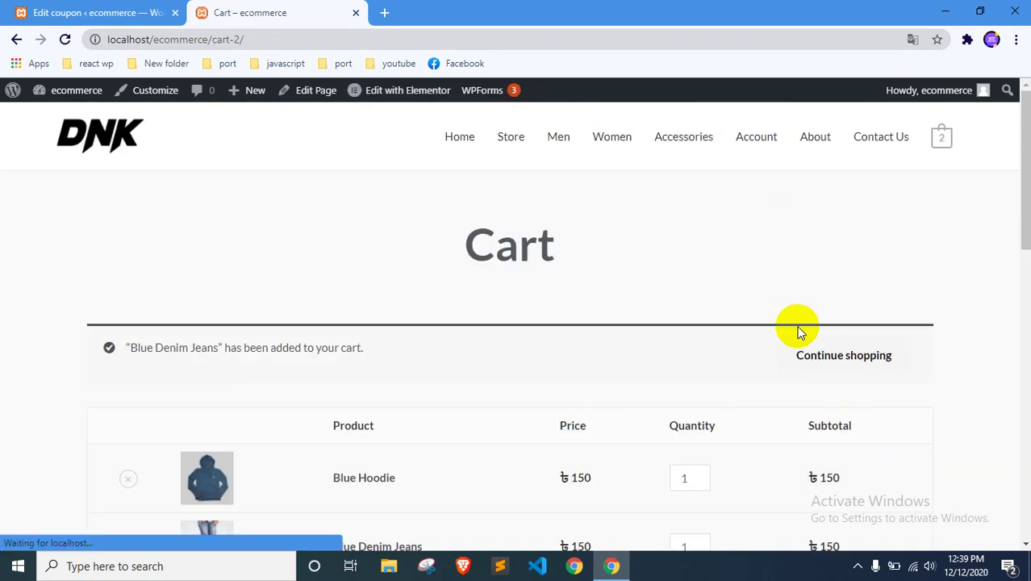
click(836, 364)
Step: Remove the Blue Hoodie from the cart
scroll(807, 387, down, 3)
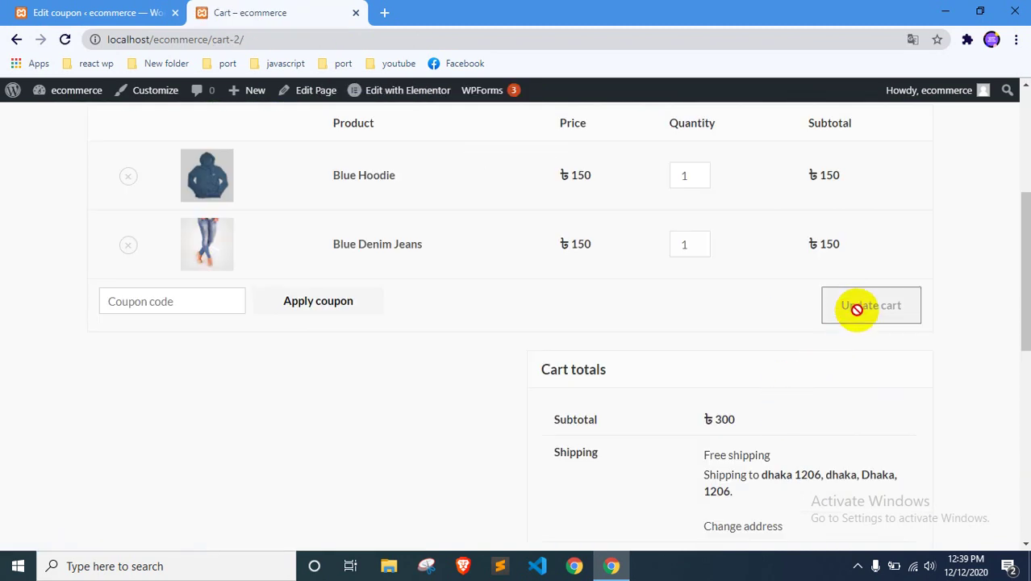
scroll(605, 306, up, 1)
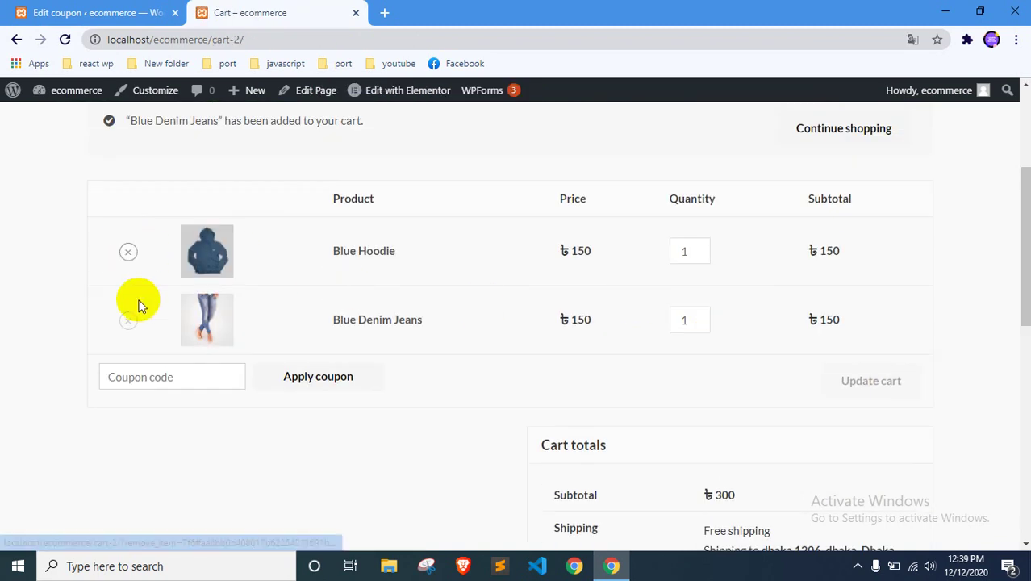
click(130, 252)
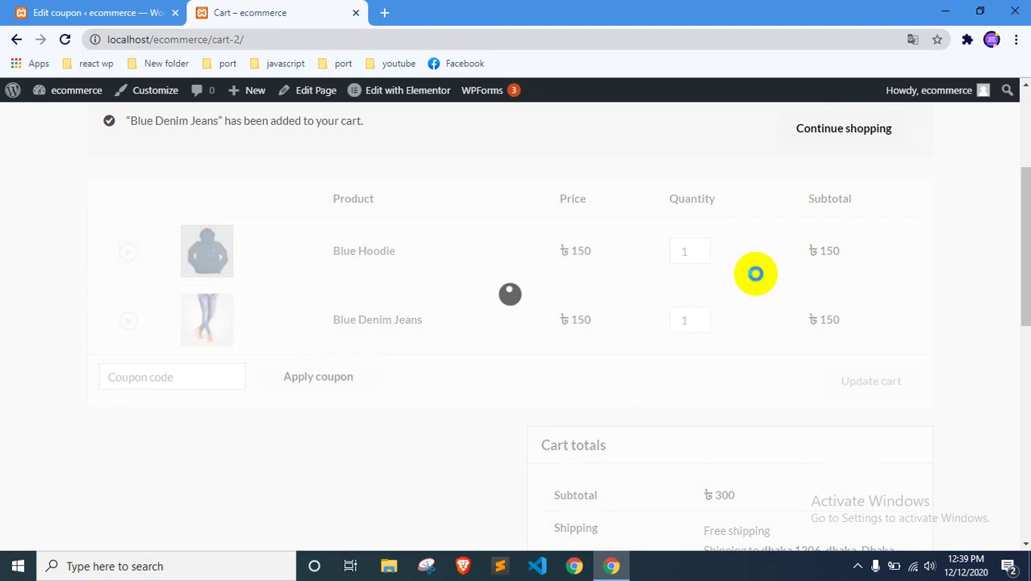
Step: Proceed to checkout with the Blue Denim Jeans and review the billing details, order summary and payment options
scroll(778, 311, down, 3)
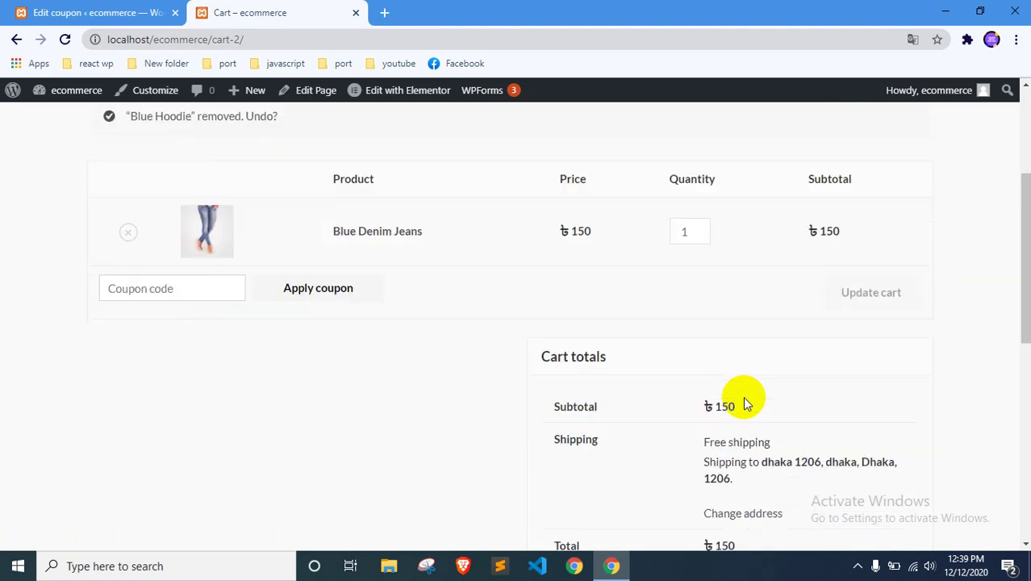
click(721, 436)
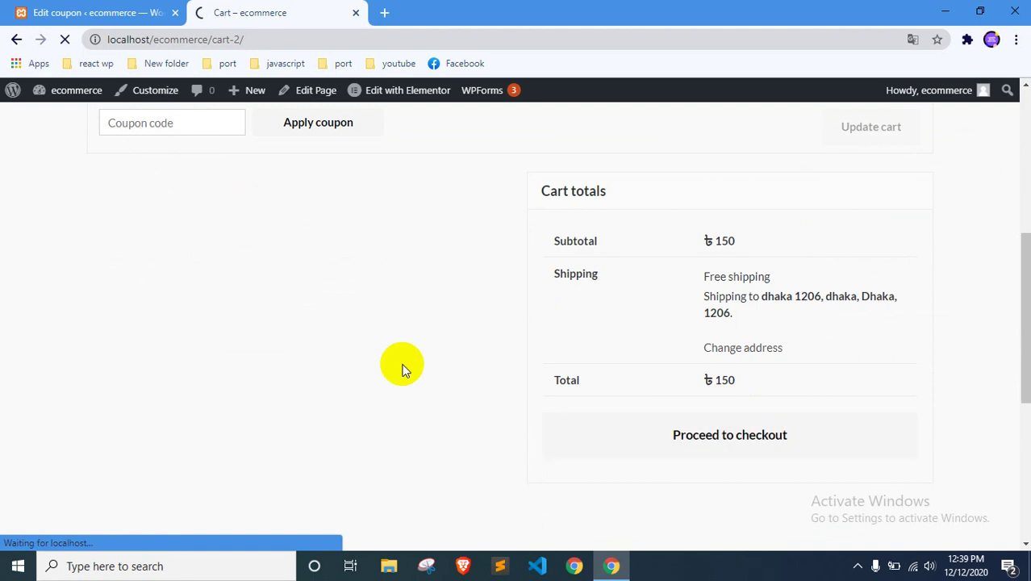
scroll(569, 341, down, 3)
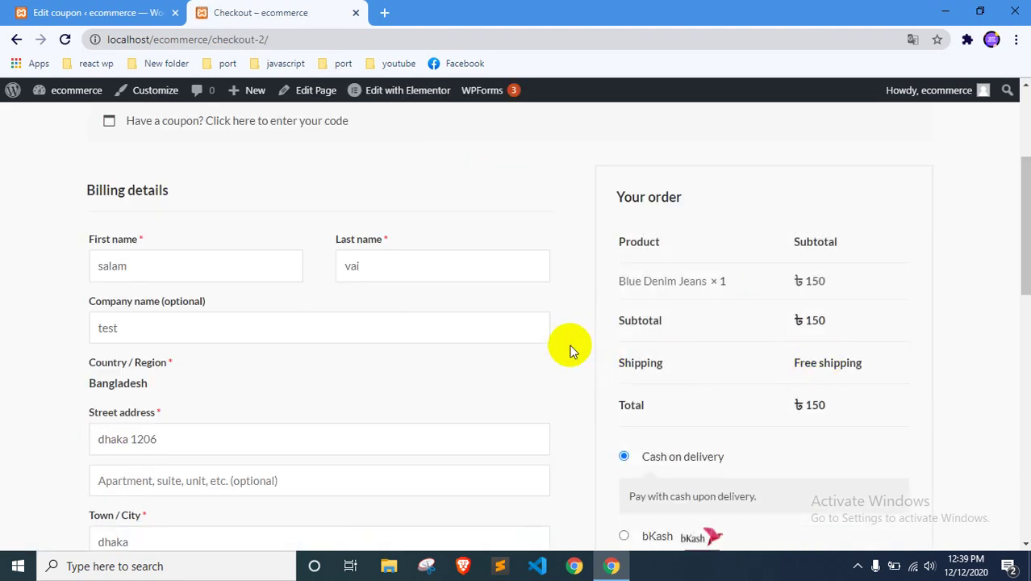
scroll(555, 342, down, 1)
scroll(703, 417, down, 1)
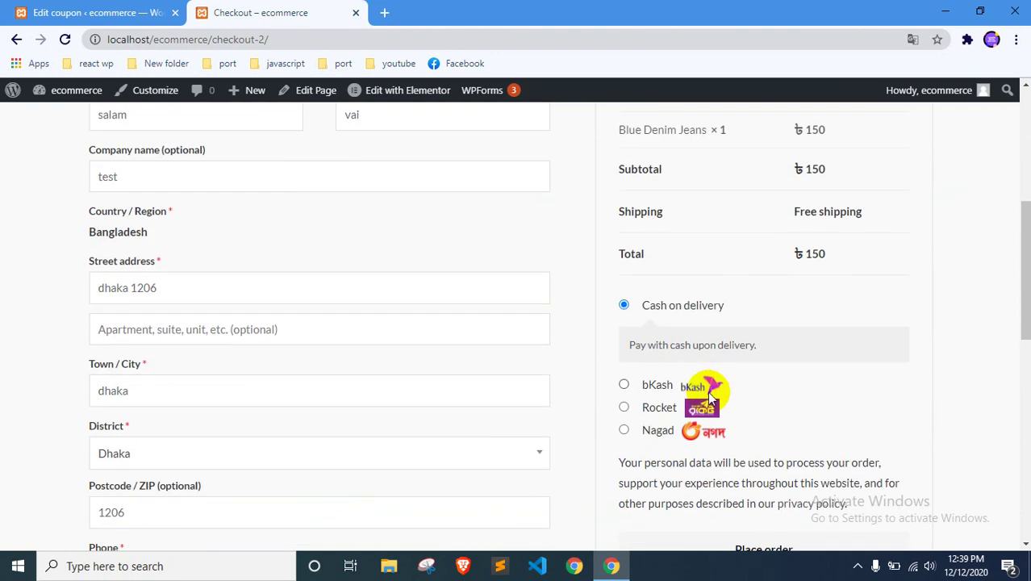
scroll(666, 347, up, 3)
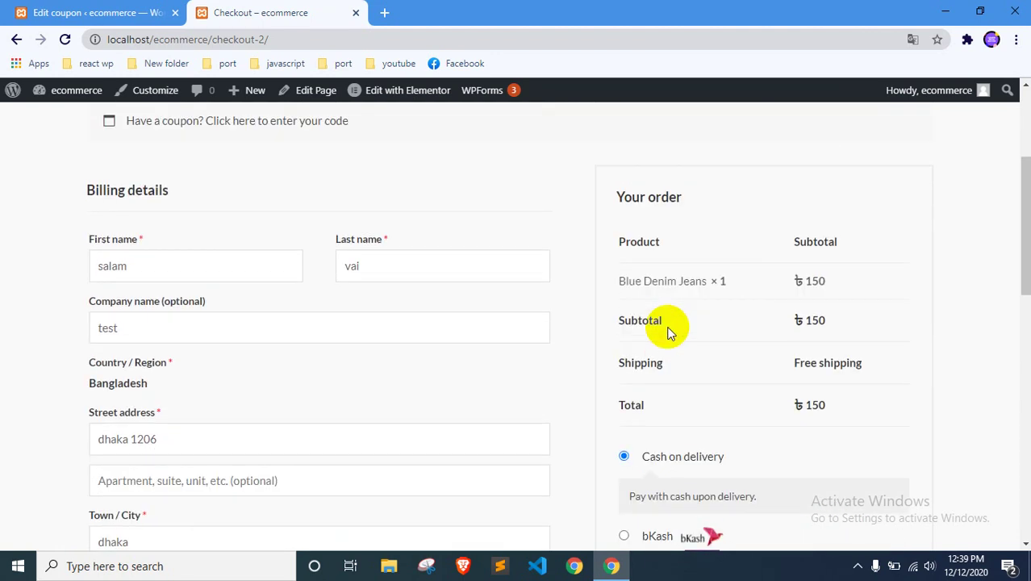
Step: Apply the coupon code 202116dec to the checkout order and check the discount in the order summary
click(306, 198)
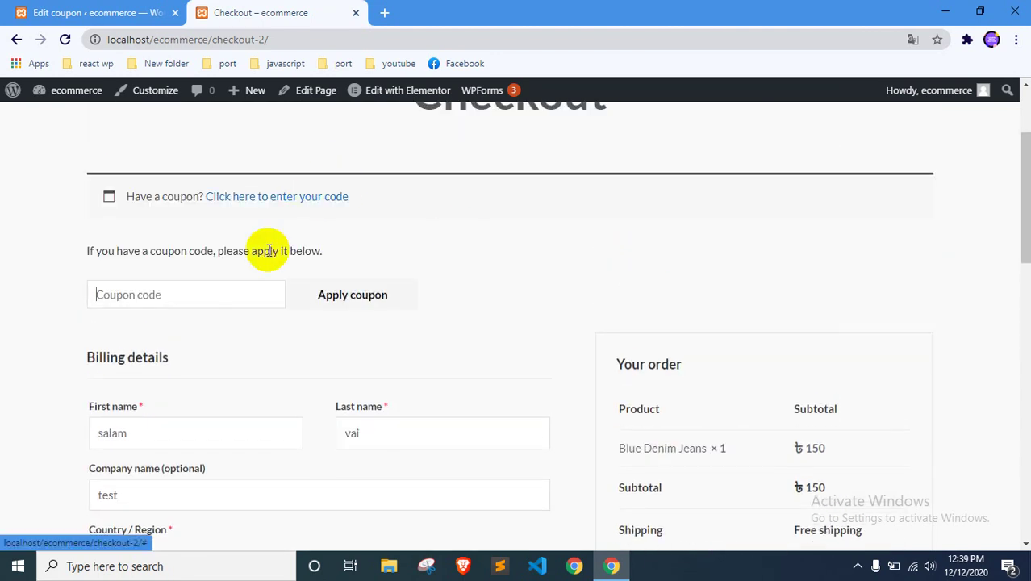
text(20211dec)
scroll(564, 311, down, 3)
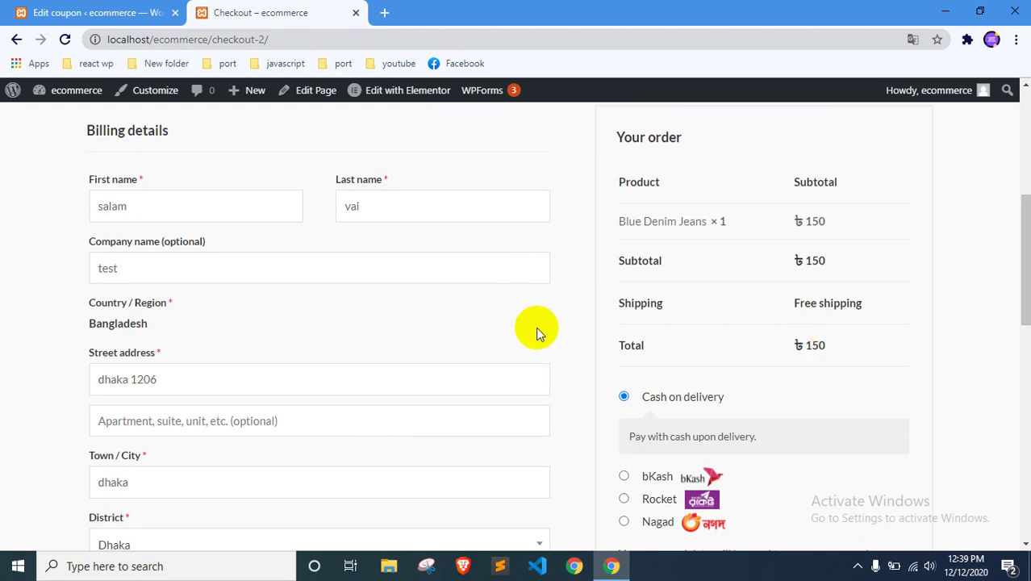
scroll(311, 252, up, 2)
click(367, 229)
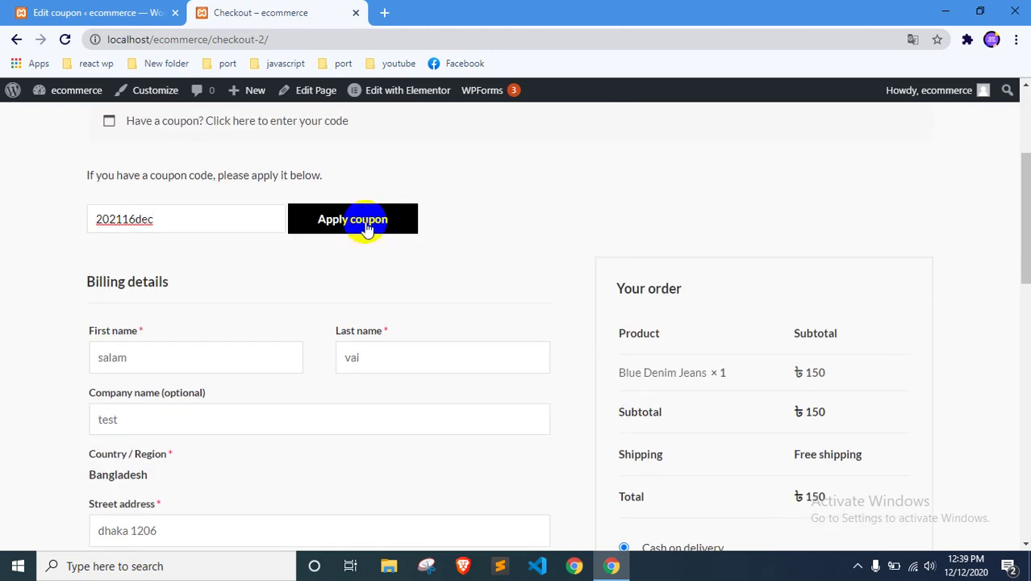
scroll(849, 323, down, 3)
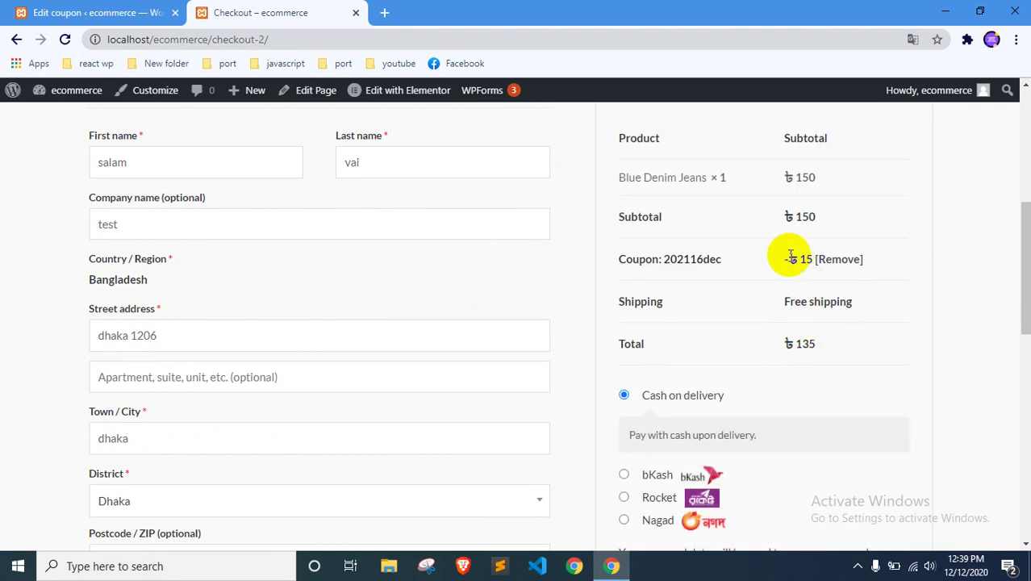
drag(791, 257, 807, 250)
scroll(699, 260, up, 2)
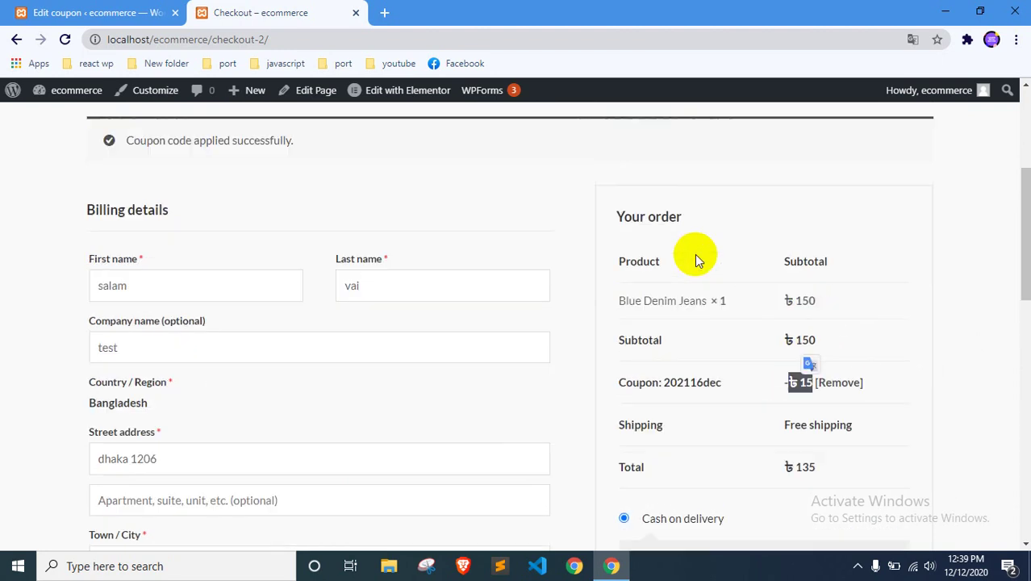
scroll(695, 254, up, 5)
Step: Back in the coupon editor, change the discount type to Fixed cart discount with an amount of 50 and update the coupon
click(120, 10)
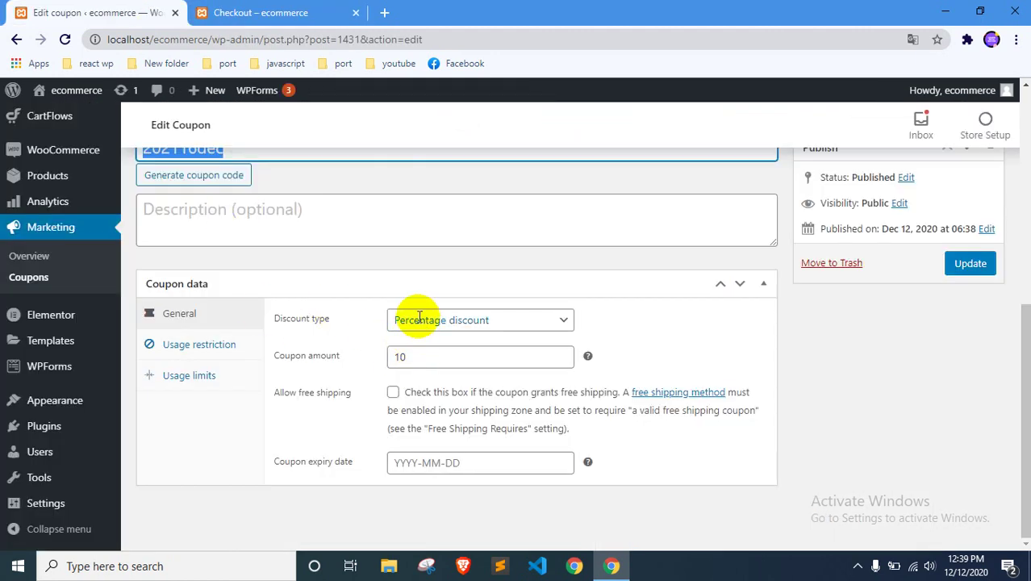
click(251, 11)
click(48, 11)
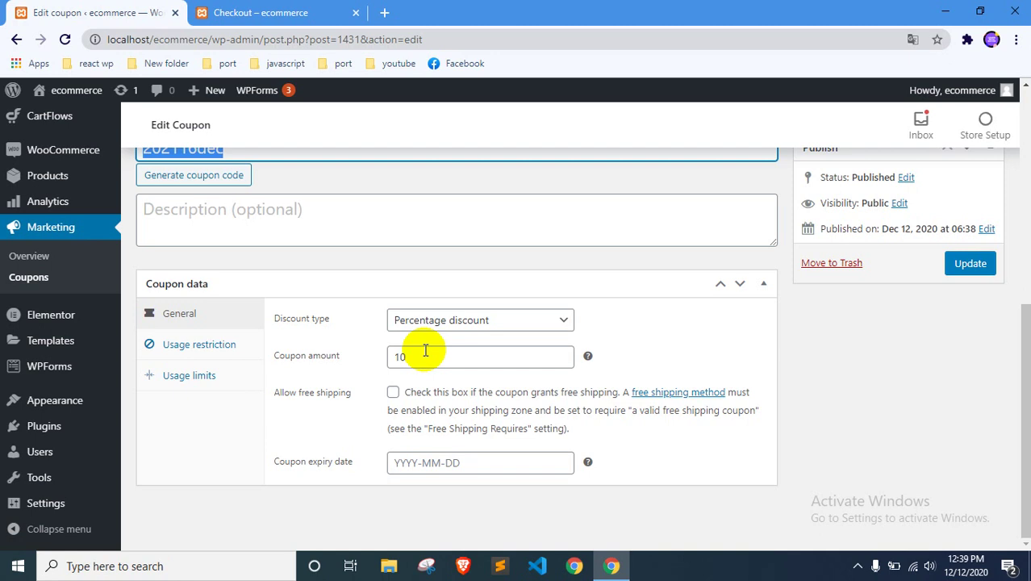
click(433, 323)
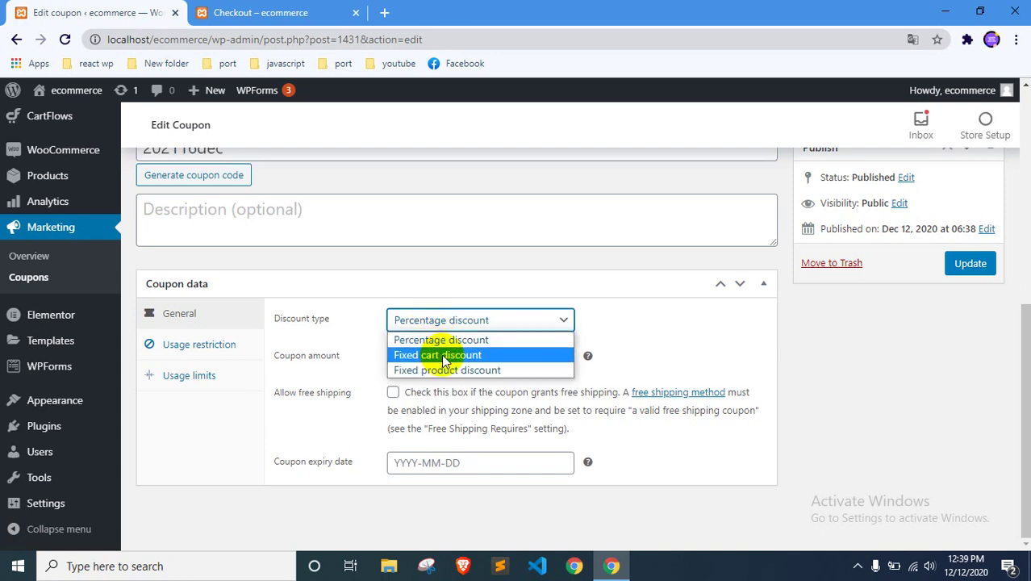
click(443, 356)
drag(410, 358, 374, 363)
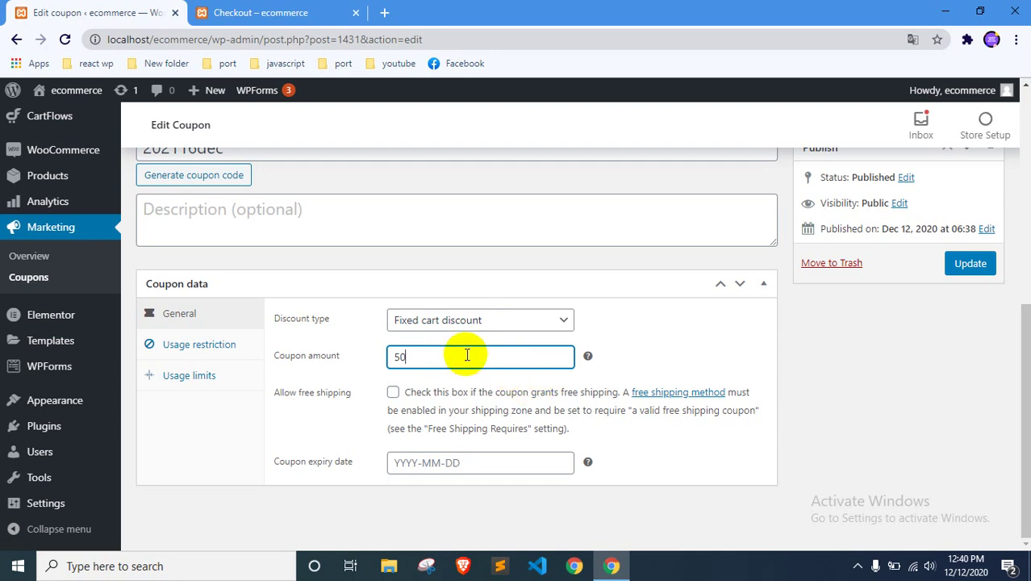
click(258, 13)
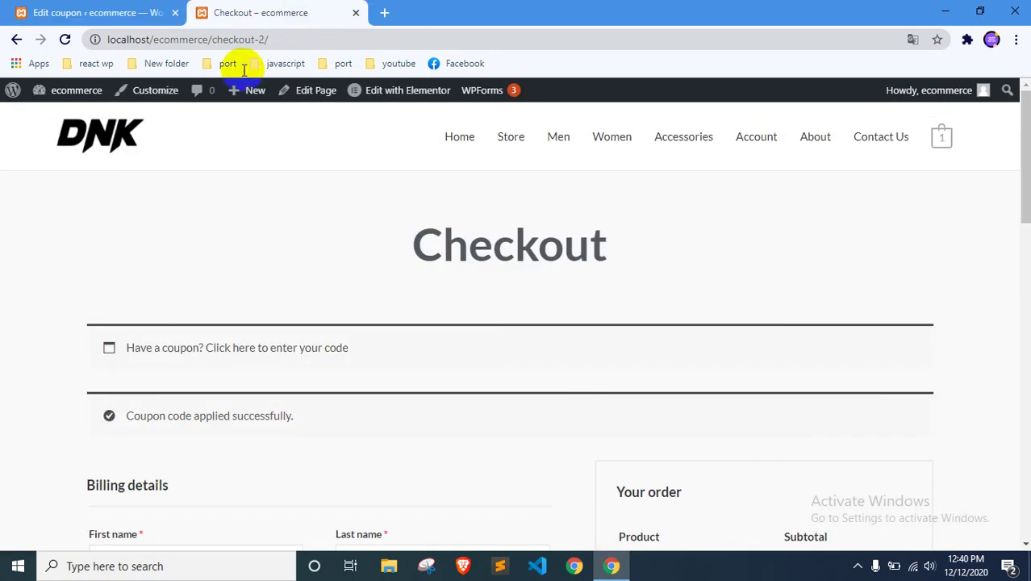
click(48, 13)
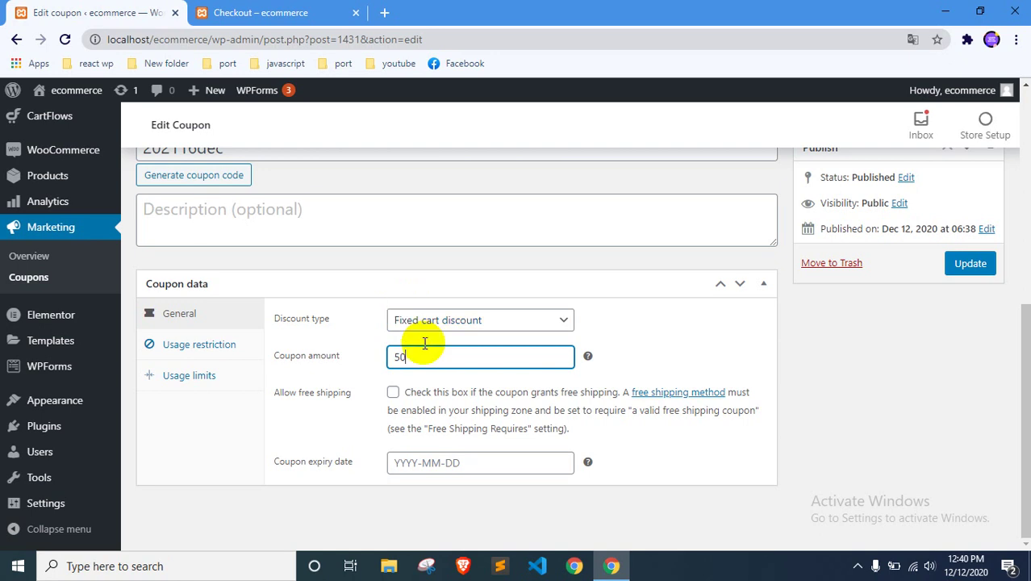
click(972, 265)
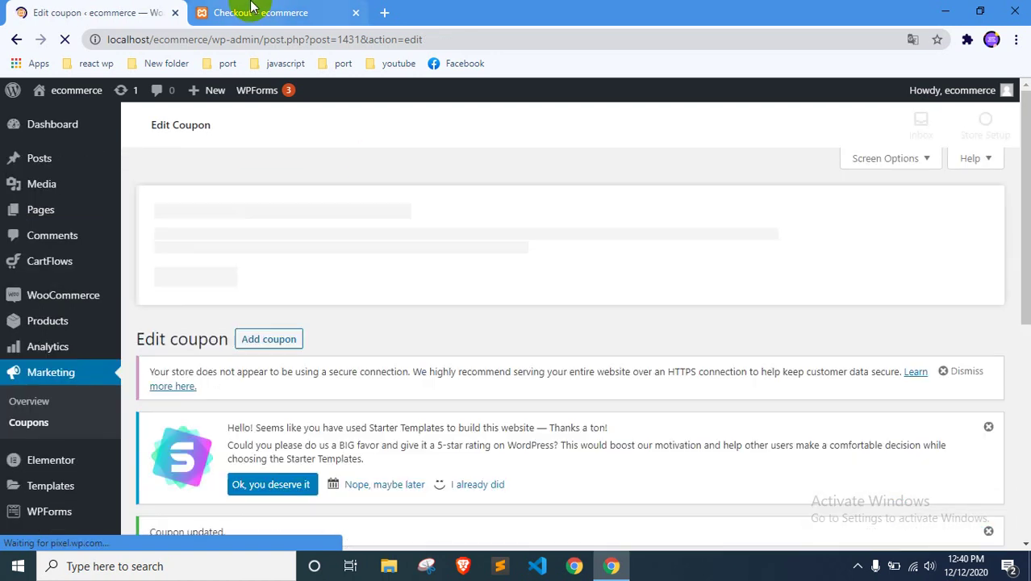
Step: Return to the storefront, add one Anchor Bracelet from the Store page to the cart and review the cart
click(252, 8)
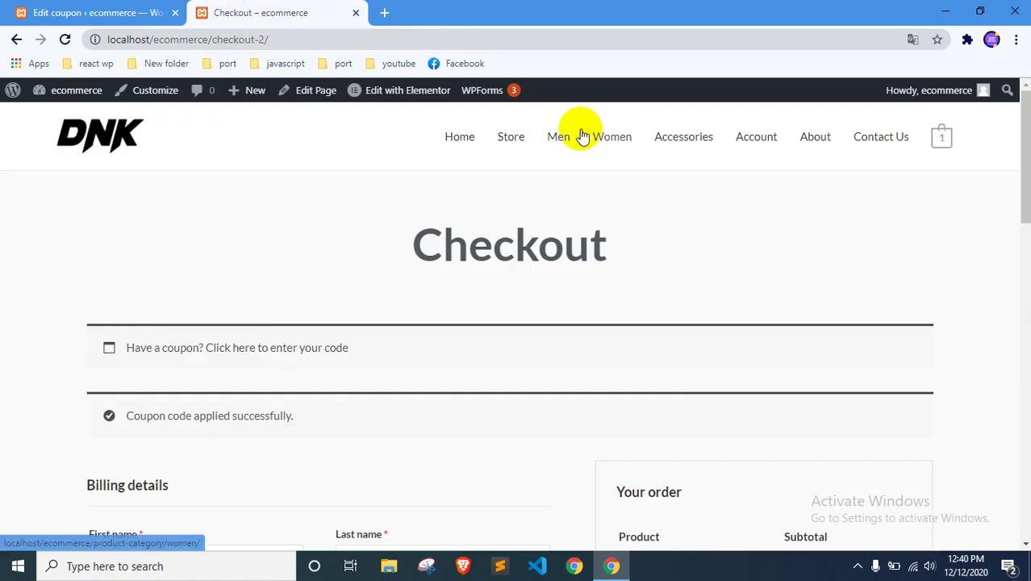
click(514, 135)
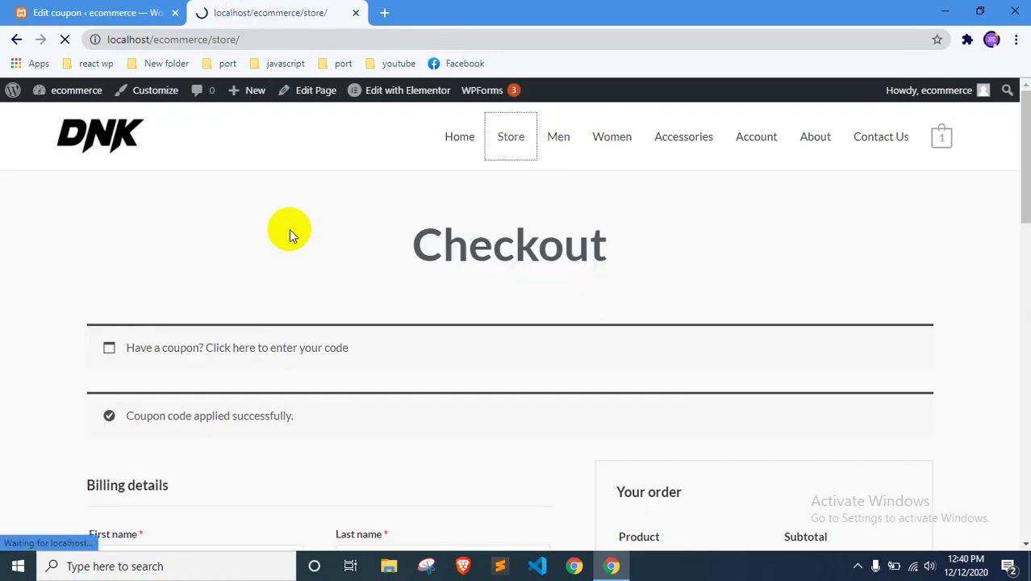
scroll(347, 259, down, 3)
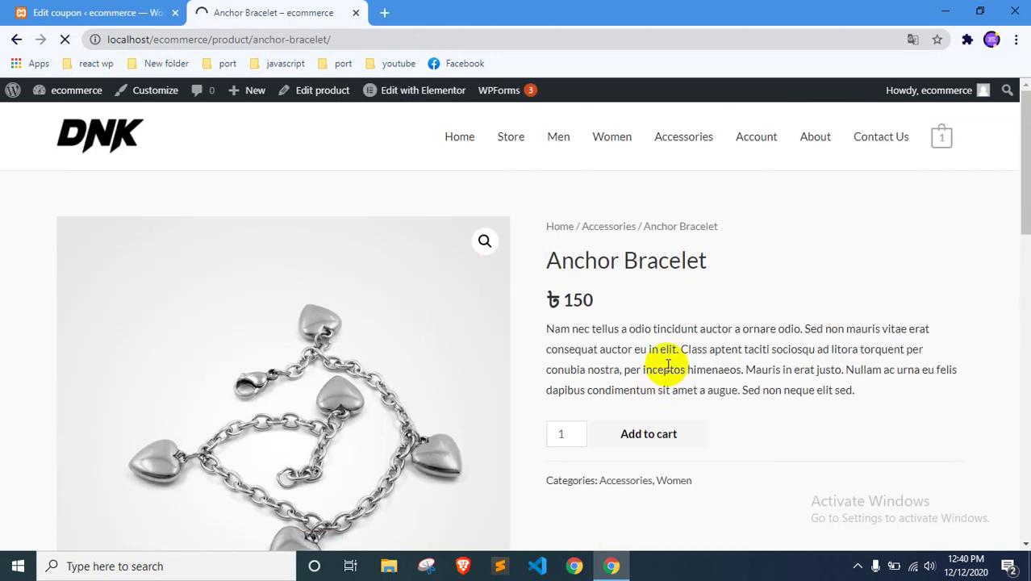
scroll(666, 362, down, 4)
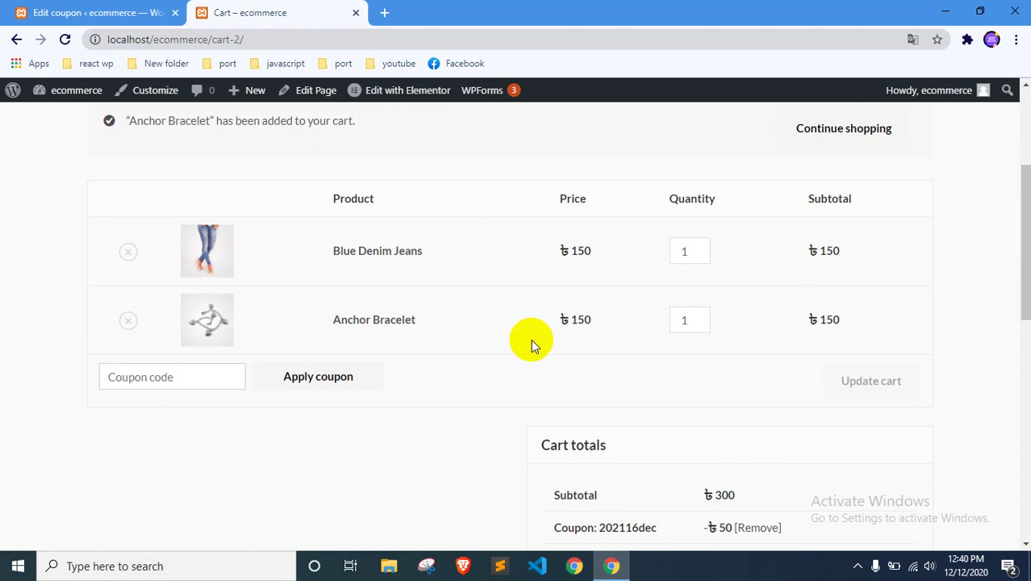
scroll(531, 342, up, 4)
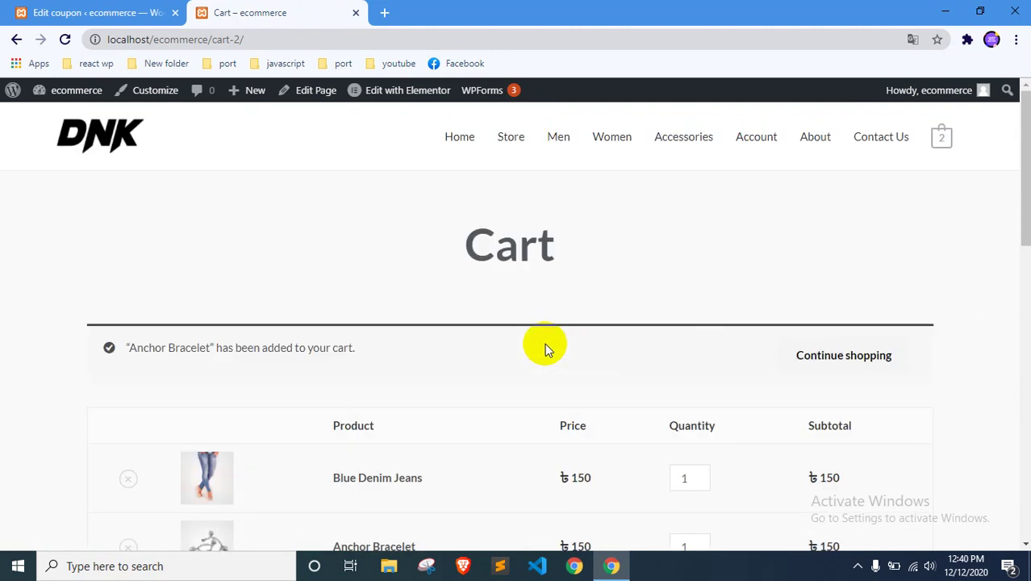
Step: Add one Black Over-the-shoulder Handbag from the Women category to the cart and check the coupon line in the cart totals
click(593, 132)
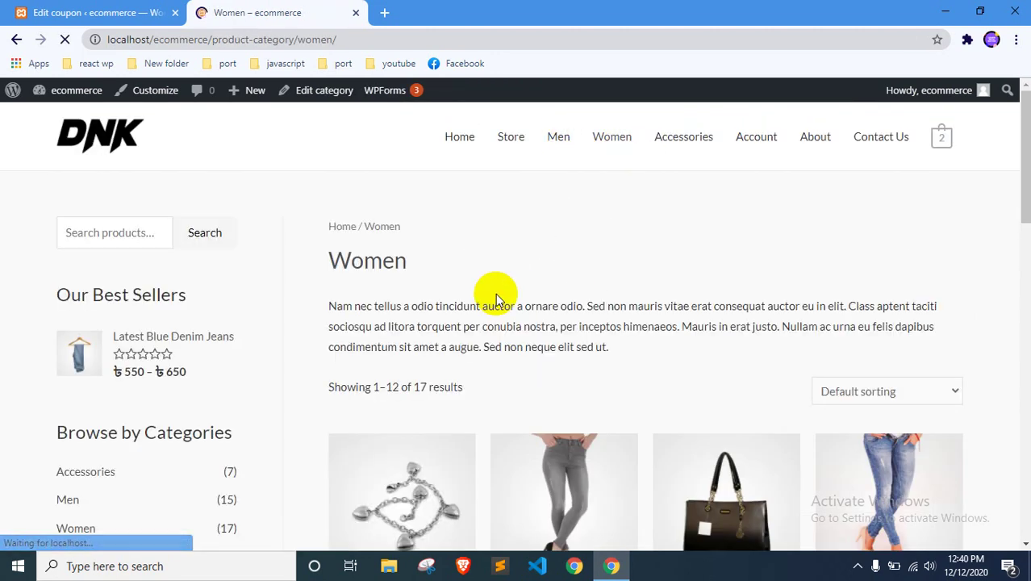
scroll(496, 292, down, 4)
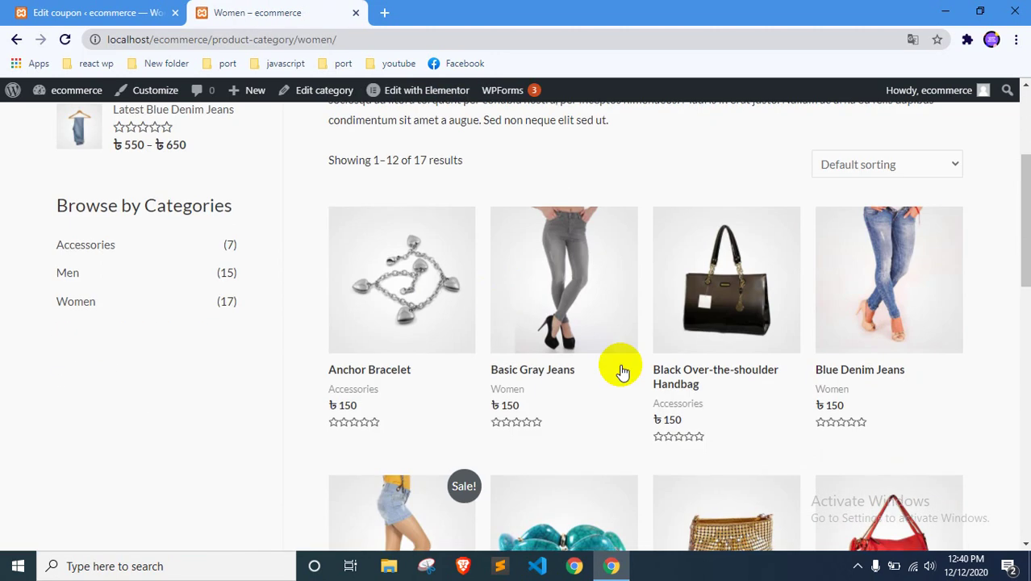
click(716, 309)
scroll(714, 307, down, 2)
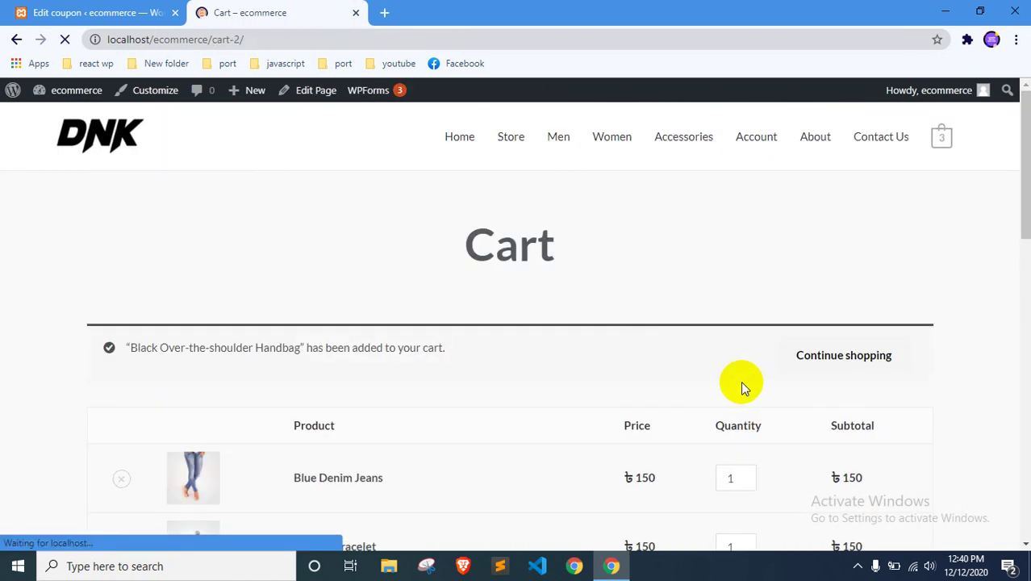
scroll(740, 381, down, 4)
scroll(831, 357, down, 3)
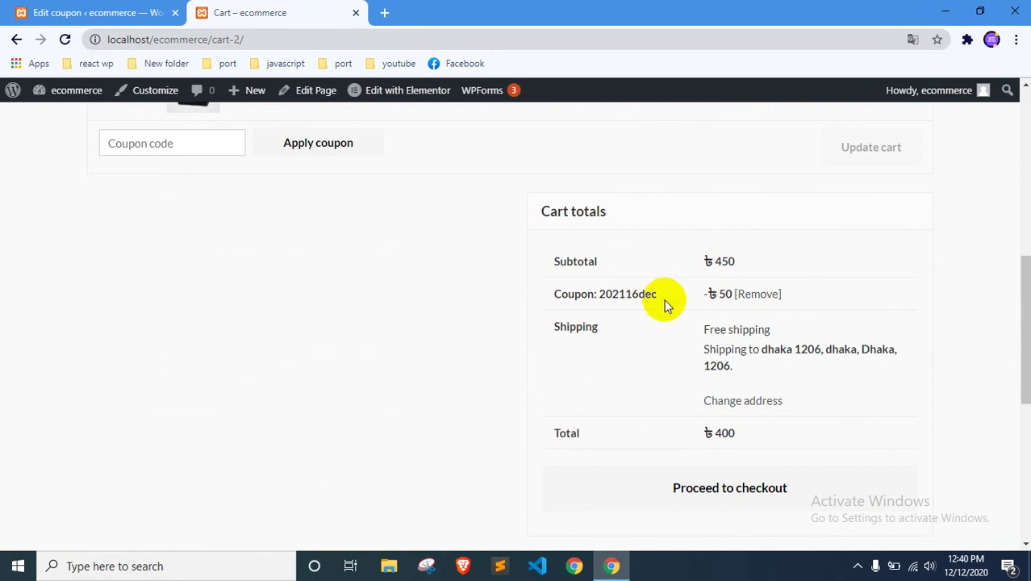
Step: Remove the applied coupon from the cart and proceed to checkout with the three products
click(745, 294)
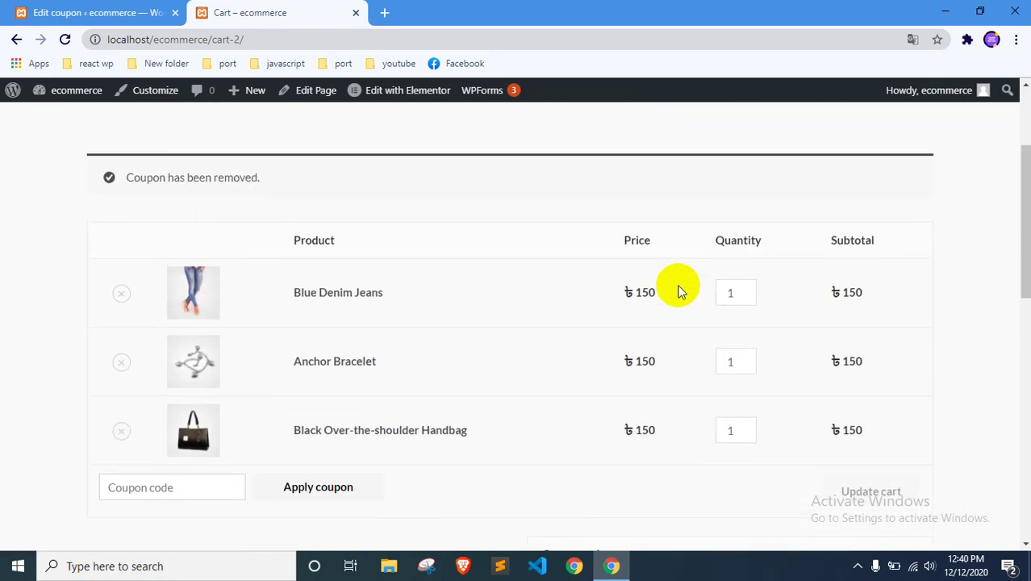
scroll(876, 350, down, 3)
scroll(850, 277, down, 3)
click(767, 348)
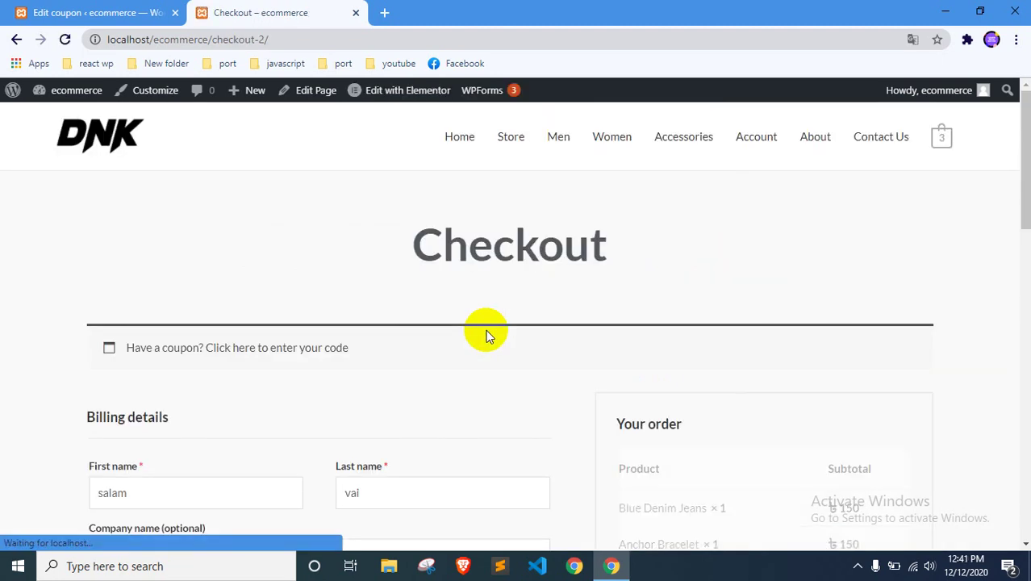
scroll(486, 334, down, 4)
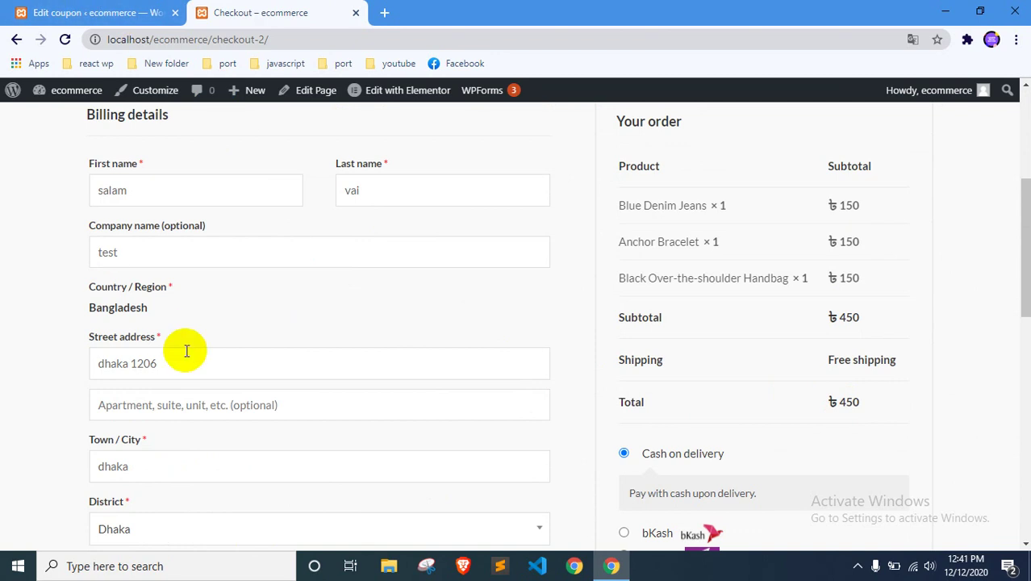
Step: Copy the coupon code 202116dec from the coupon's edit page
click(80, 10)
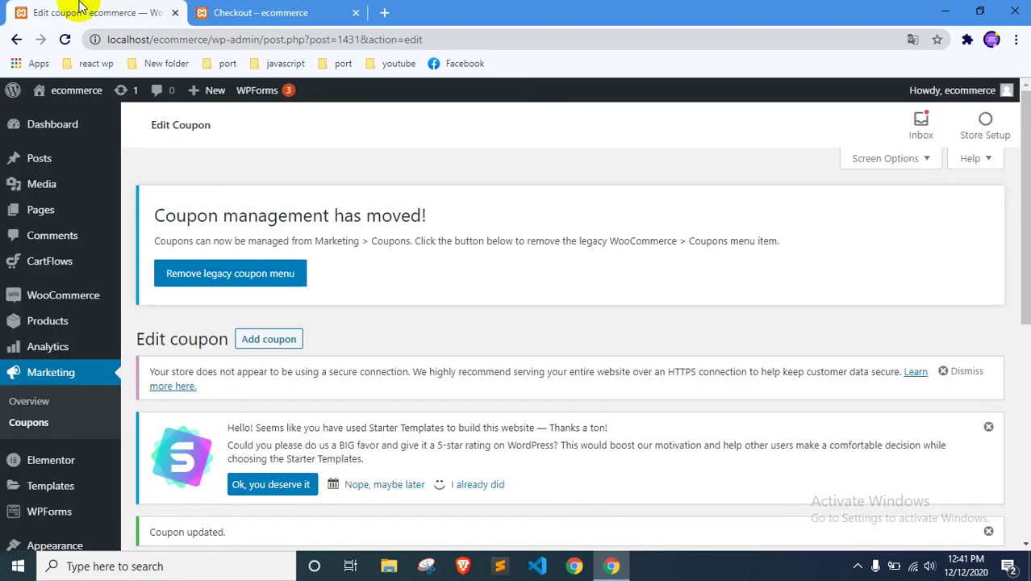
scroll(299, 355, down, 5)
double_click(230, 201)
key(ctrl+c)
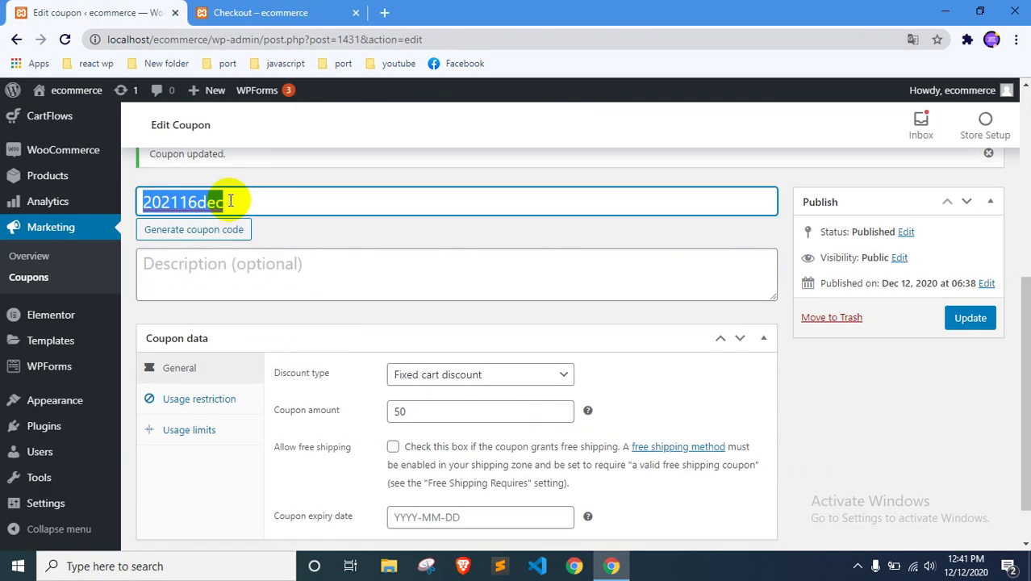
Step: Apply the copied coupon code 202116dec to the three-product checkout order and compare the subtotal with the discounted total
click(261, 12)
scroll(311, 242, up, 4)
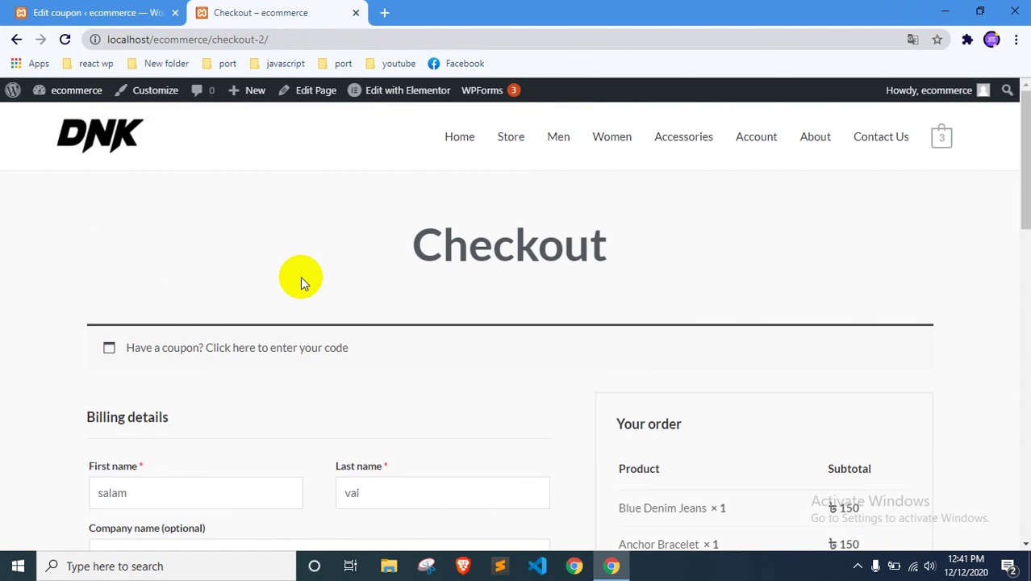
click(299, 347)
click(186, 448)
key(ctrl+v)
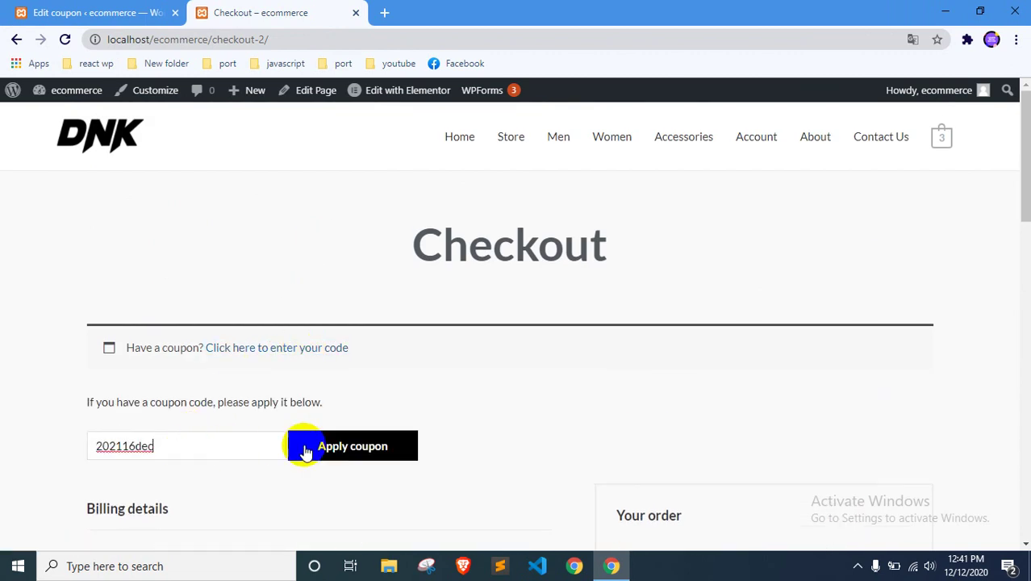
click(306, 452)
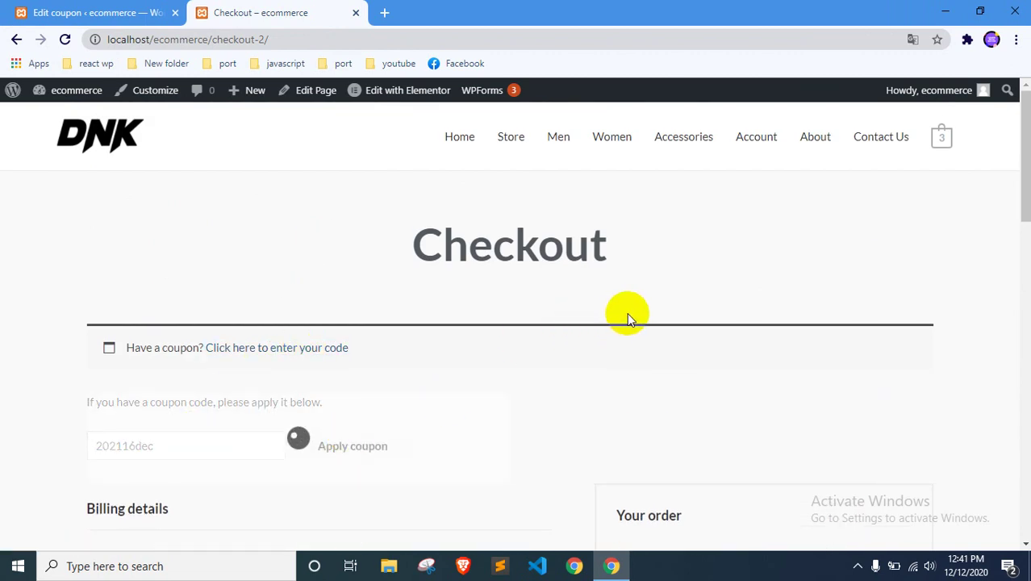
scroll(627, 315, down, 5)
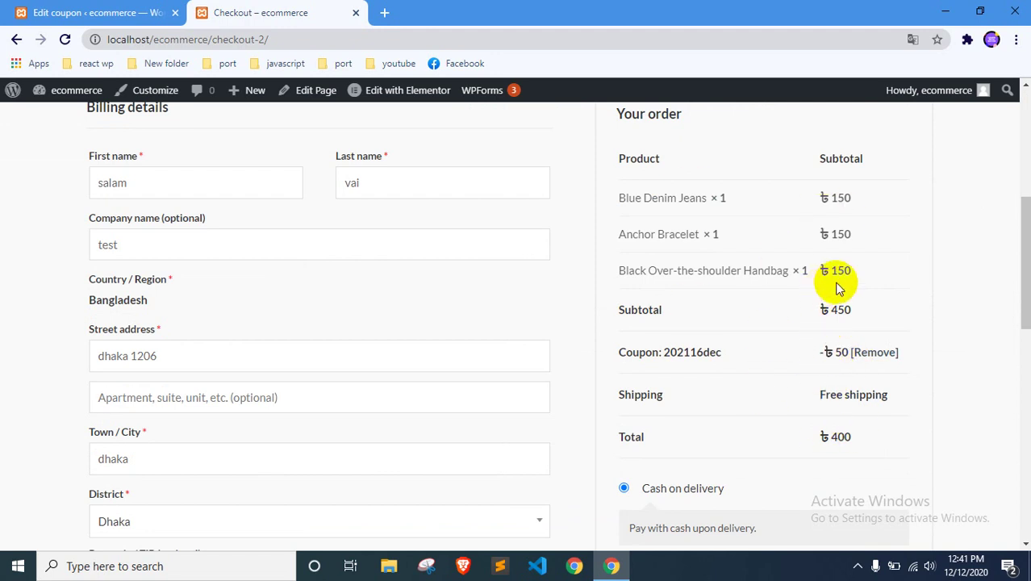
drag(820, 309, 852, 310)
drag(845, 436, 811, 433)
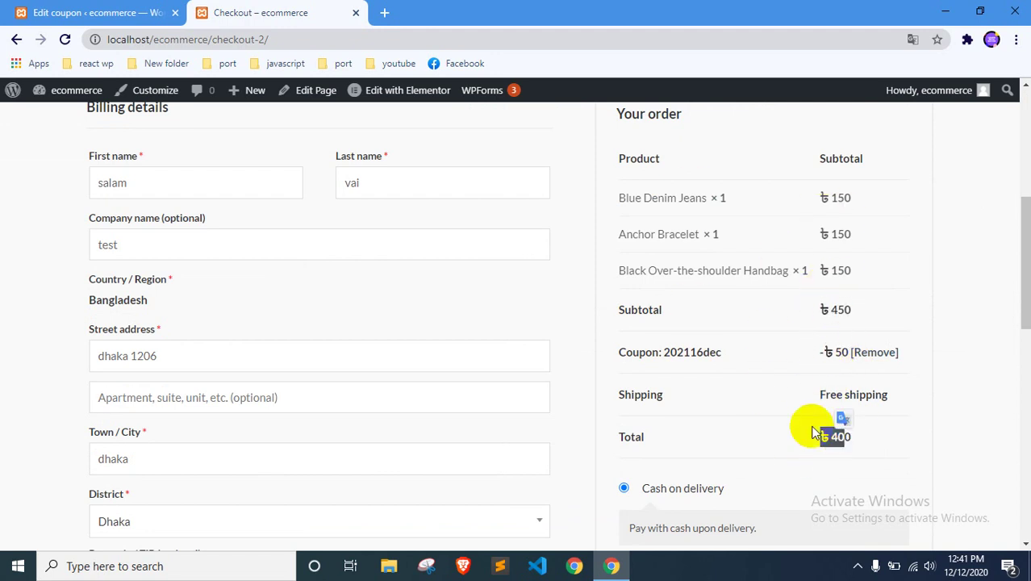
Step: Back in the coupon editor, set the discount type to Fixed product discount and the coupon amount to 20
click(106, 8)
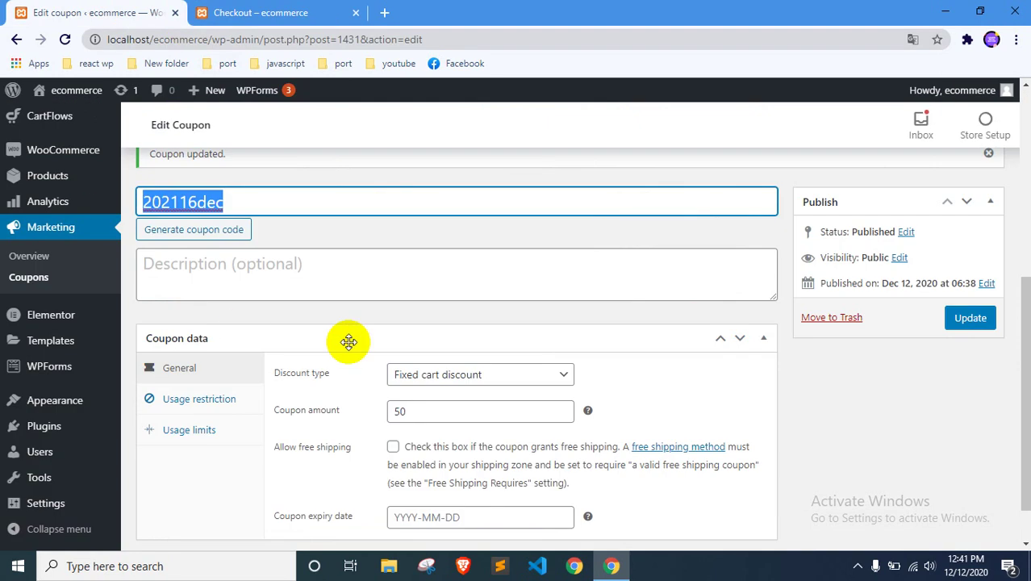
click(444, 386)
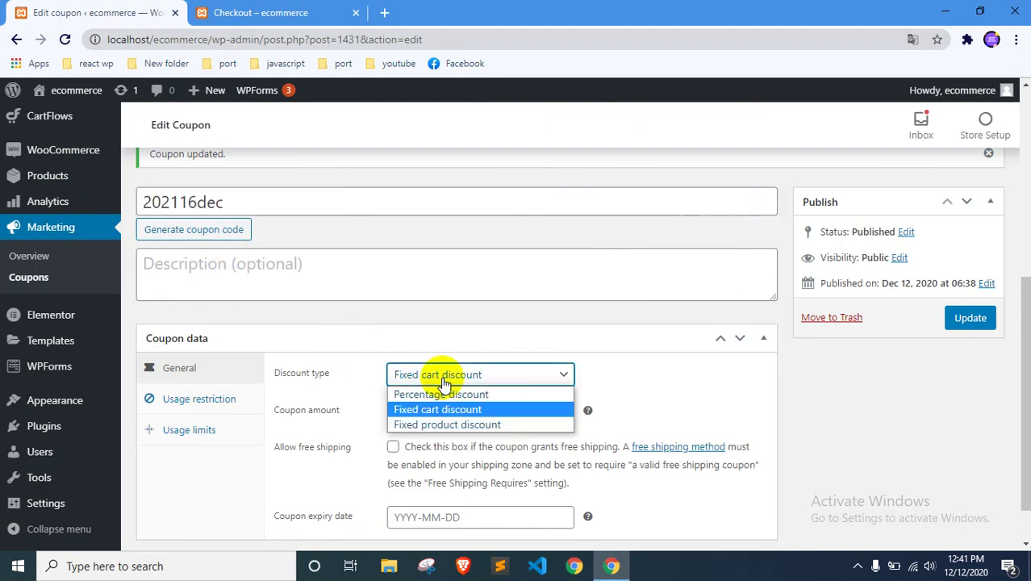
click(456, 428)
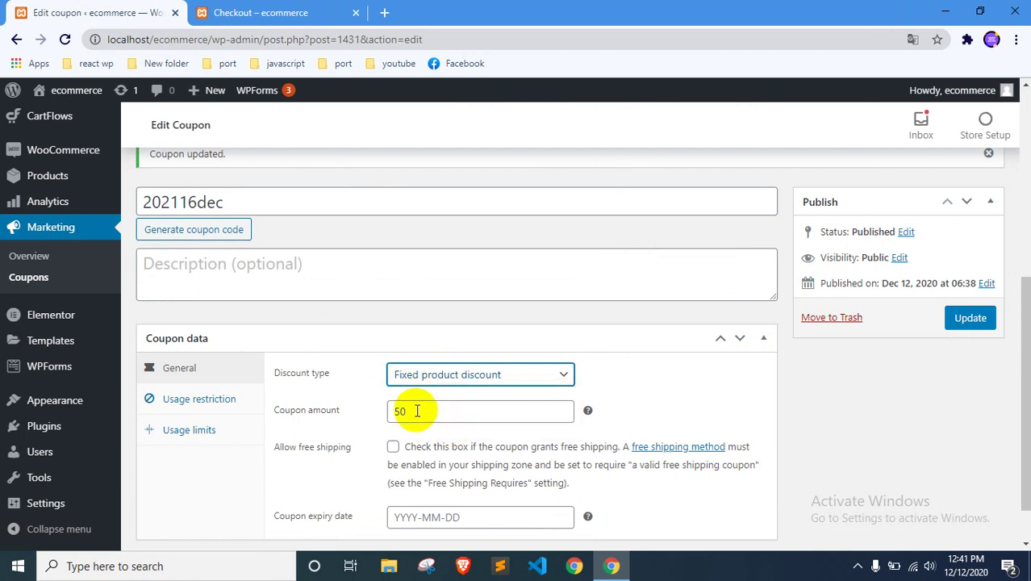
drag(417, 412, 395, 415)
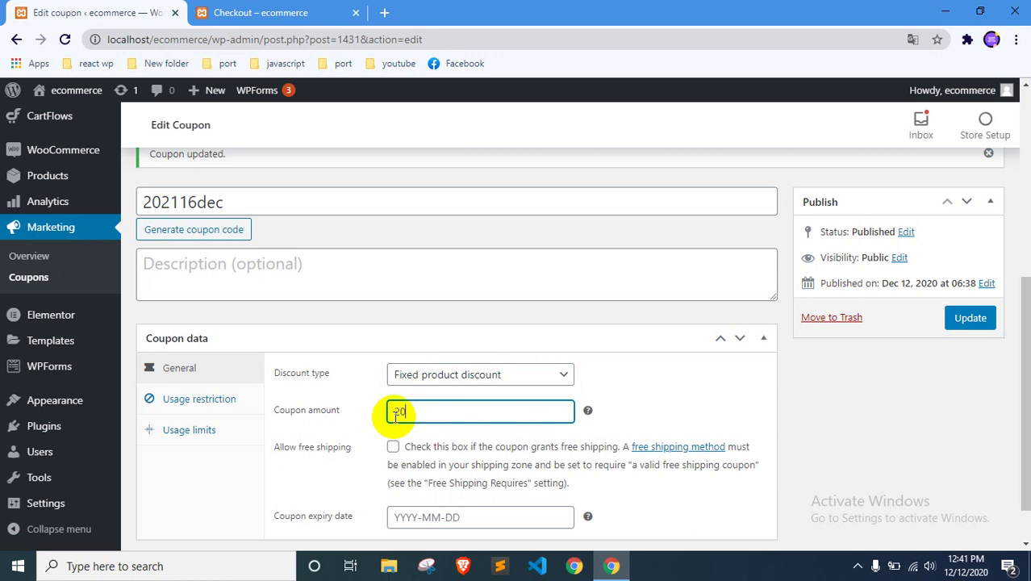
Step: Update the coupon with an amount of 20, then reload the checkout page and compare the discount with the order total
text(20)
click(972, 318)
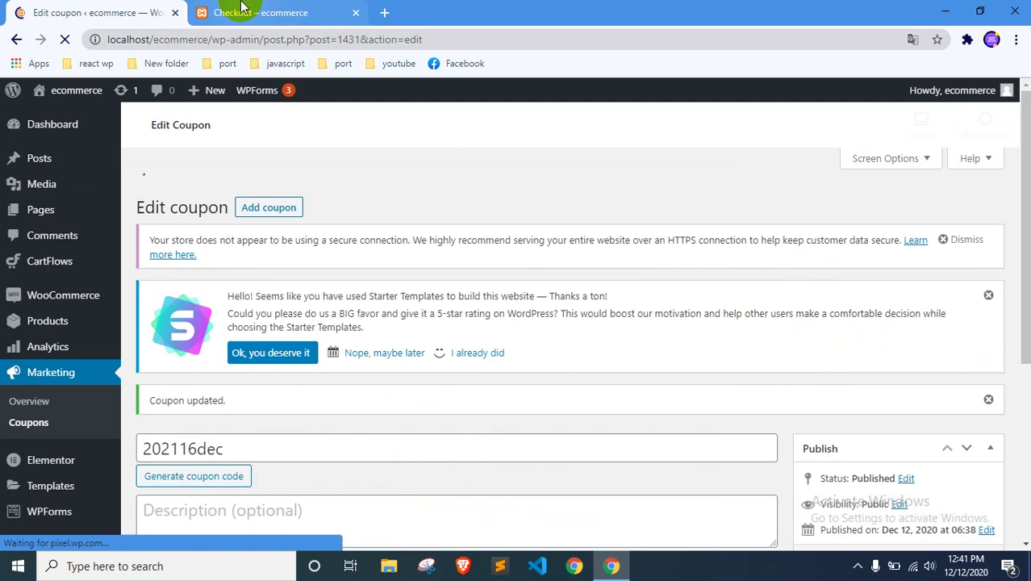
click(254, 12)
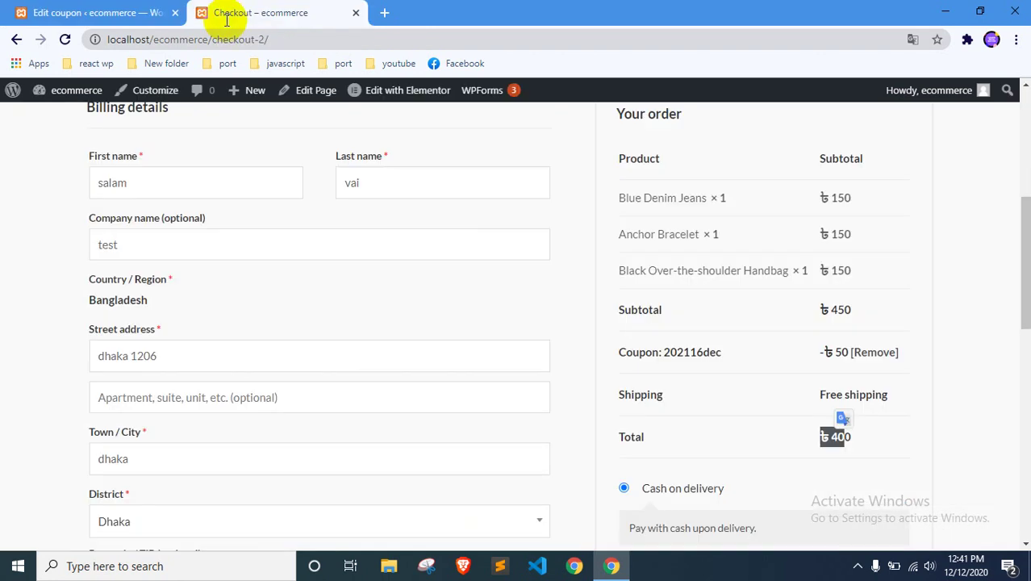
right_click(9, 172)
click(30, 221)
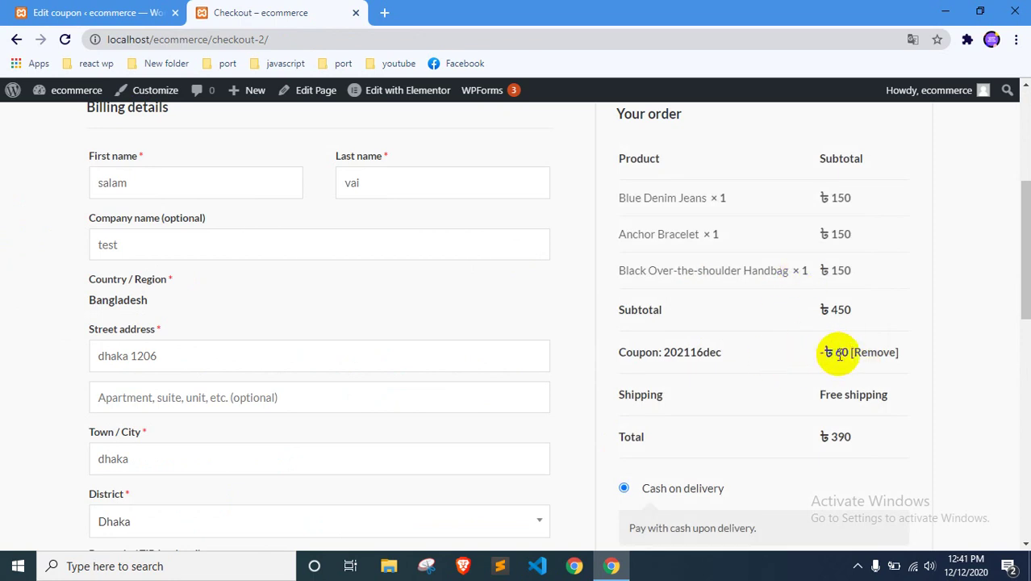
drag(817, 434, 856, 437)
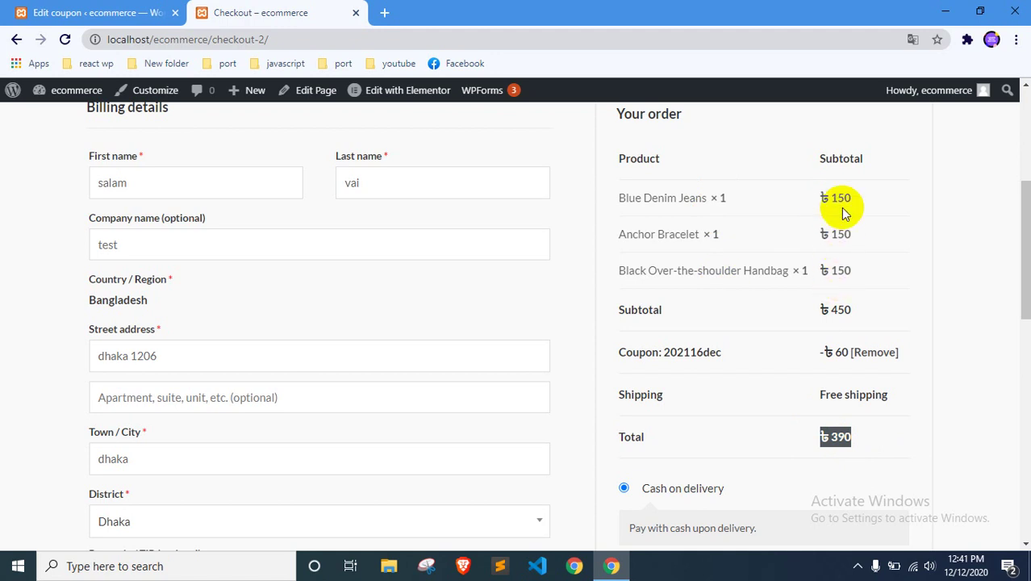
click(804, 446)
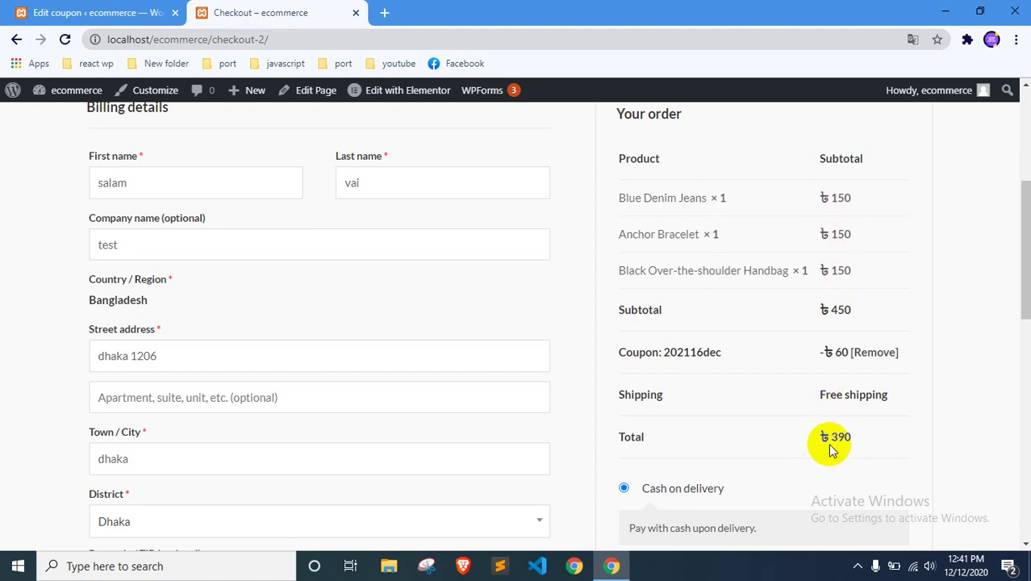
Step: Back in the coupon editor, cycle the discount type through Percentage discount and Fixed cart discount, ending on Fixed product discount
click(36, 12)
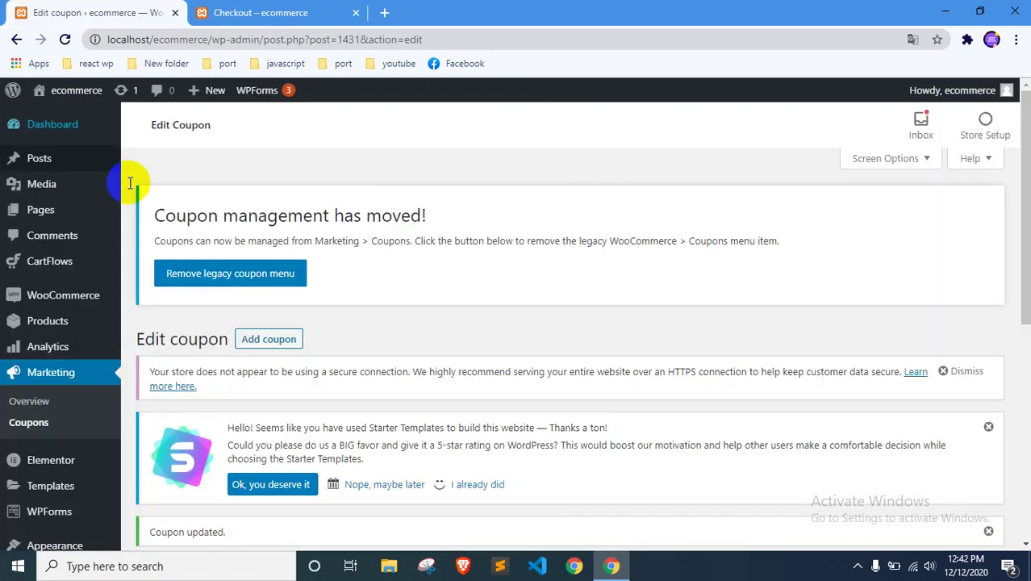
scroll(430, 230, down, 5)
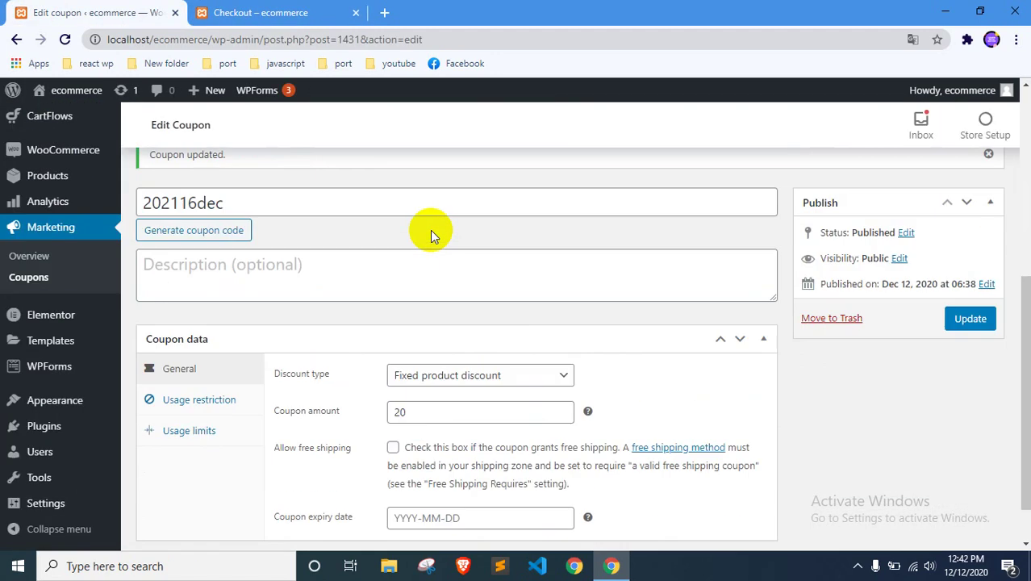
click(462, 376)
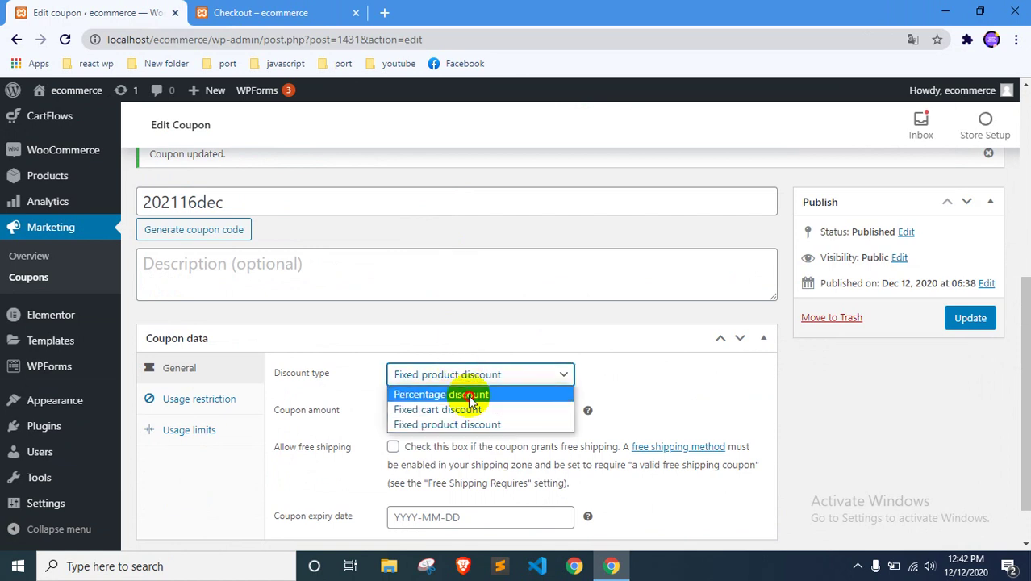
click(471, 397)
click(466, 381)
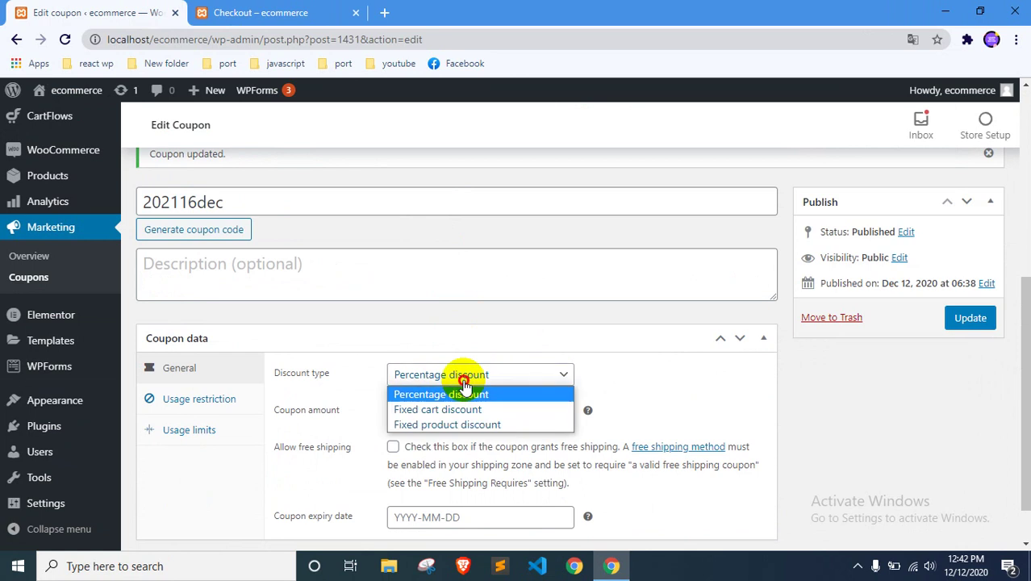
click(447, 409)
click(455, 377)
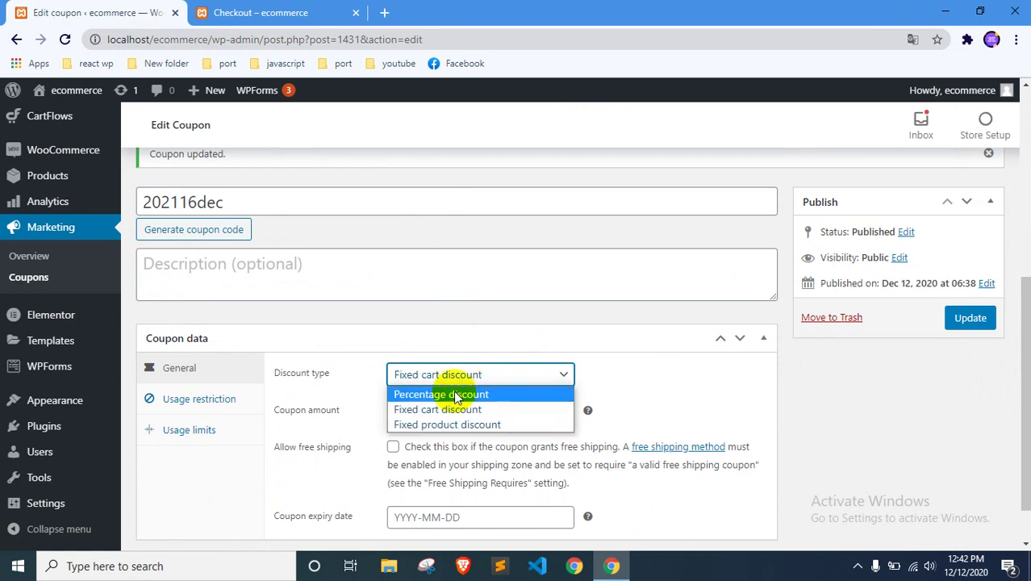
click(455, 423)
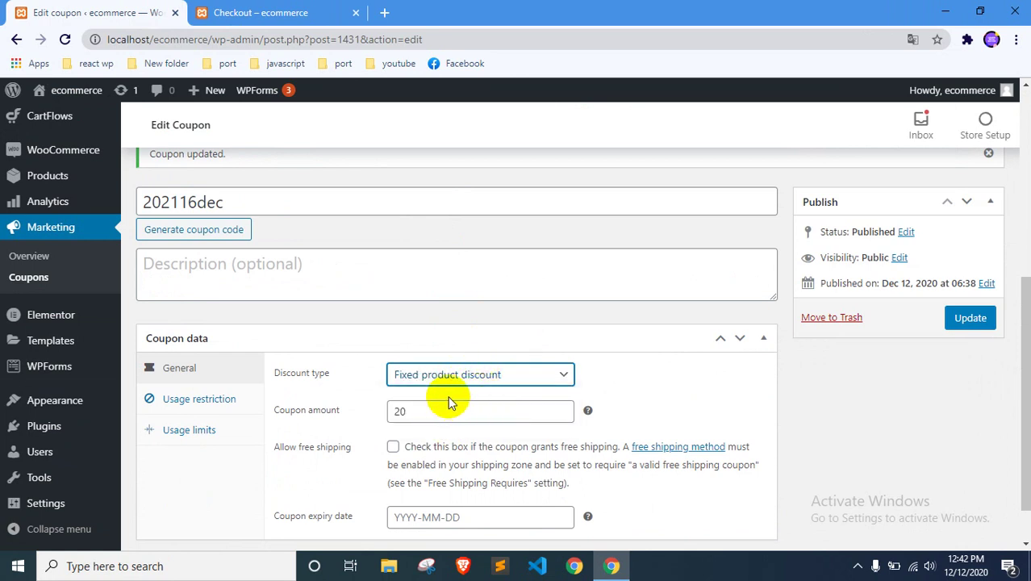
Step: Set the coupon expiry date to 2020-12-15 and update the coupon
scroll(640, 313, down, 1)
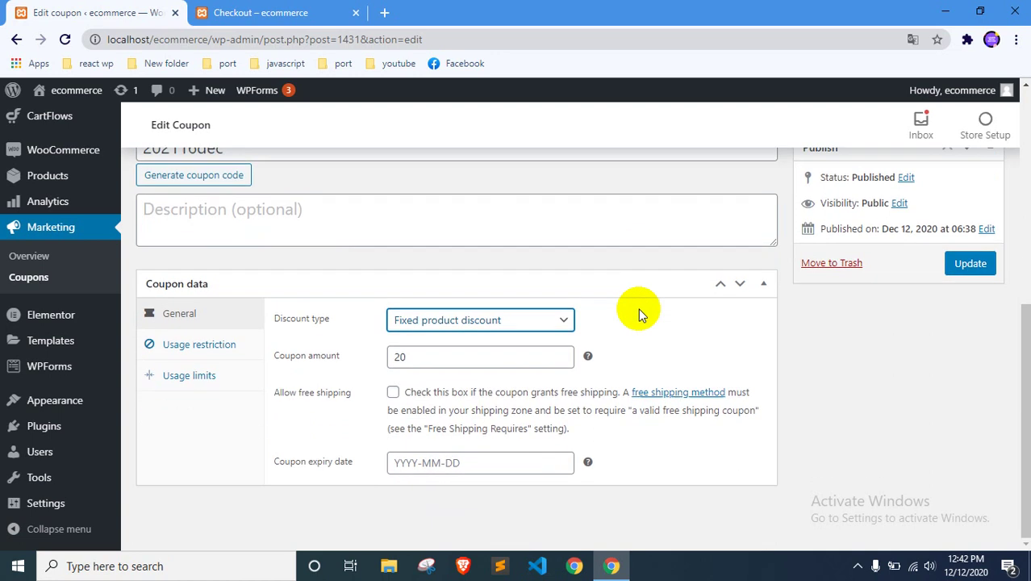
click(490, 460)
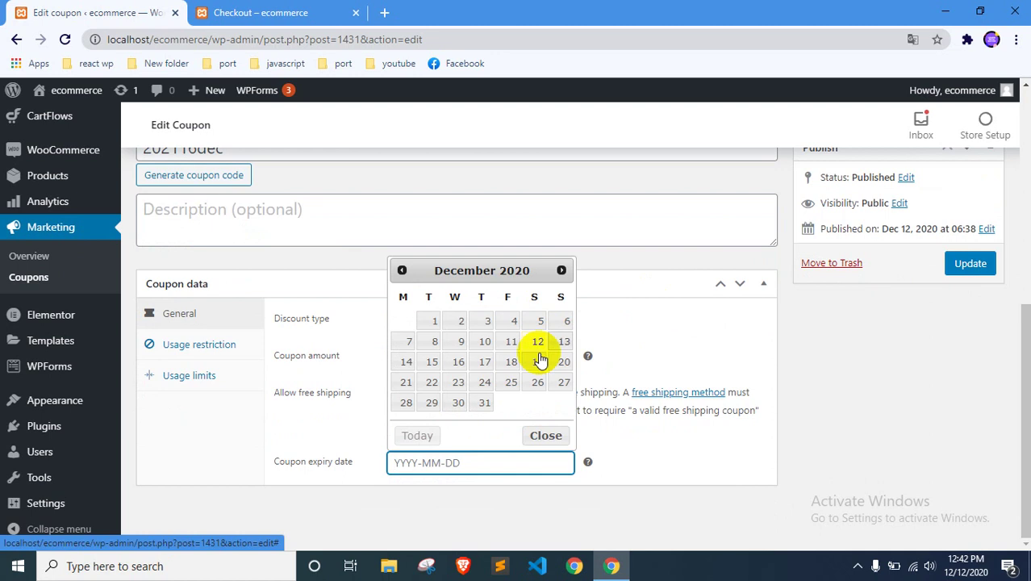
click(430, 362)
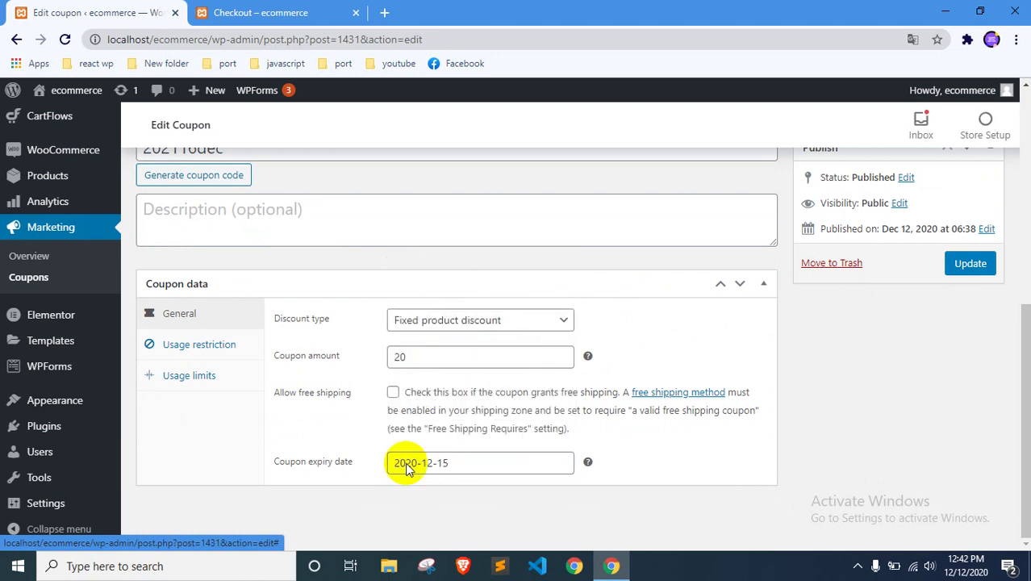
click(968, 266)
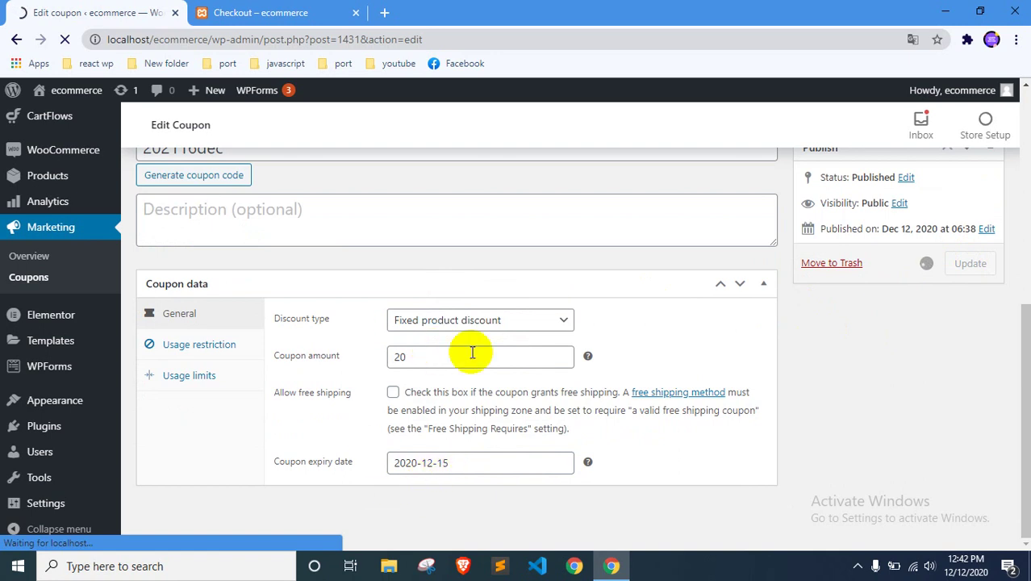
Step: Check the order total at checkout, then set the coupon's minimum spend restriction to 500 and update the coupon
scroll(549, 335, down, 6)
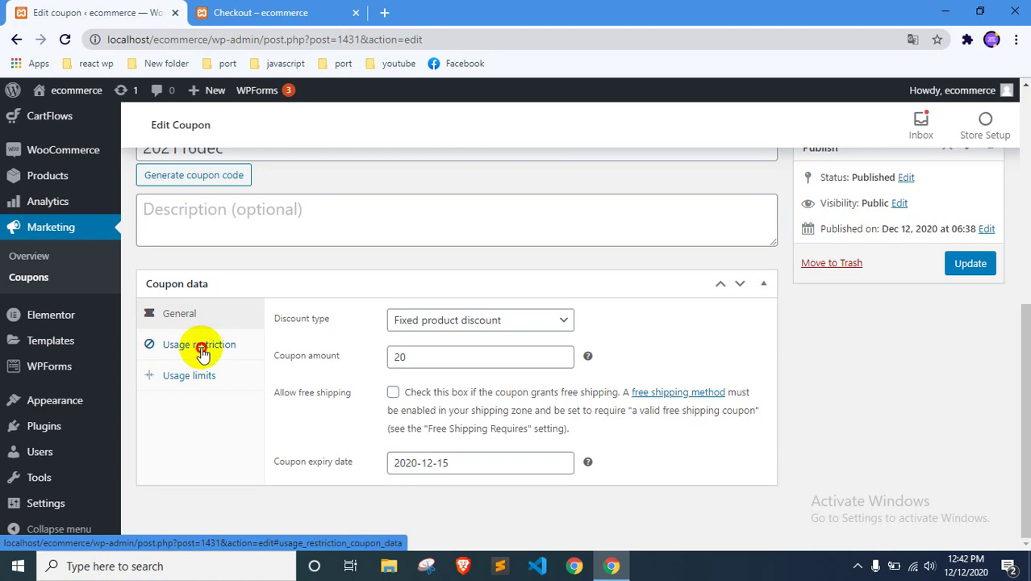
click(201, 353)
click(262, 17)
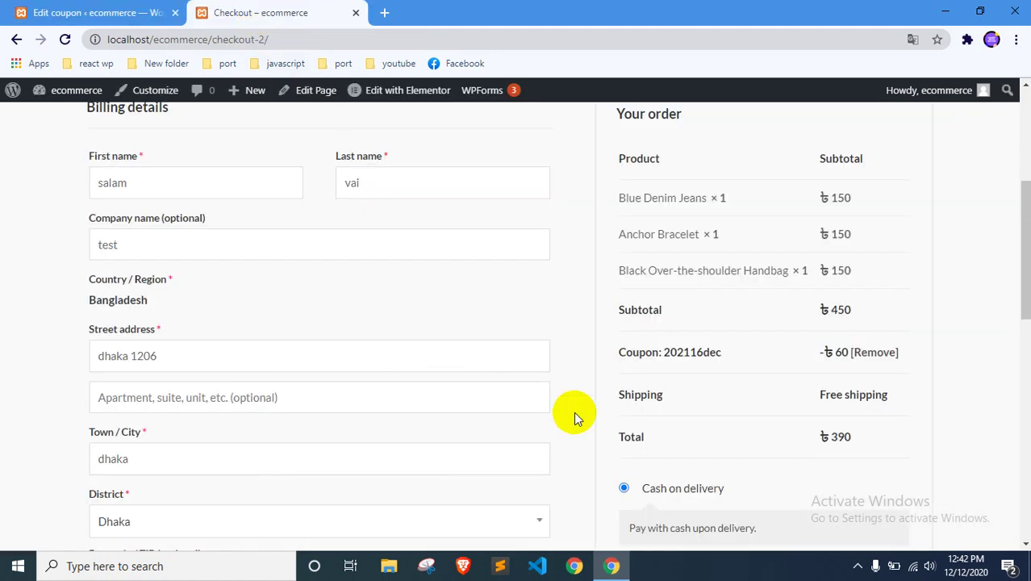
scroll(748, 288, up, 3)
scroll(863, 376, down, 3)
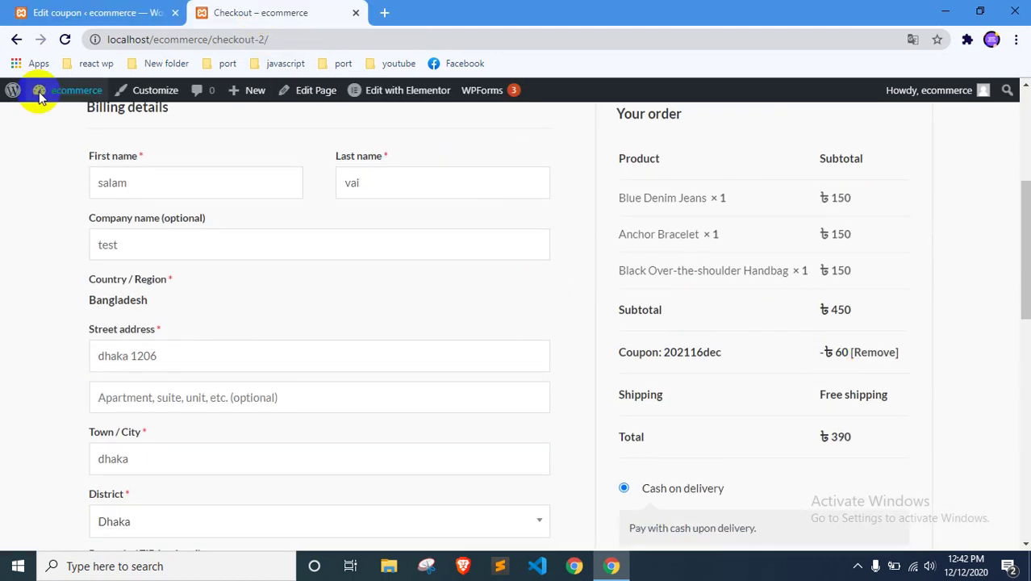
click(20, 11)
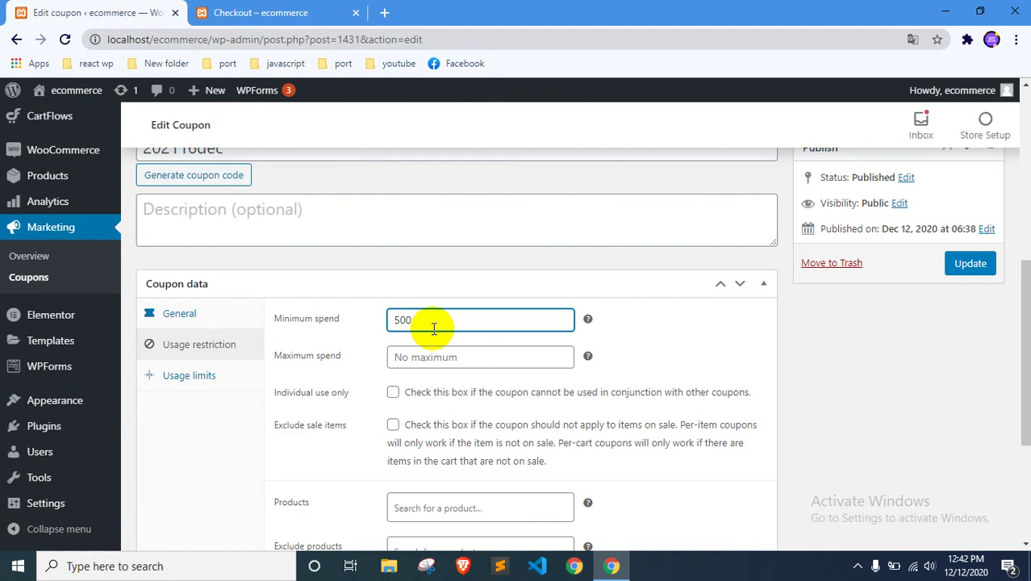
click(960, 265)
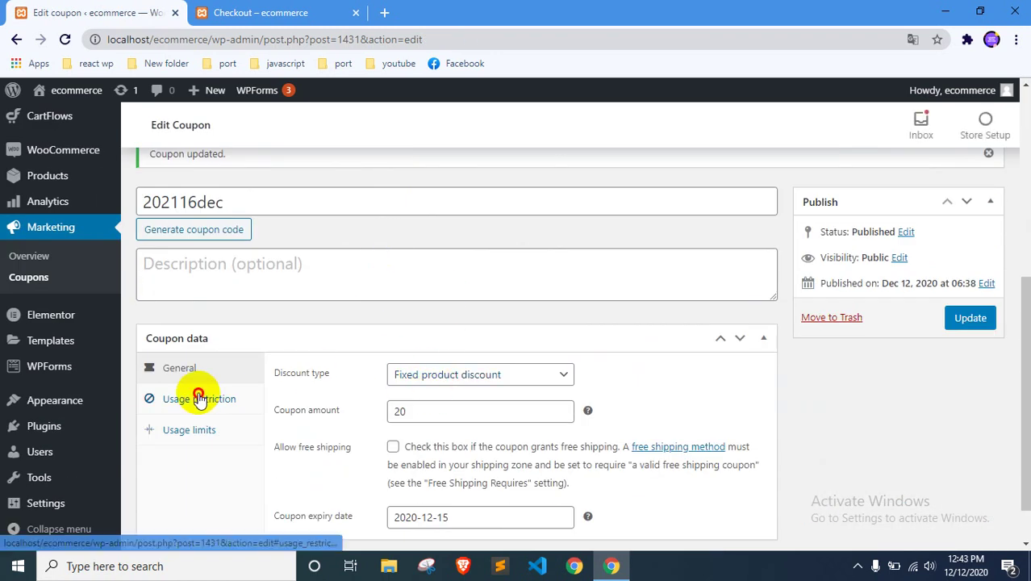
Step: Reopen the coupon's usage restrictions, then go to the storefront's store page and open the cart
click(200, 397)
click(254, 12)
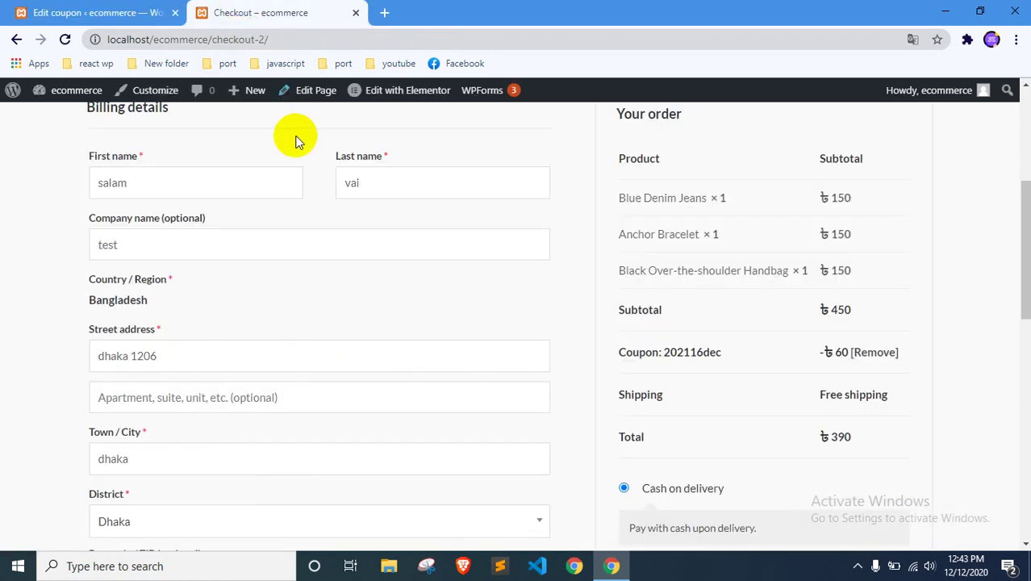
scroll(636, 400, up, 4)
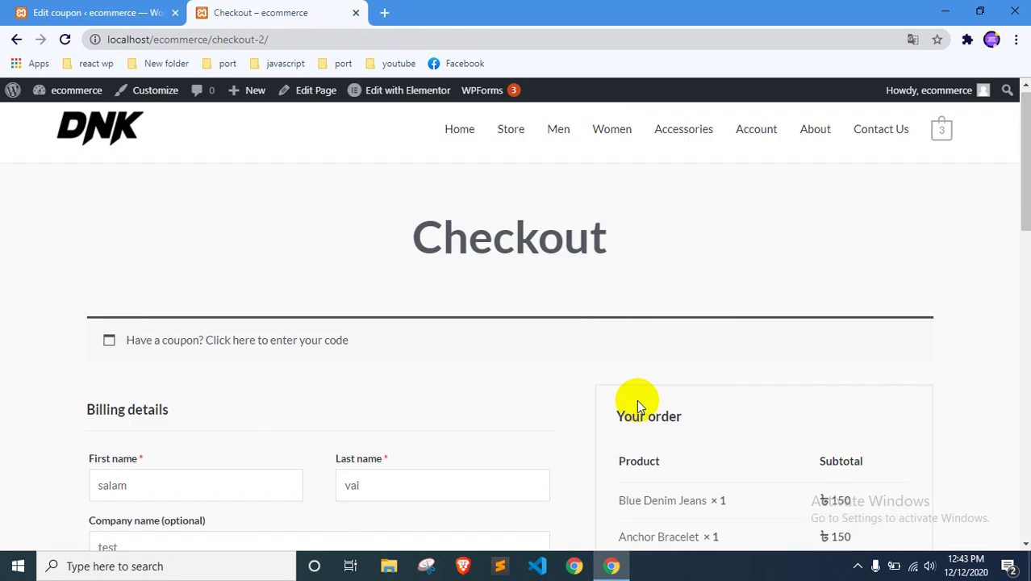
click(511, 138)
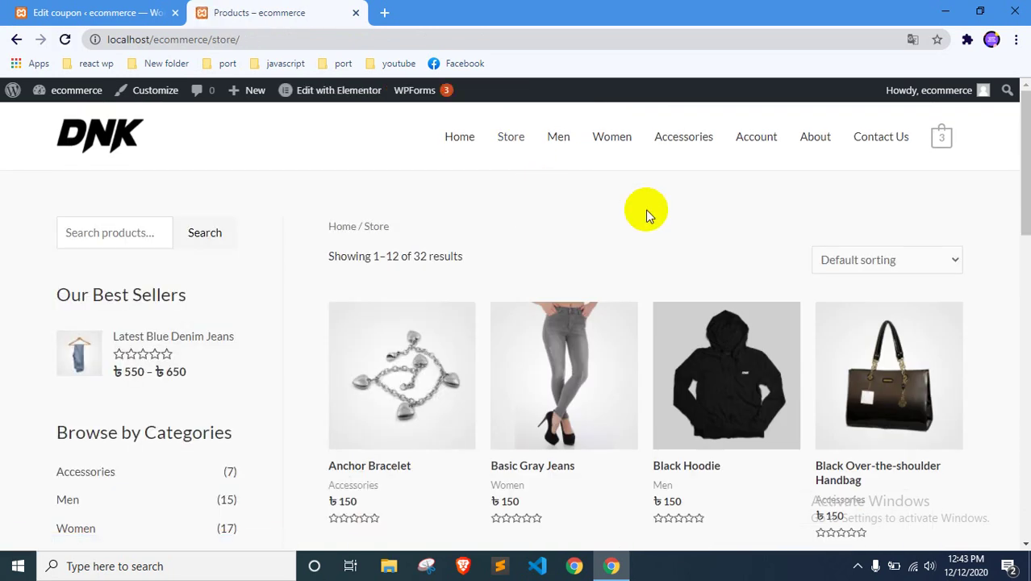
click(938, 139)
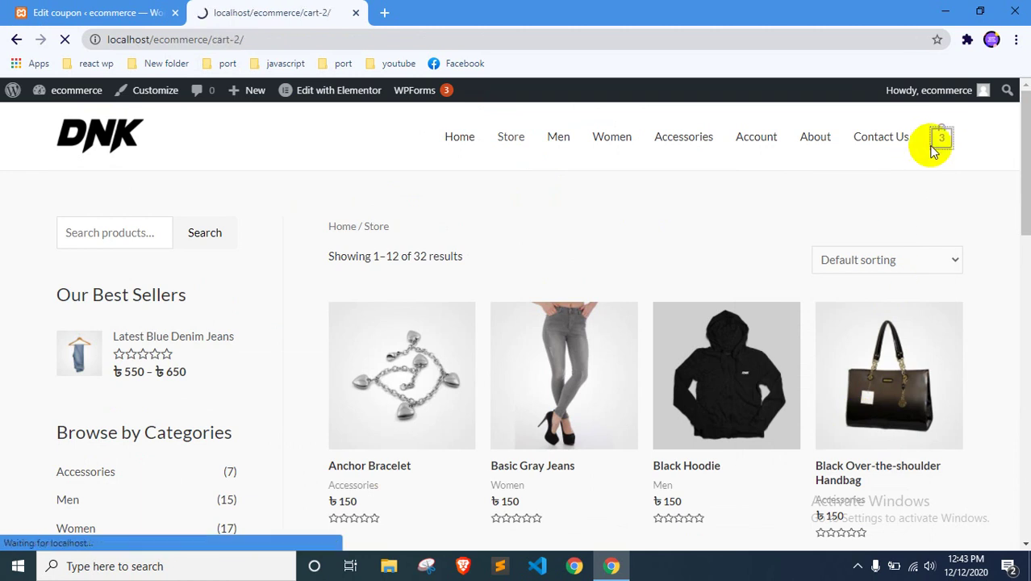
Step: Review the cart's products and totals and proceed to checkout with the three products
scroll(790, 282, down, 3)
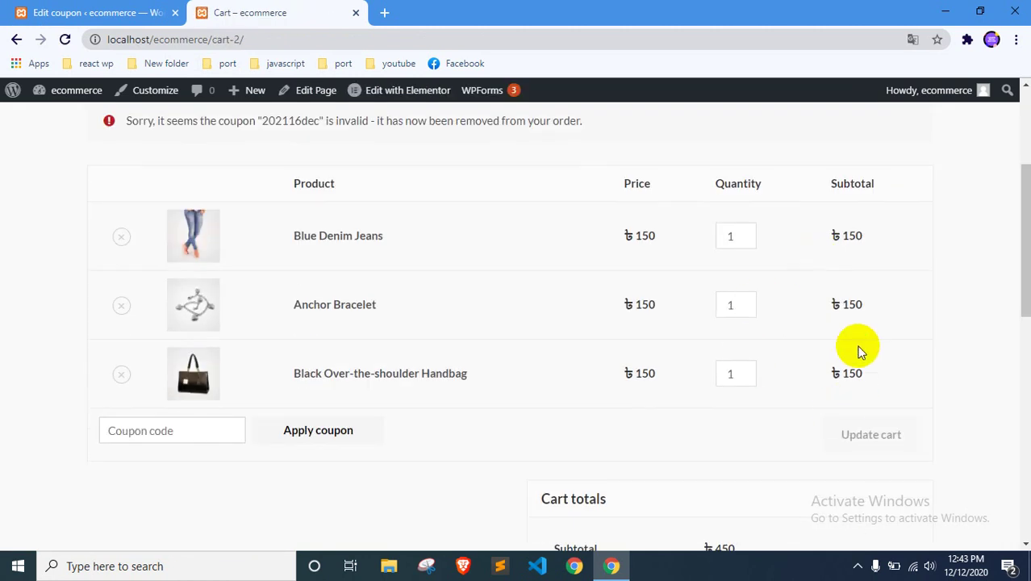
scroll(856, 339, down, 3)
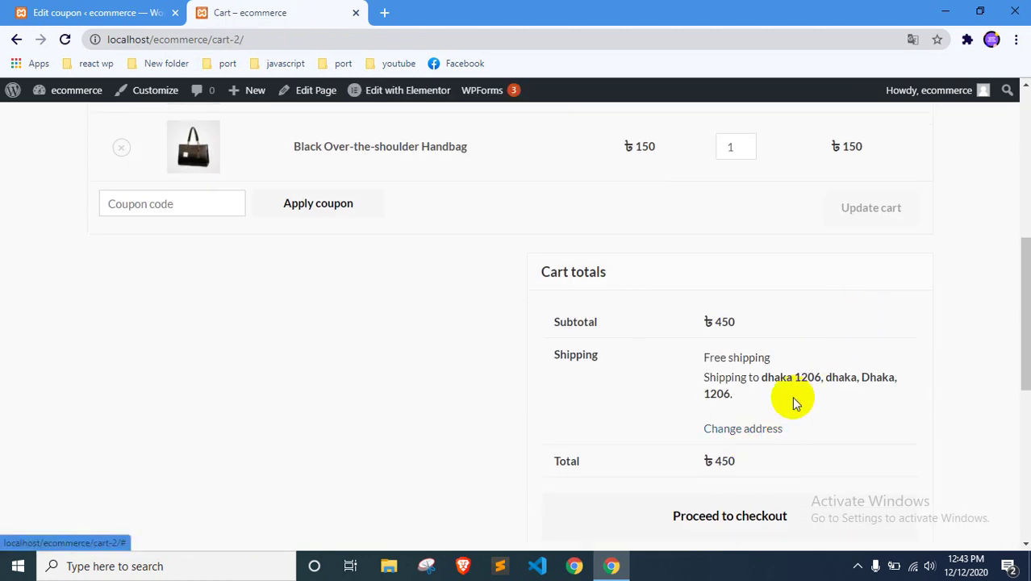
scroll(794, 403, up, 3)
scroll(581, 398, up, 3)
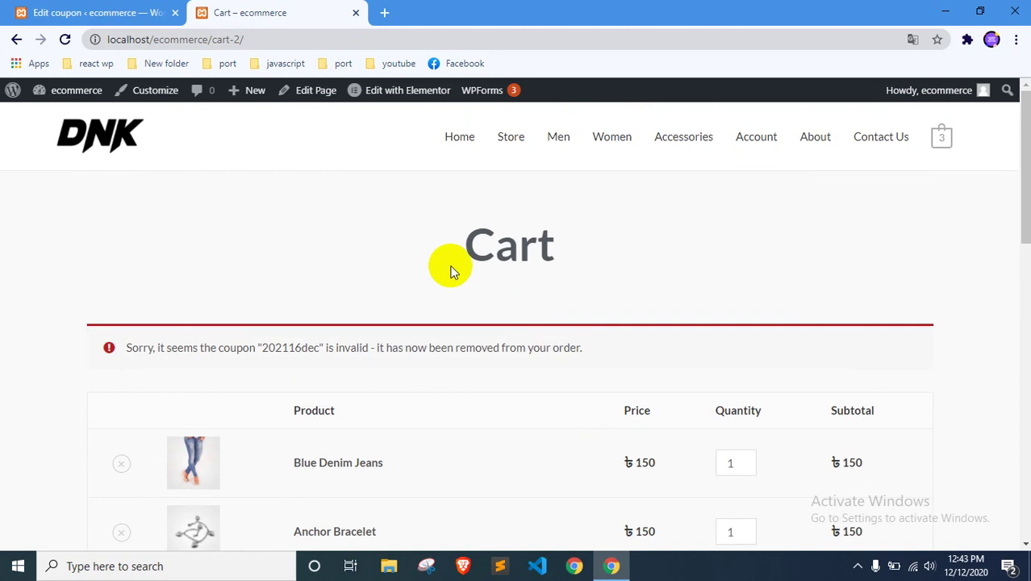
scroll(700, 477, down, 4)
scroll(700, 477, down, 4)
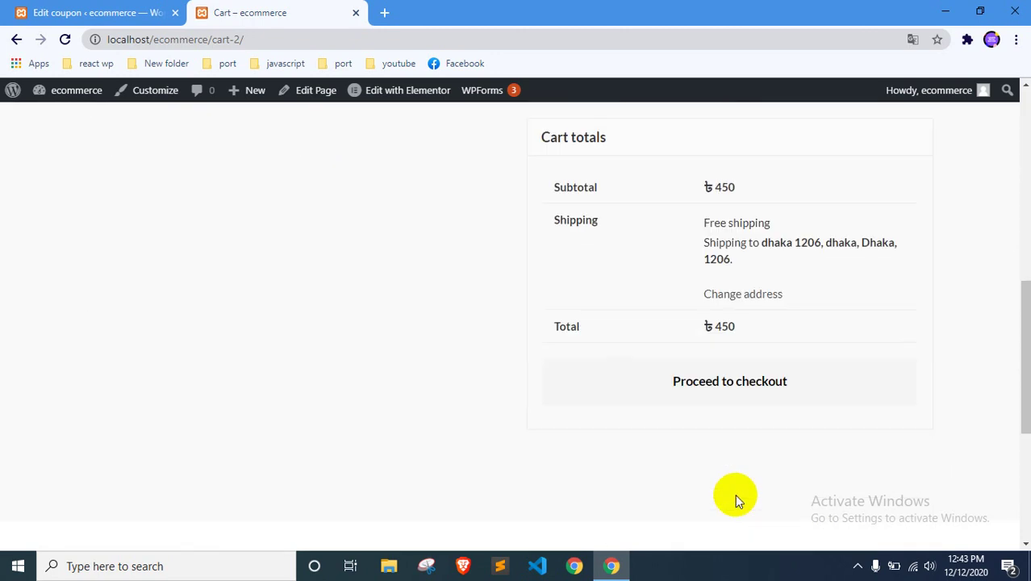
click(725, 376)
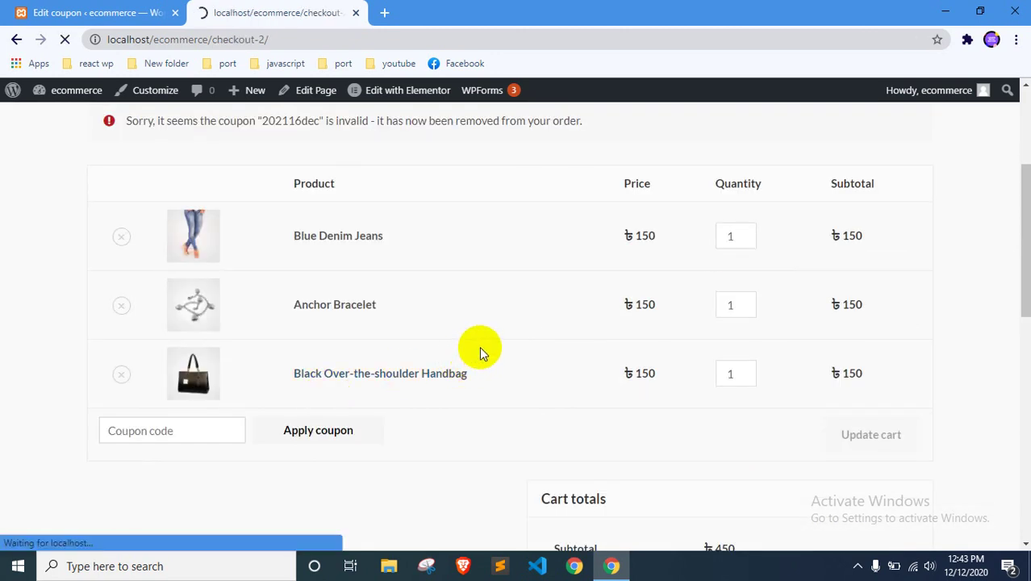
Step: Try to apply the coupon code 202116dec to the three-product checkout order to test the minimum spend restriction
scroll(479, 332, down, 4)
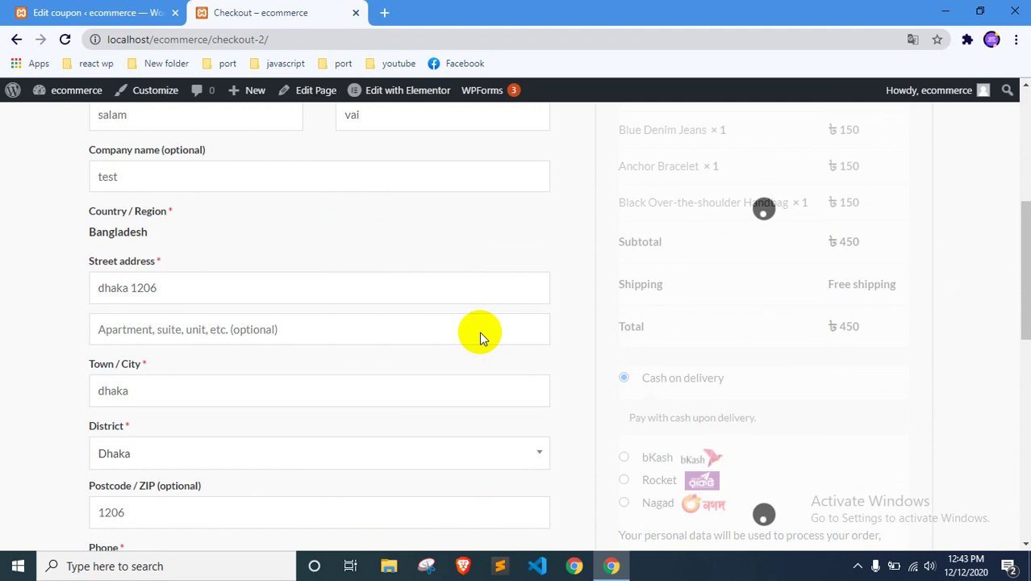
scroll(807, 375, up, 1)
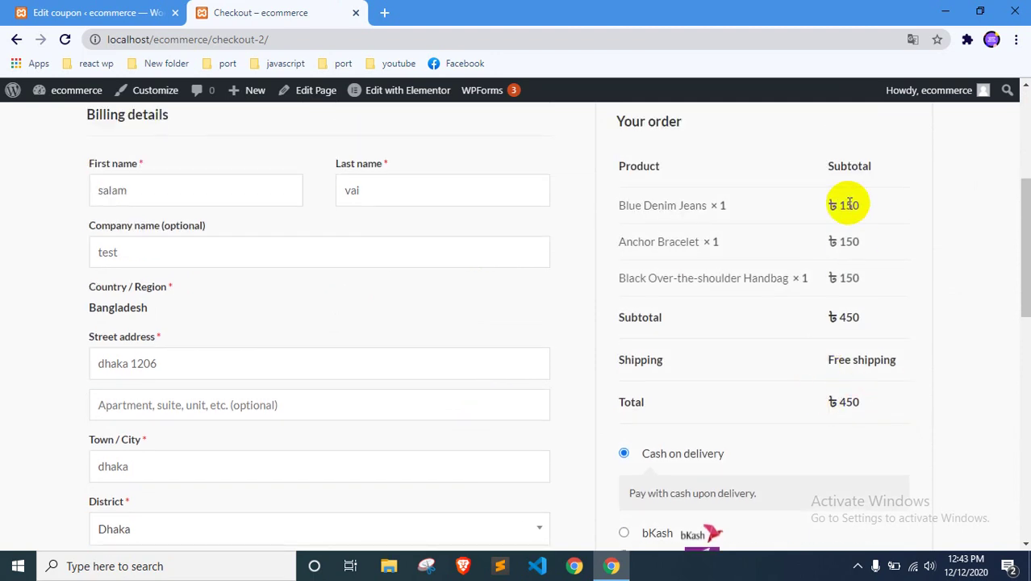
scroll(844, 386, down, 2)
scroll(873, 387, up, 2)
scroll(276, 138, up, 3)
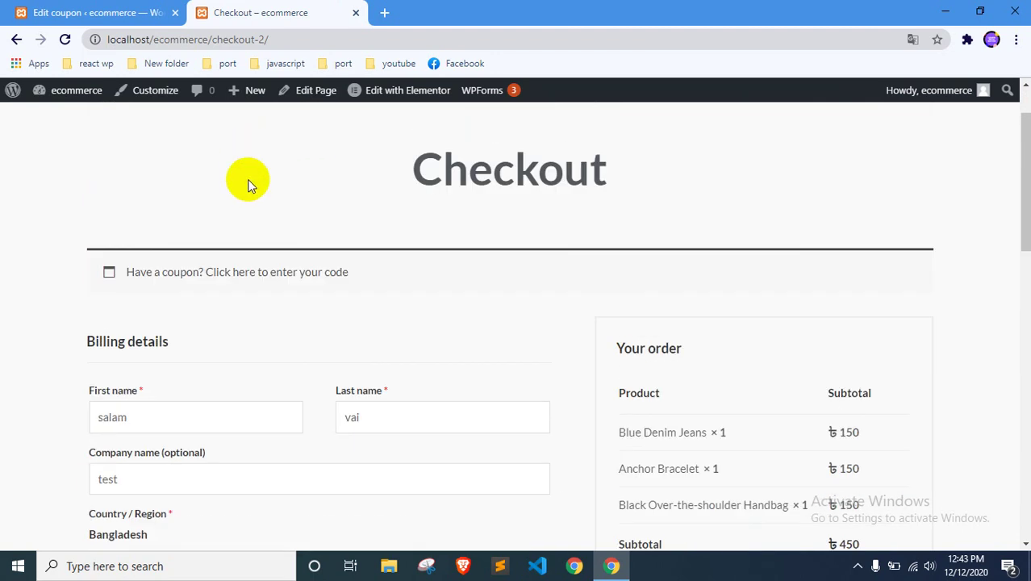
click(327, 272)
click(243, 364)
text(202116dec)
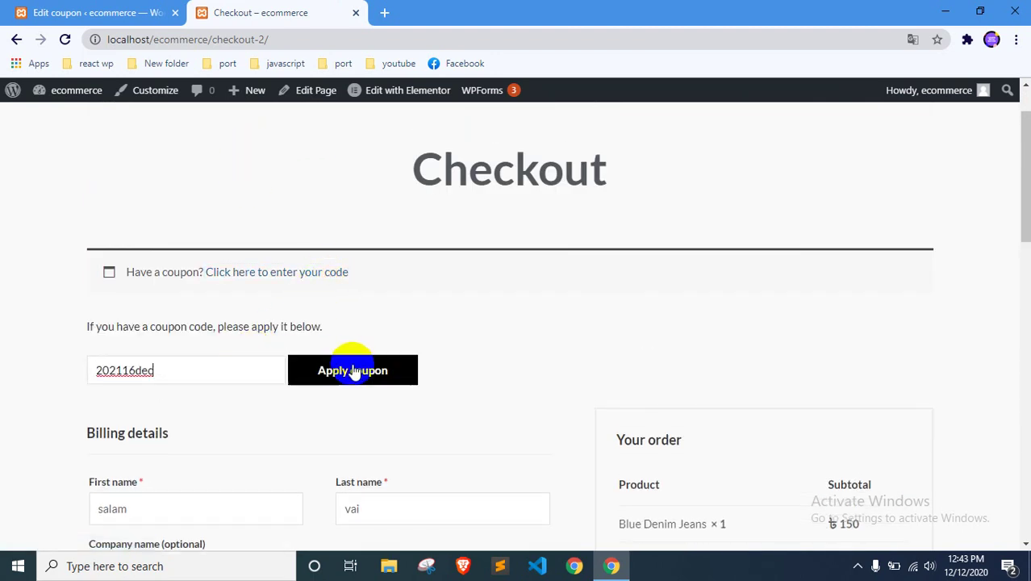
click(352, 370)
scroll(496, 278, down, 5)
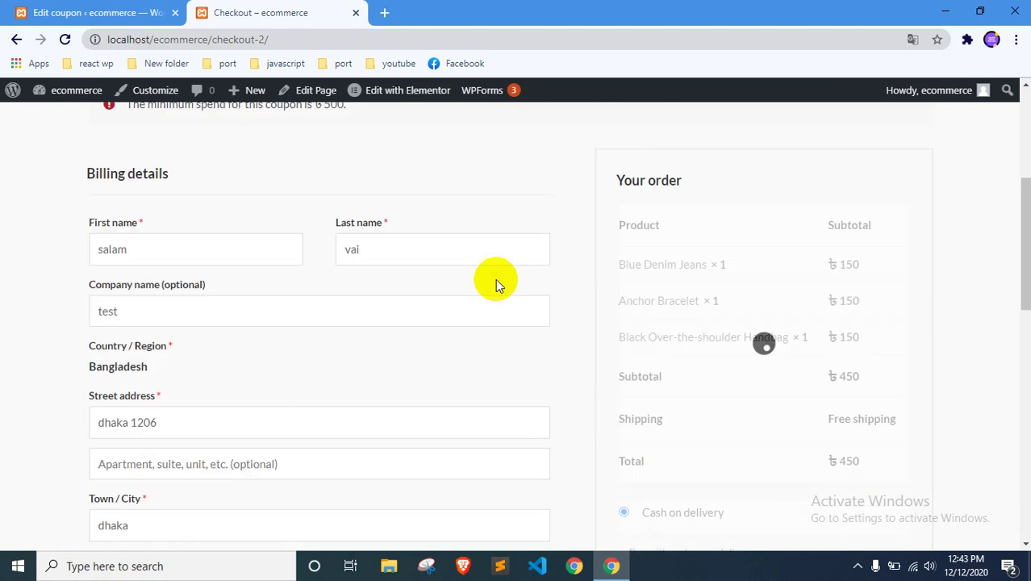
scroll(497, 279, up, 6)
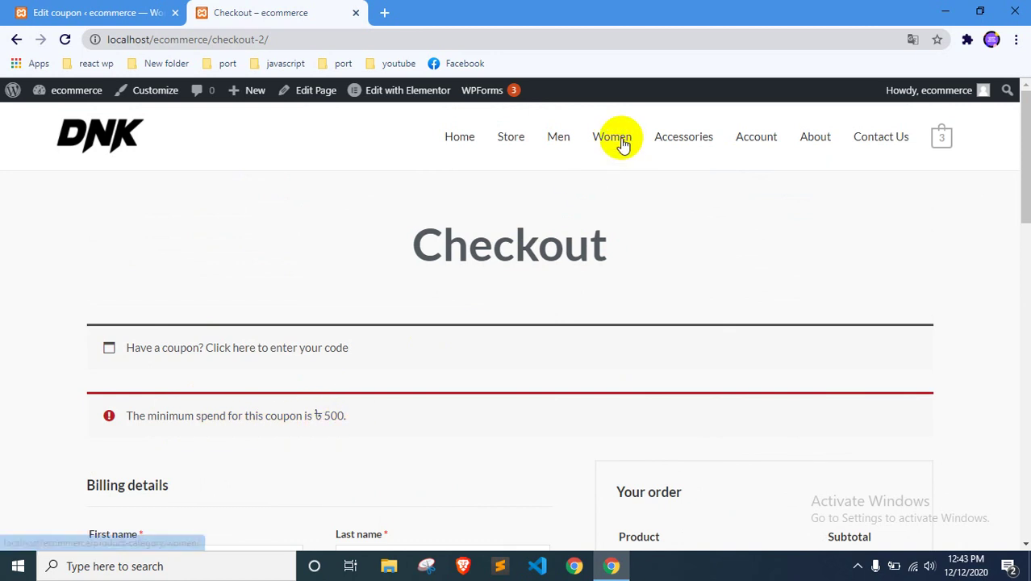
Step: Add the Dark Brown Jeans from the Men category to the cart and view the cart
click(558, 137)
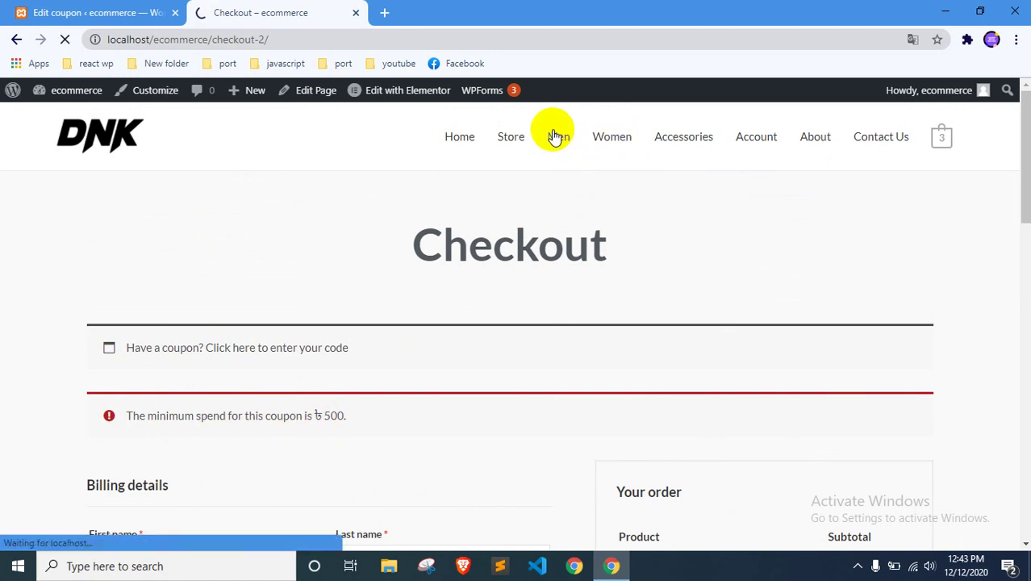
scroll(456, 387, down, 5)
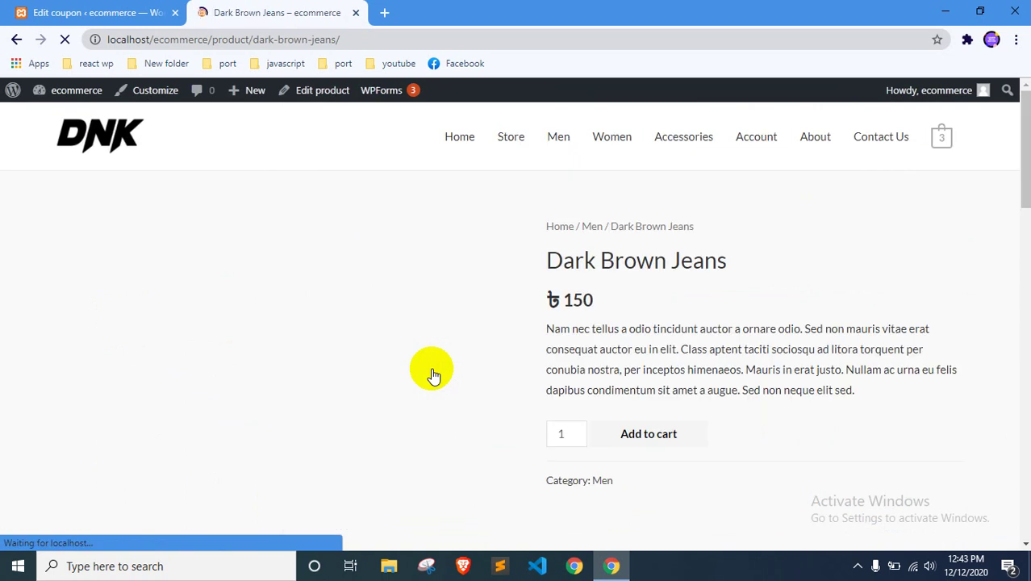
scroll(430, 368, down, 4)
scroll(614, 314, up, 2)
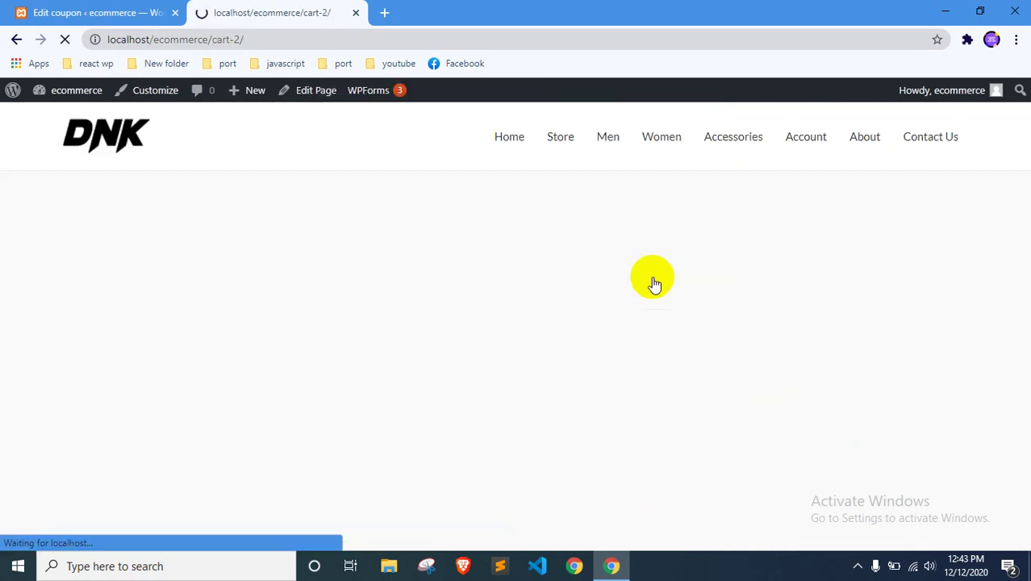
Step: Proceed to checkout with the four cart products and check the order total
scroll(651, 281, down, 5)
scroll(781, 420, down, 3)
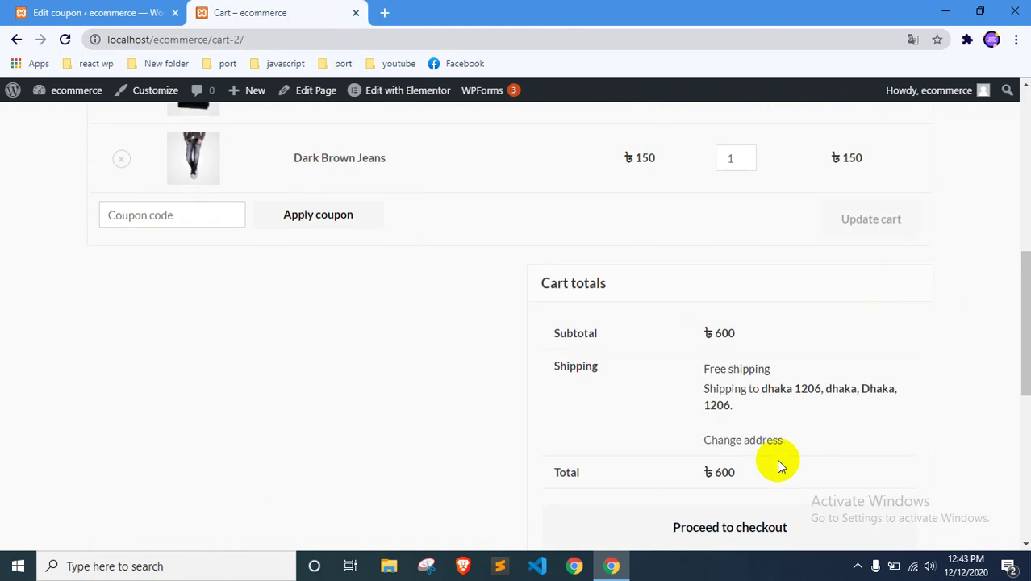
click(714, 449)
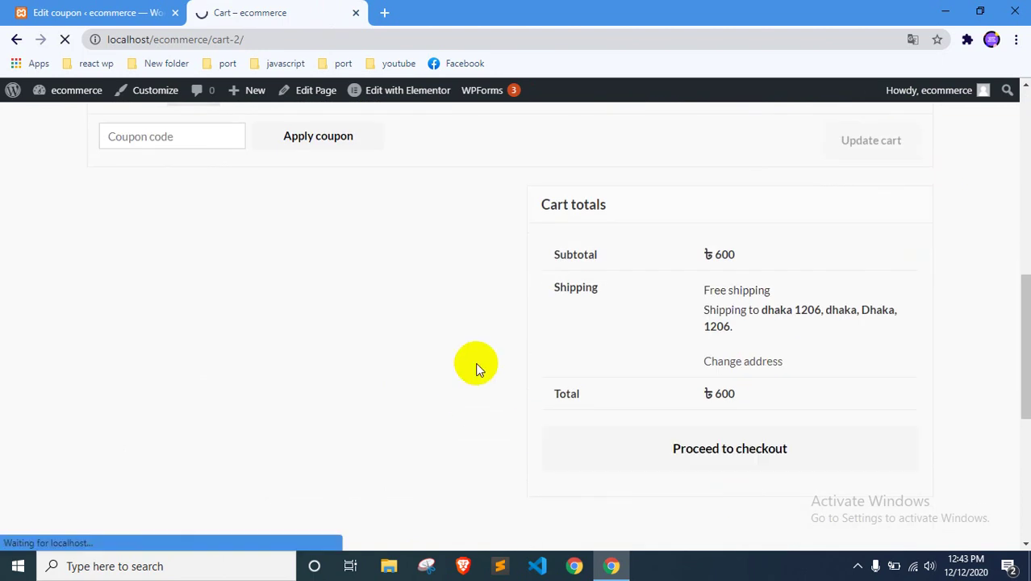
scroll(496, 344, down, 3)
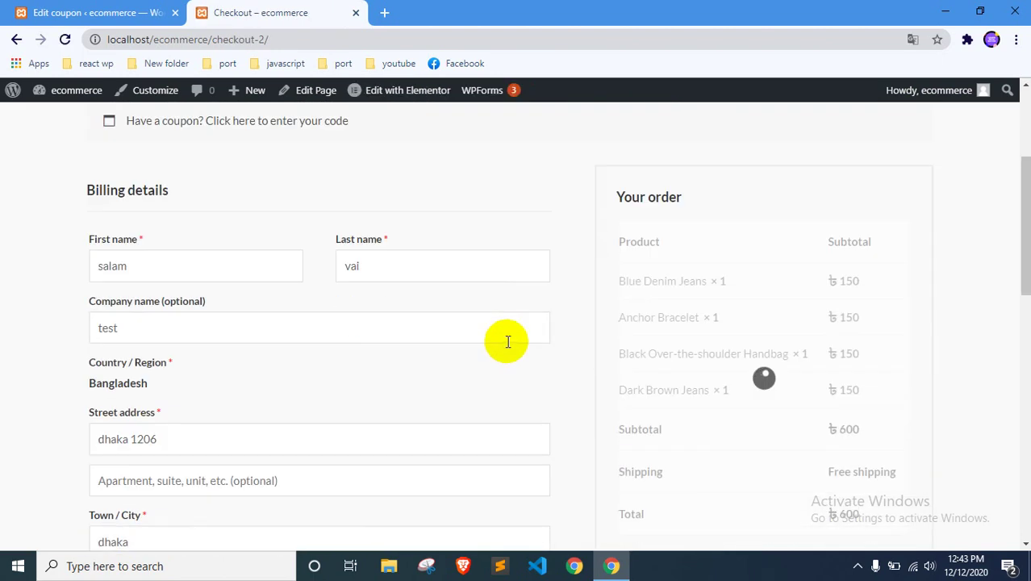
scroll(705, 342, down, 1)
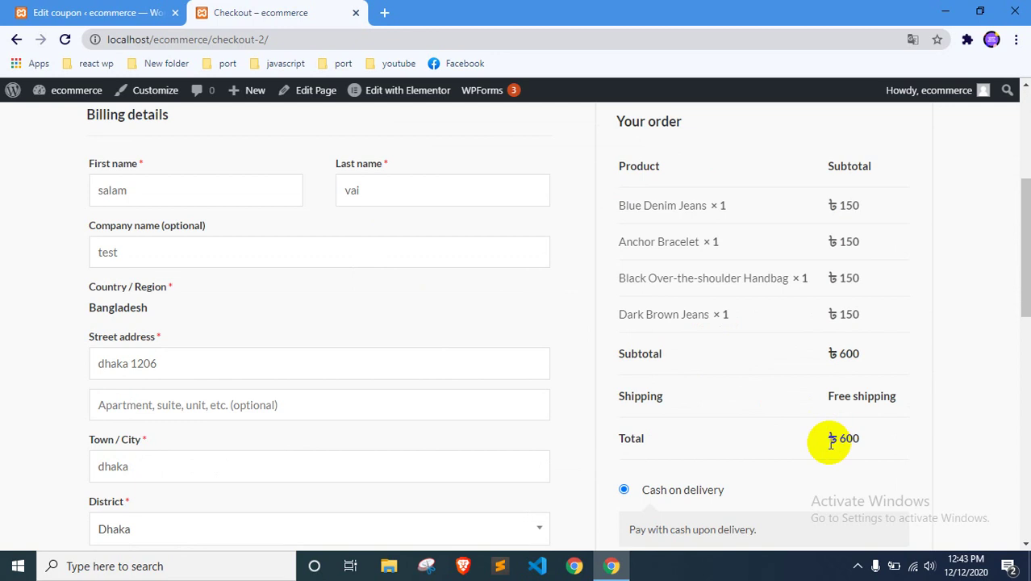
Step: Apply the coupon code 202116dec to the four-product order and compare the discount with the subtotal and total
scroll(414, 302, up, 3)
click(321, 276)
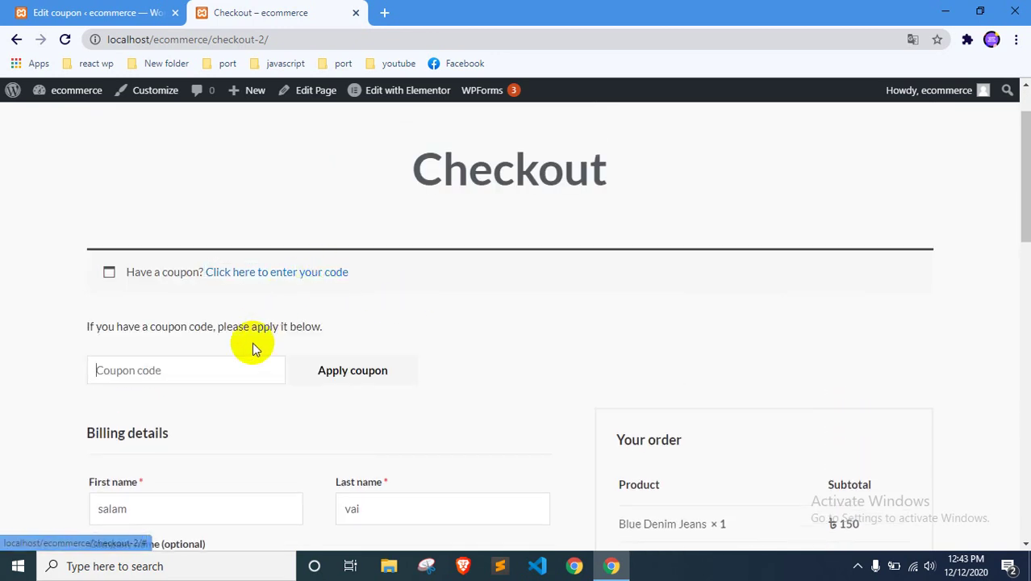
text(202116dec)
click(329, 368)
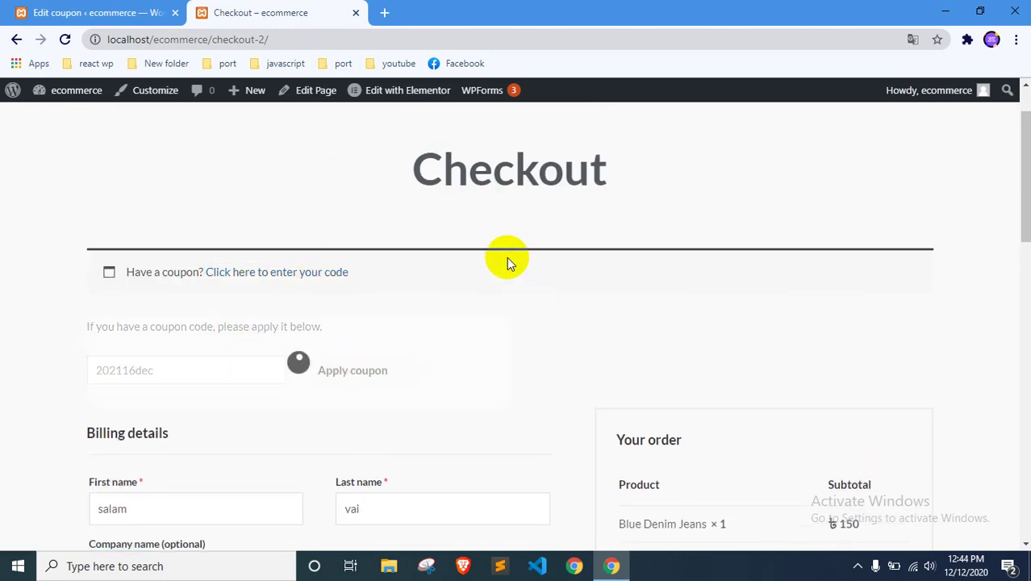
scroll(507, 257, down, 6)
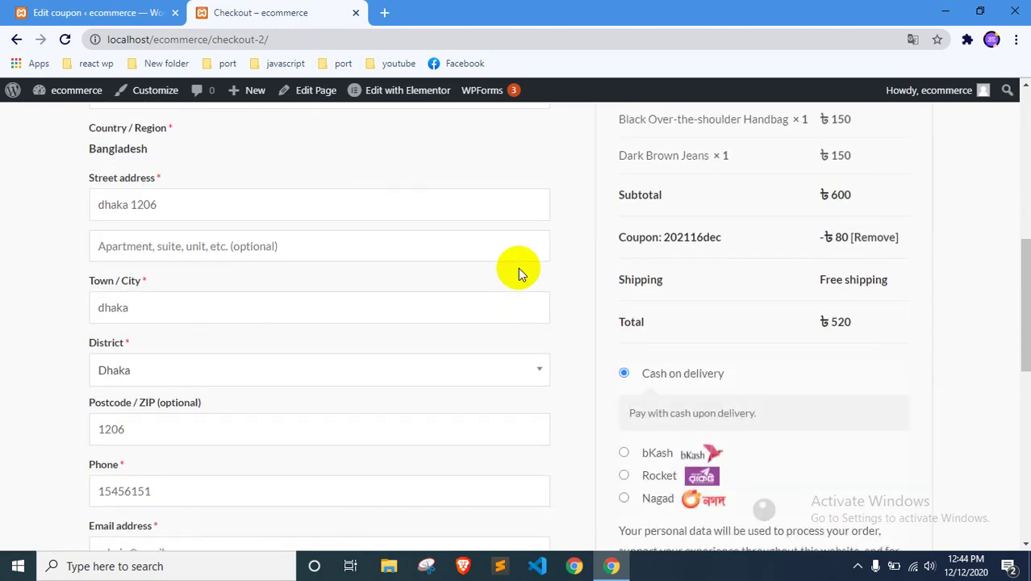
double_click(839, 237)
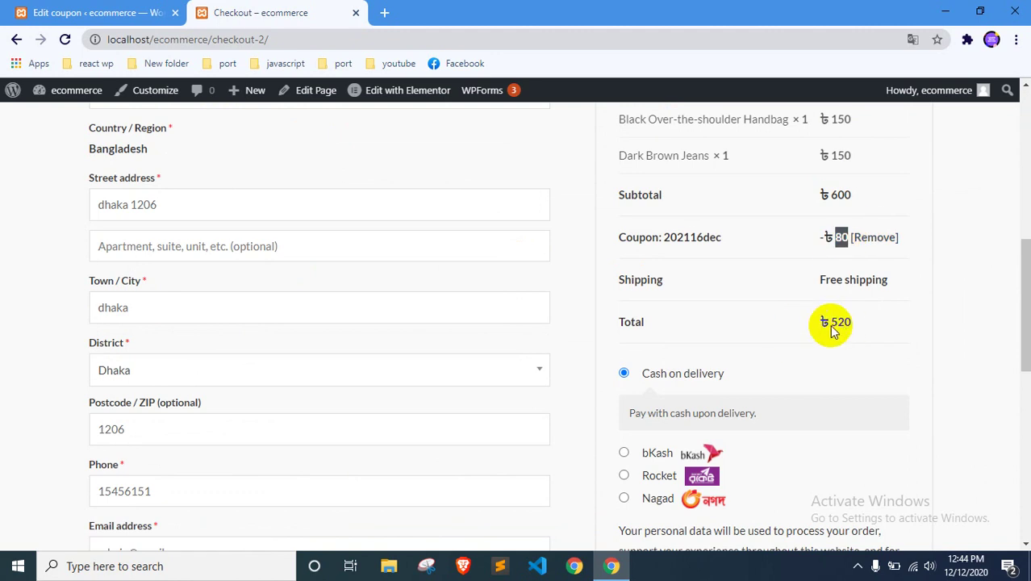
click(831, 234)
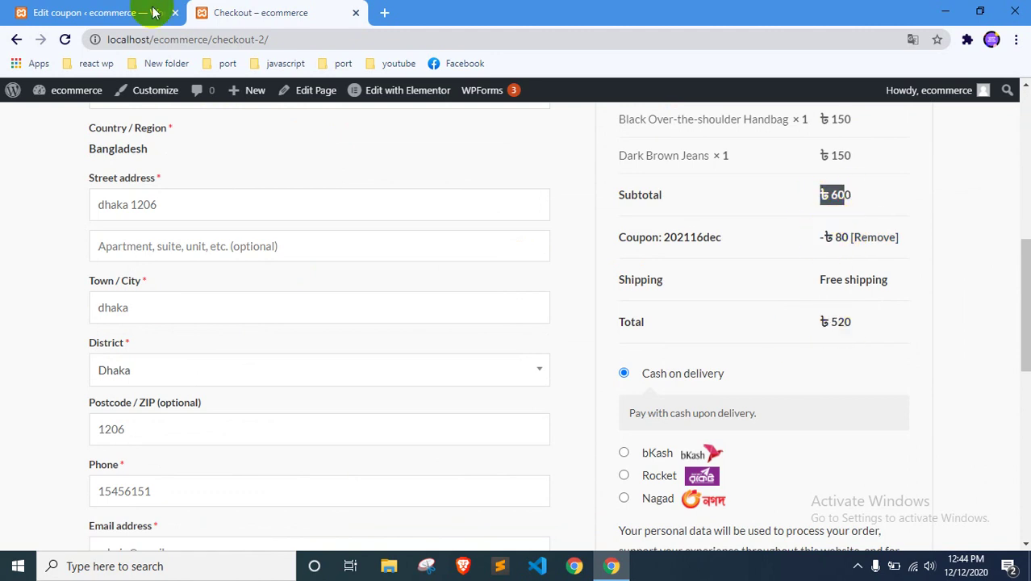
Step: Return to the coupon editor, set the coupon's maximum spend restriction to 5000 and update the coupon
click(121, 12)
click(208, 371)
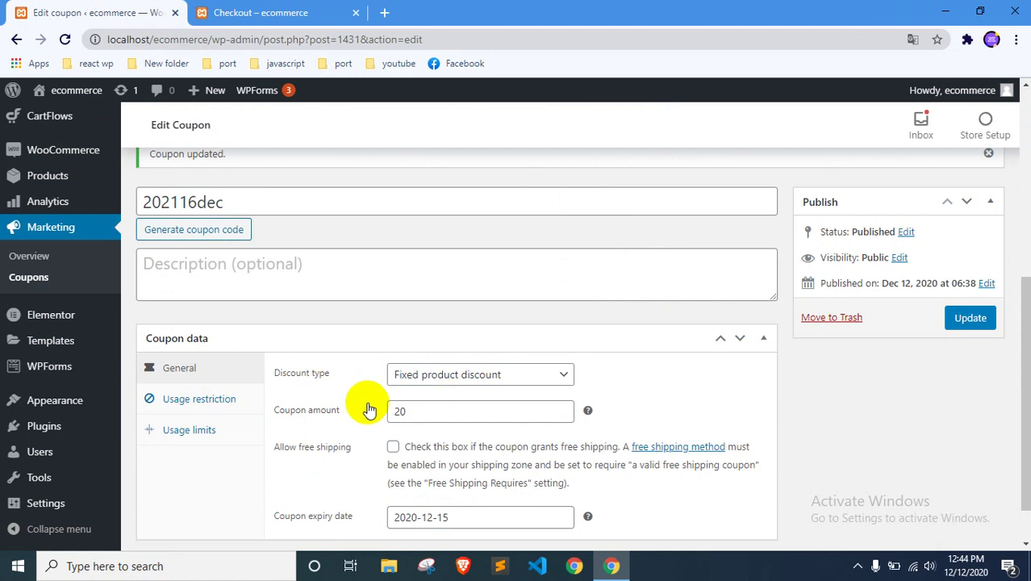
click(220, 398)
click(450, 412)
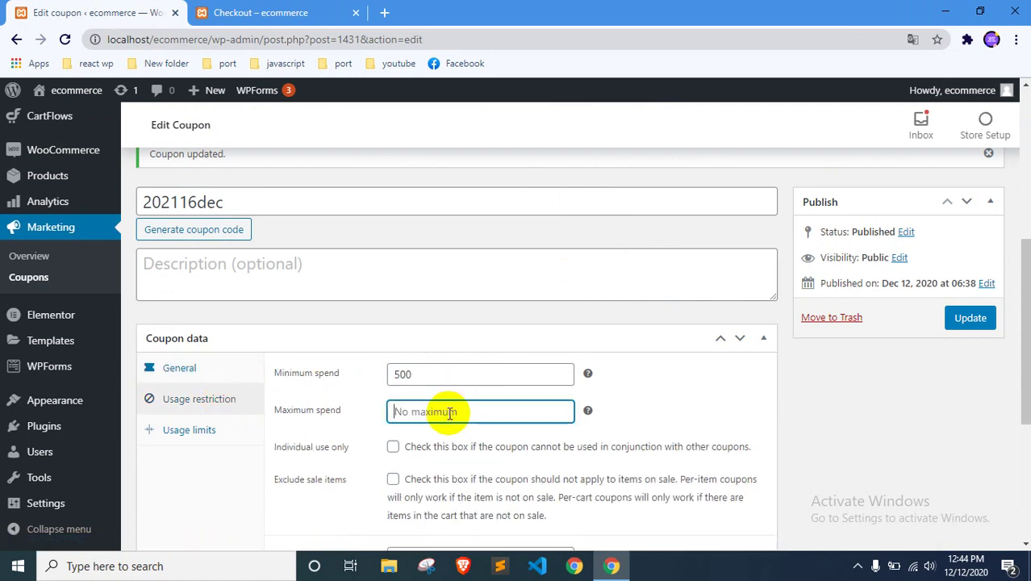
text(5000)
click(972, 317)
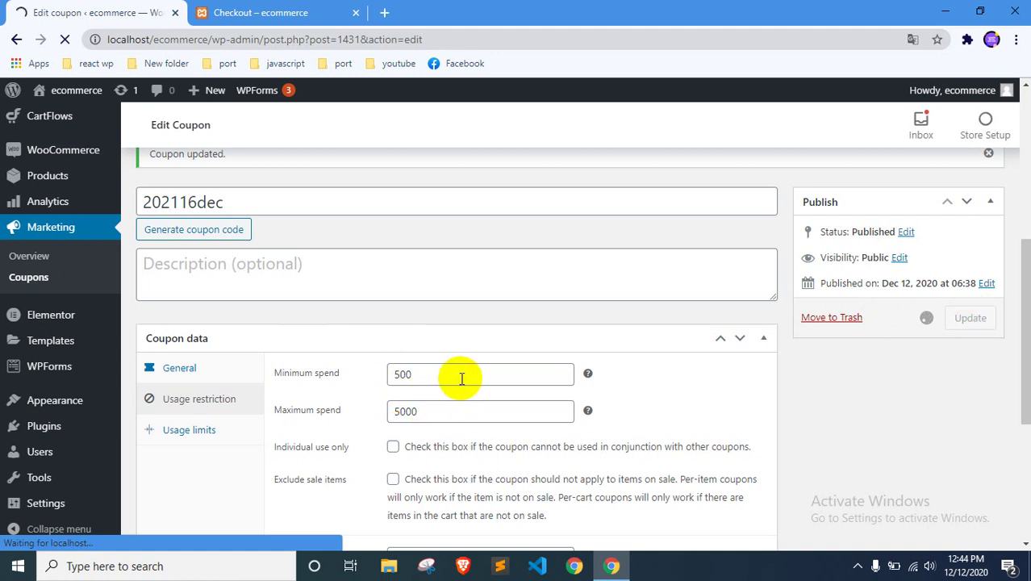
Step: Clear both the minimum spend and maximum spend values in the coupon's usage restrictions
scroll(475, 365, down, 5)
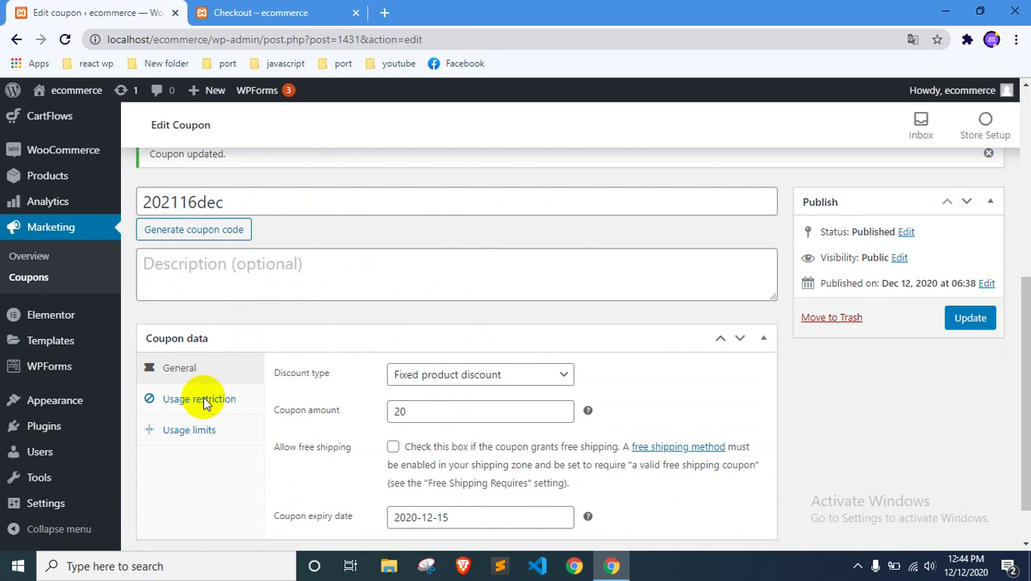
click(204, 401)
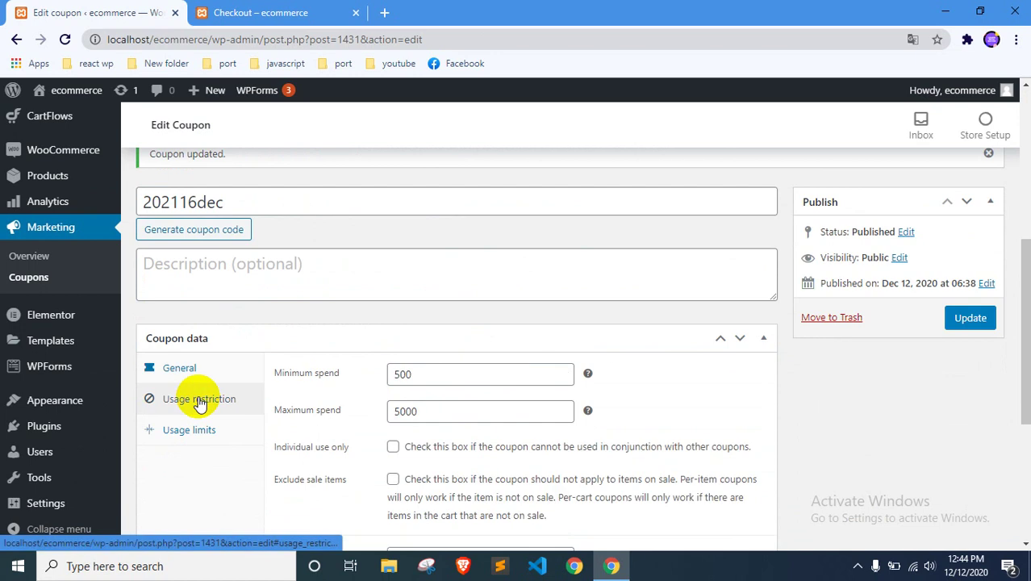
double_click(384, 376)
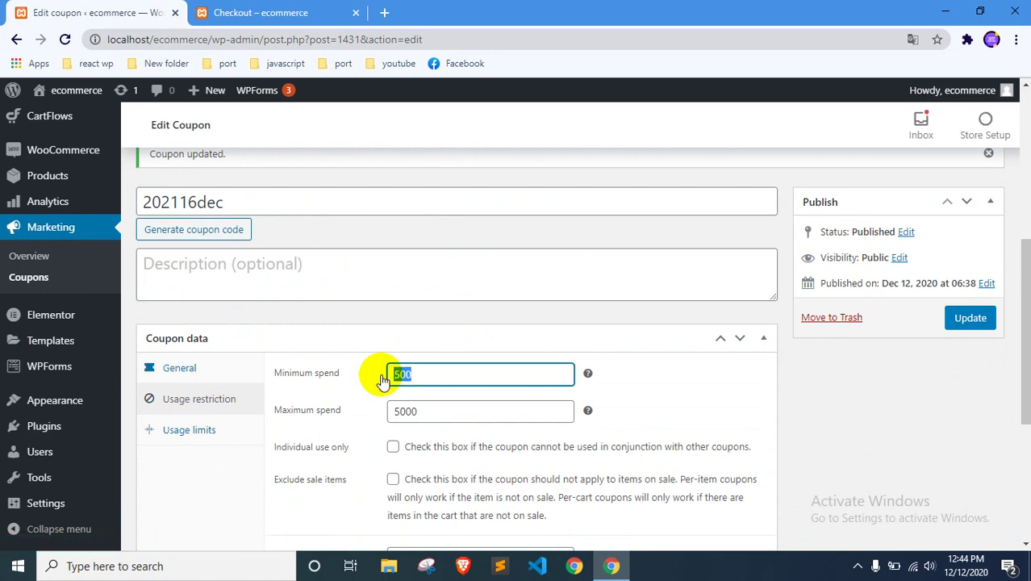
key(BackSpace)
double_click(385, 412)
key(BackSpace)
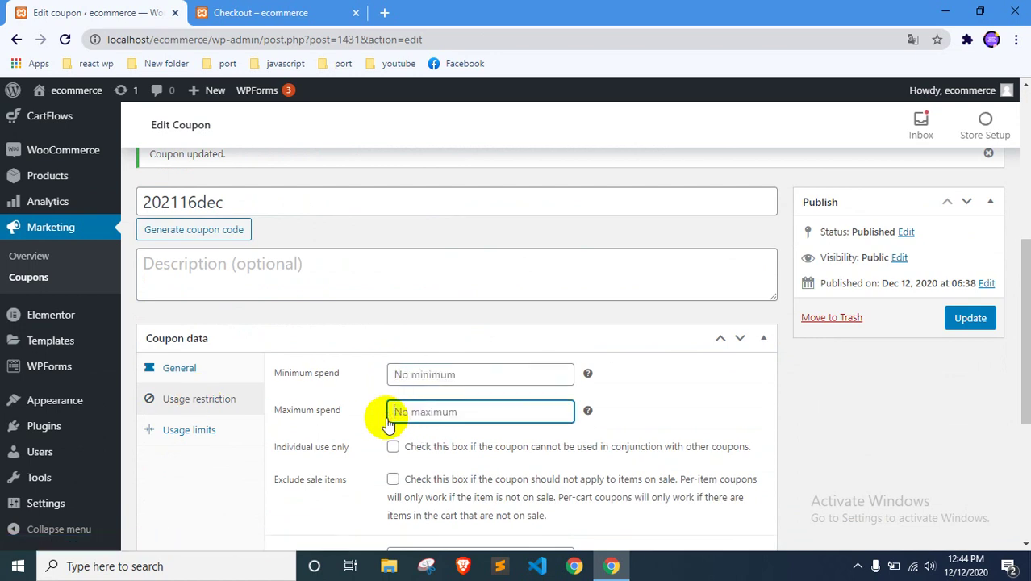
Step: Start the coupon's allowed-product selection, then open Basic Gray Jeans in the storefront's store and copy its product name
scroll(450, 364, down, 2)
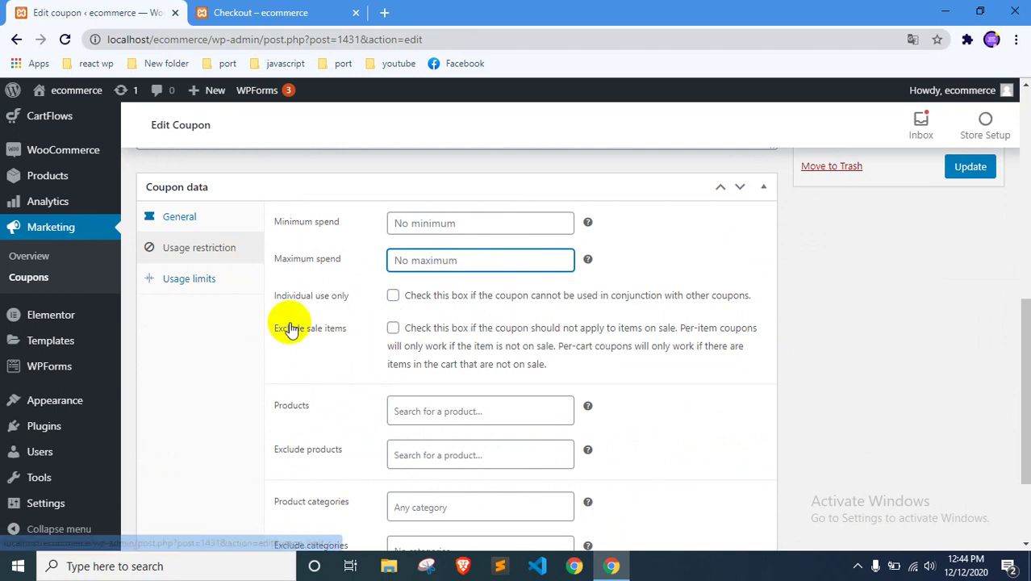
click(427, 408)
click(261, 13)
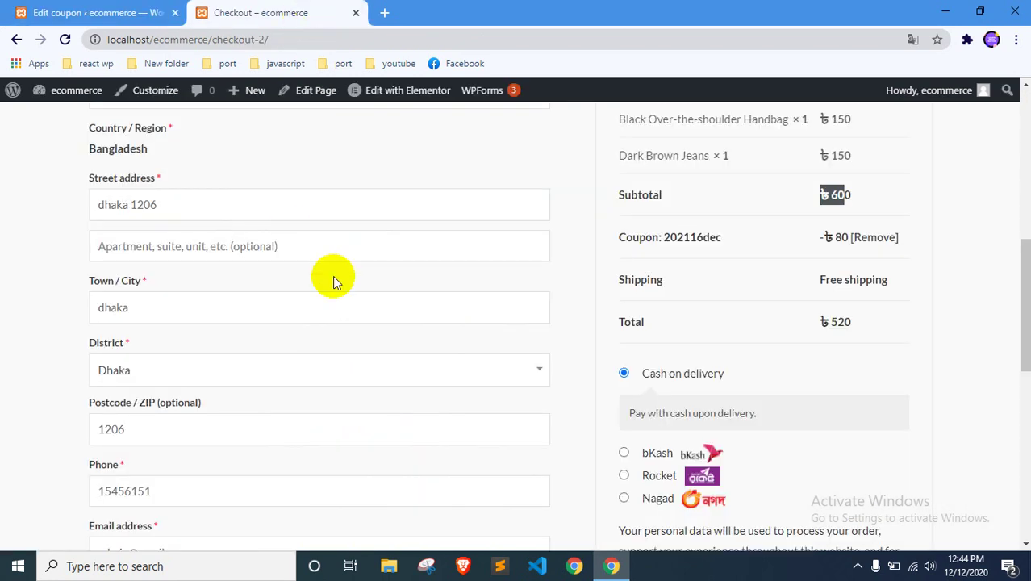
scroll(332, 275, up, 10)
click(512, 138)
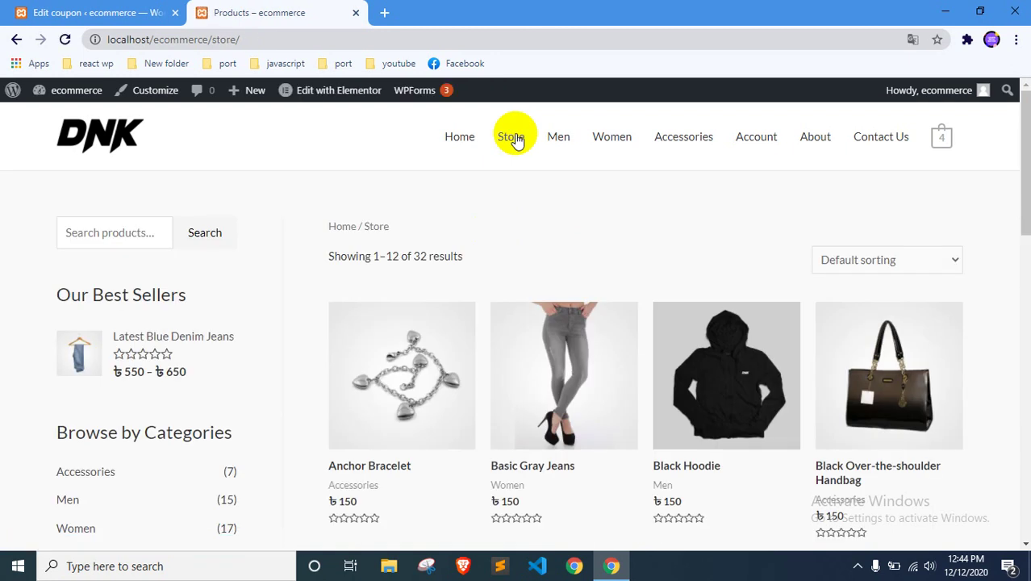
scroll(437, 335, down, 2)
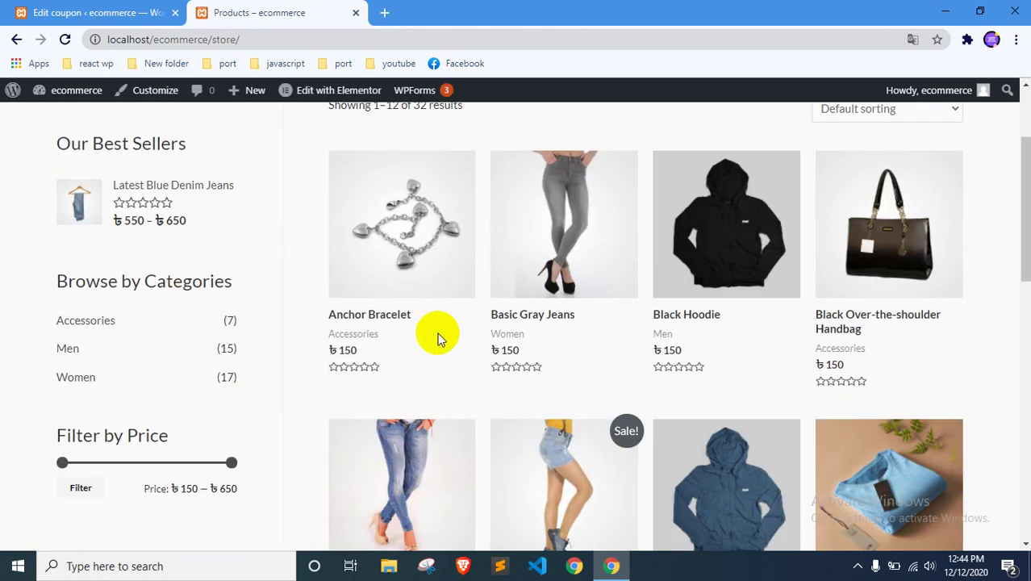
click(501, 319)
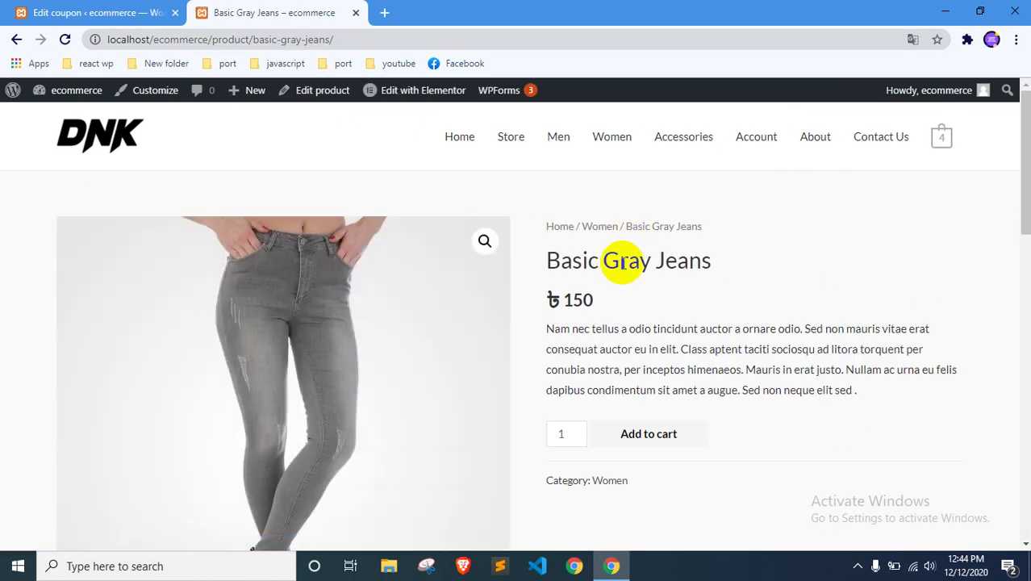
triple_click(625, 260)
key(ctrl+c)
Step: Return to the coupon editor and add Basic Gray Jeans to the products the coupon applies to
click(121, 12)
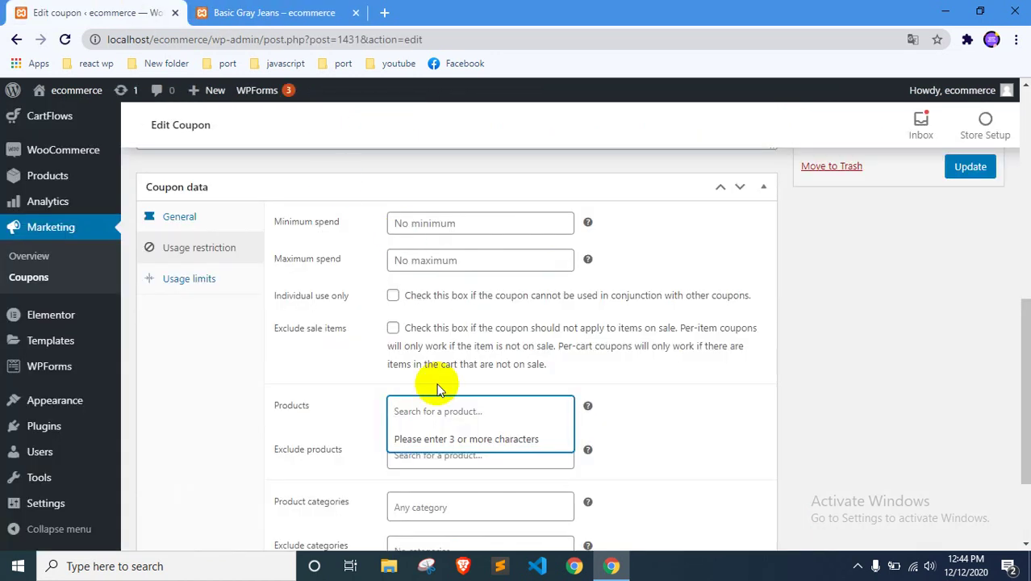
key(ctrl+v)
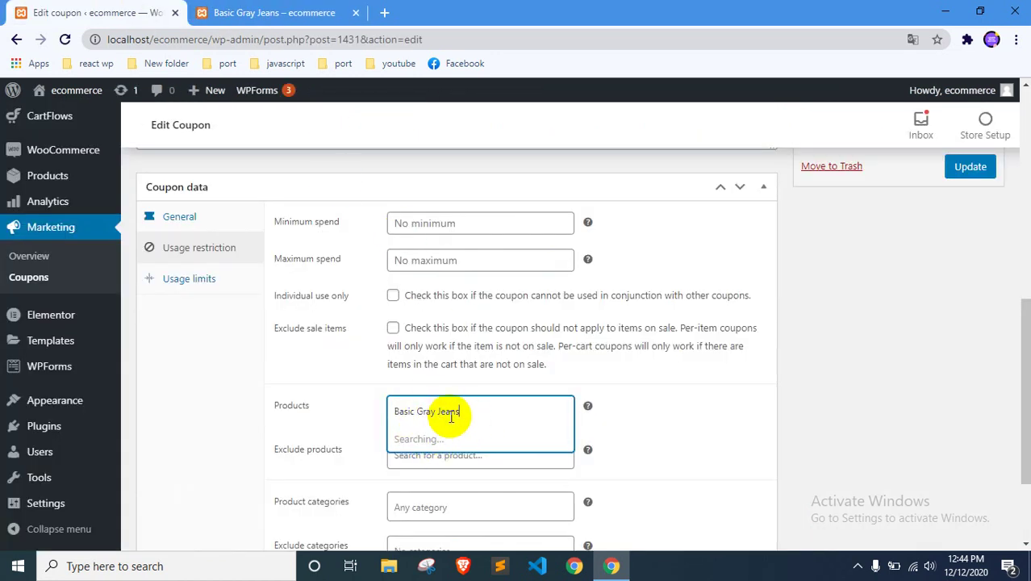
click(460, 438)
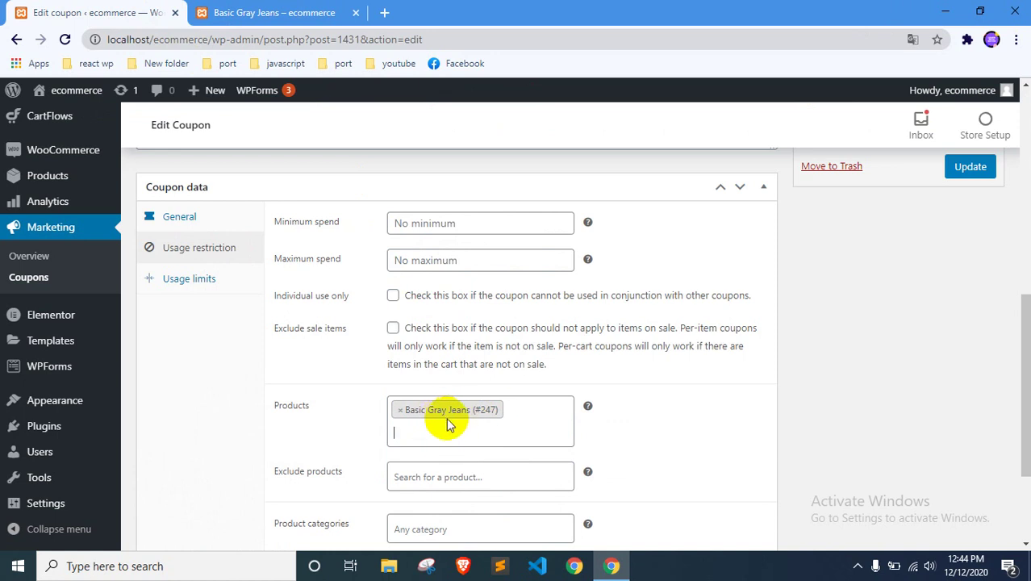
Step: Add Basic Gray Jeans to the coupon's excluded products
scroll(448, 420, down, 2)
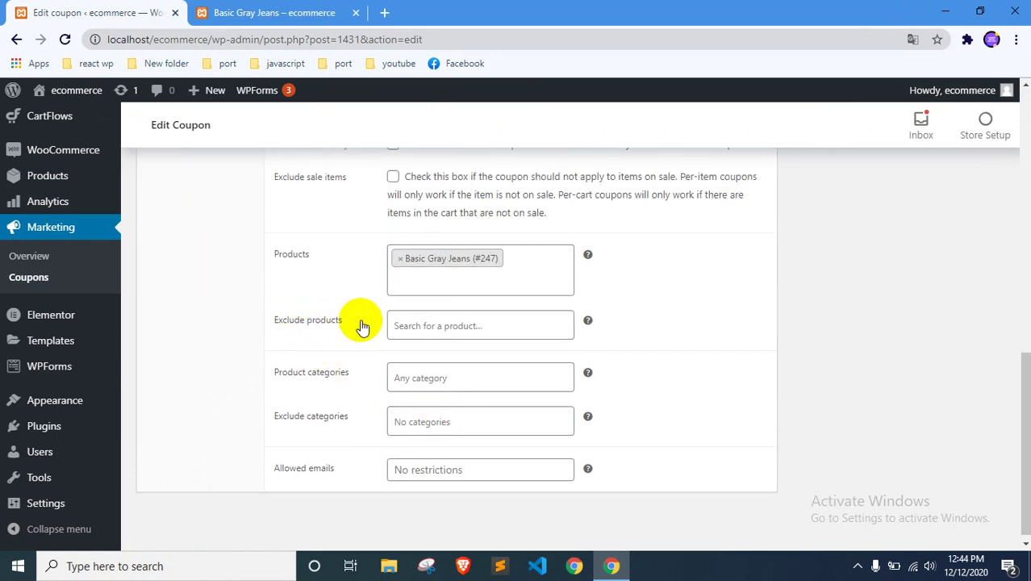
click(426, 331)
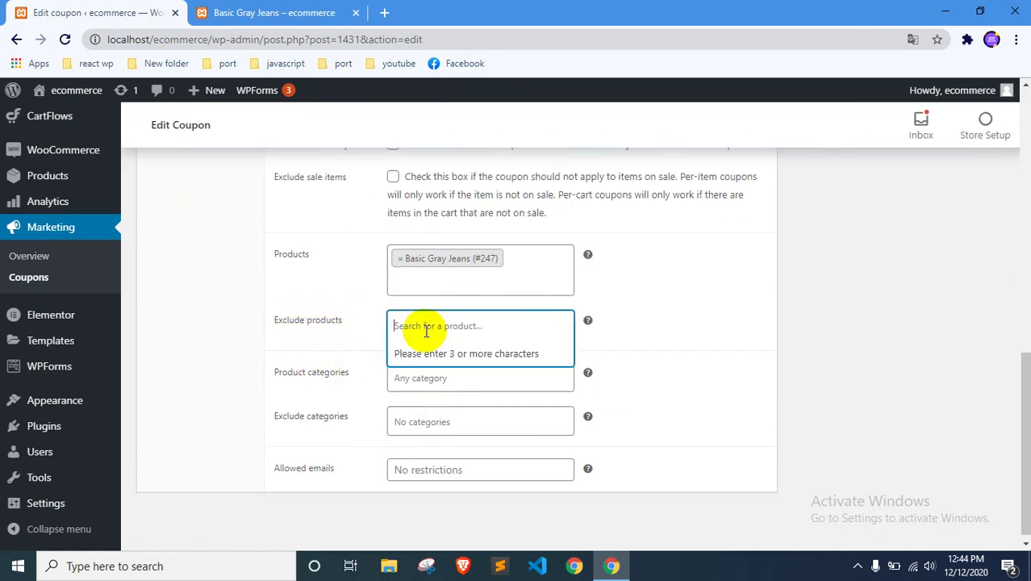
key(ctrl+v)
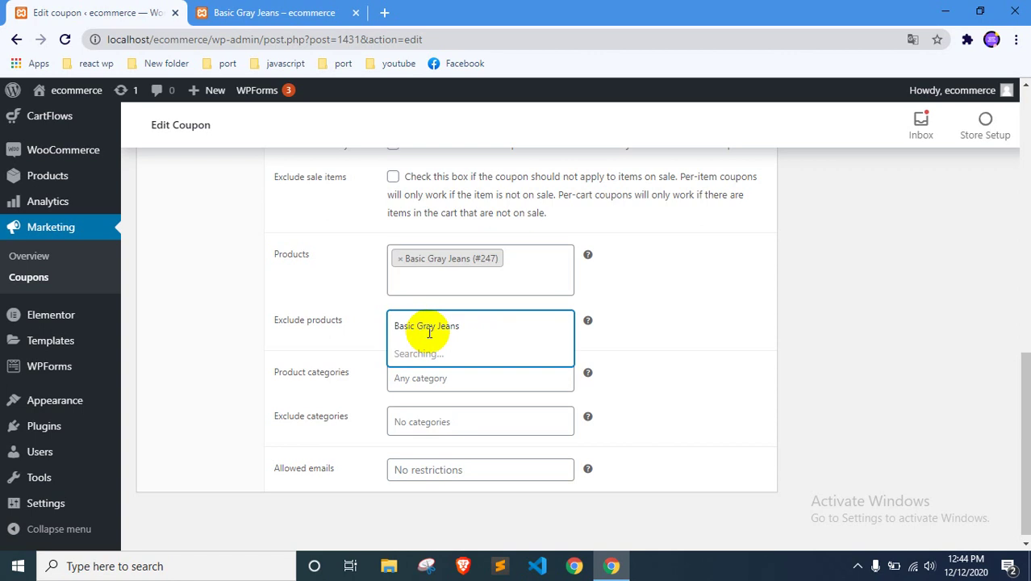
click(433, 358)
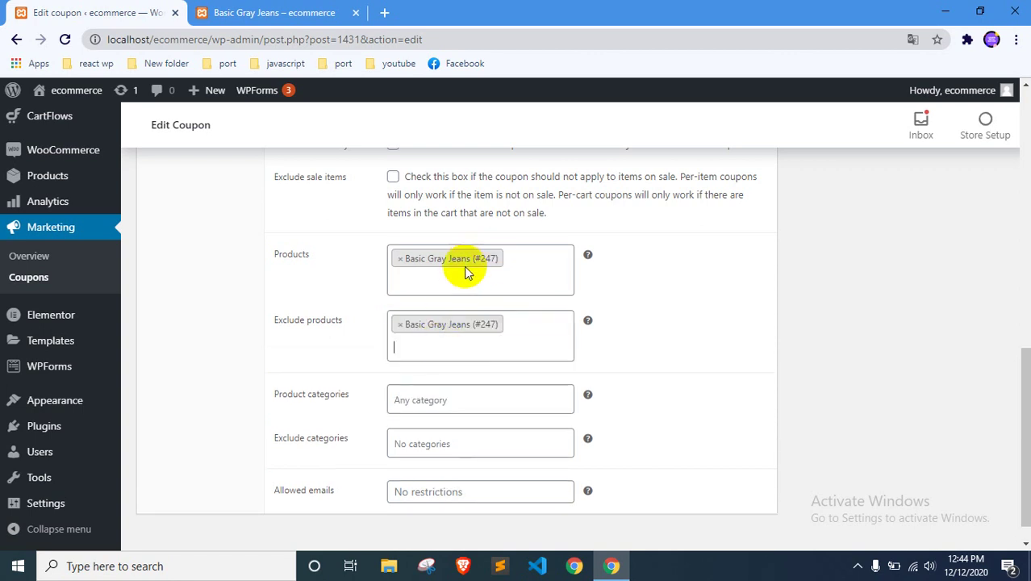
Step: Remove Basic Gray Jeans from the coupon's allowed products, leaving that product selection empty
click(461, 263)
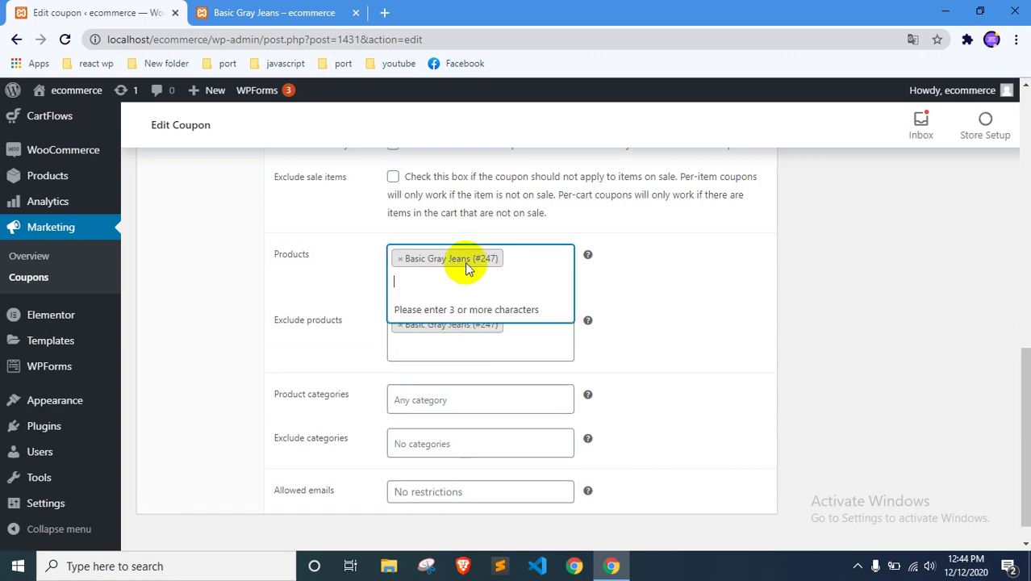
click(400, 258)
click(348, 271)
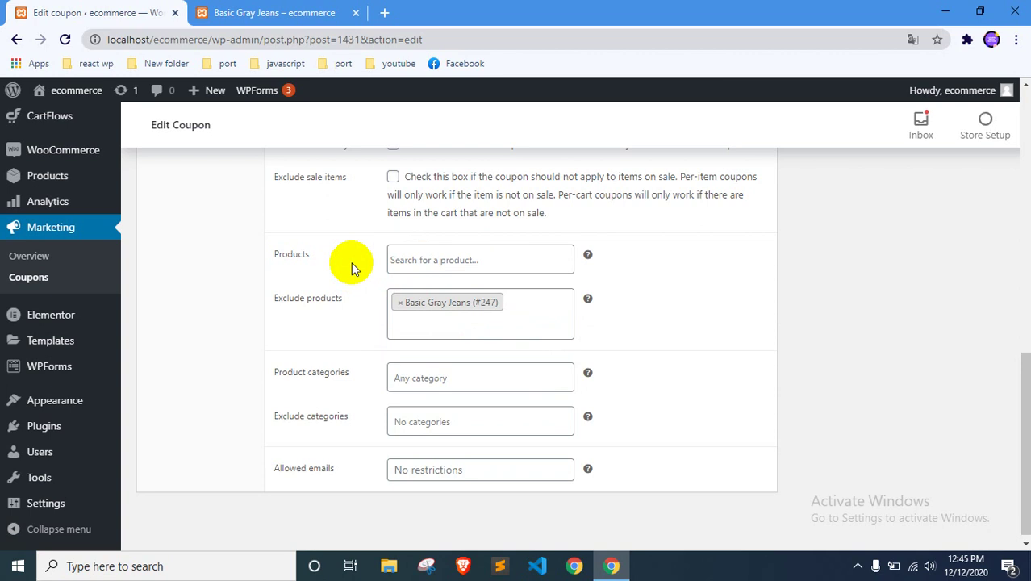
click(436, 262)
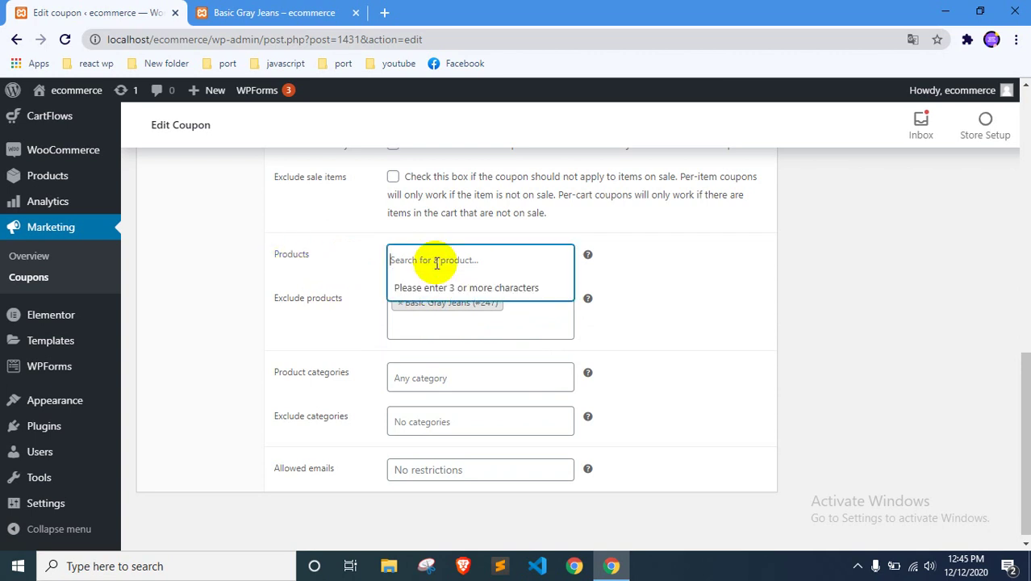
click(352, 327)
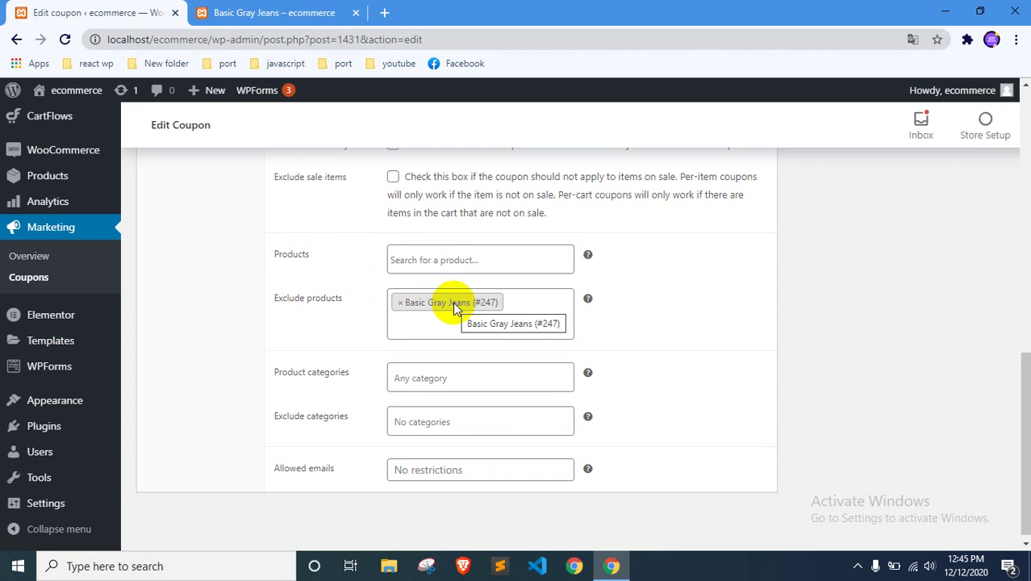
Step: Restrict the coupon to the T-shirt product category
scroll(337, 333, down, 1)
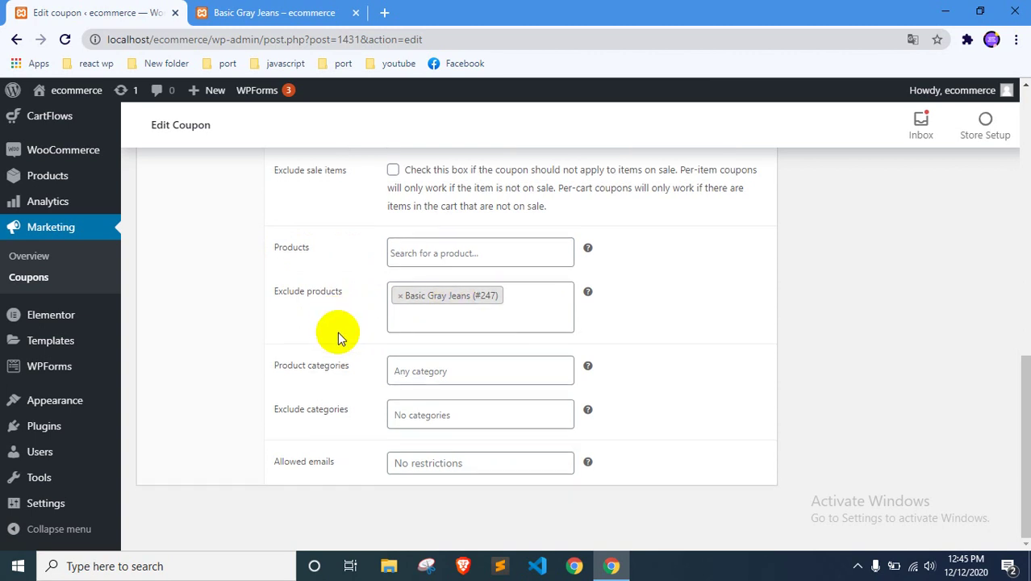
click(433, 374)
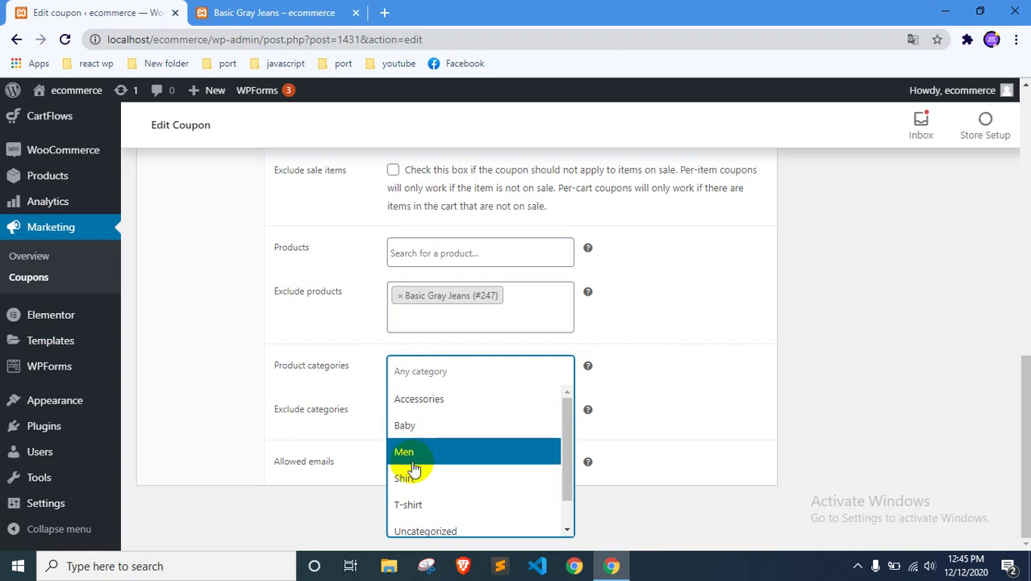
click(413, 502)
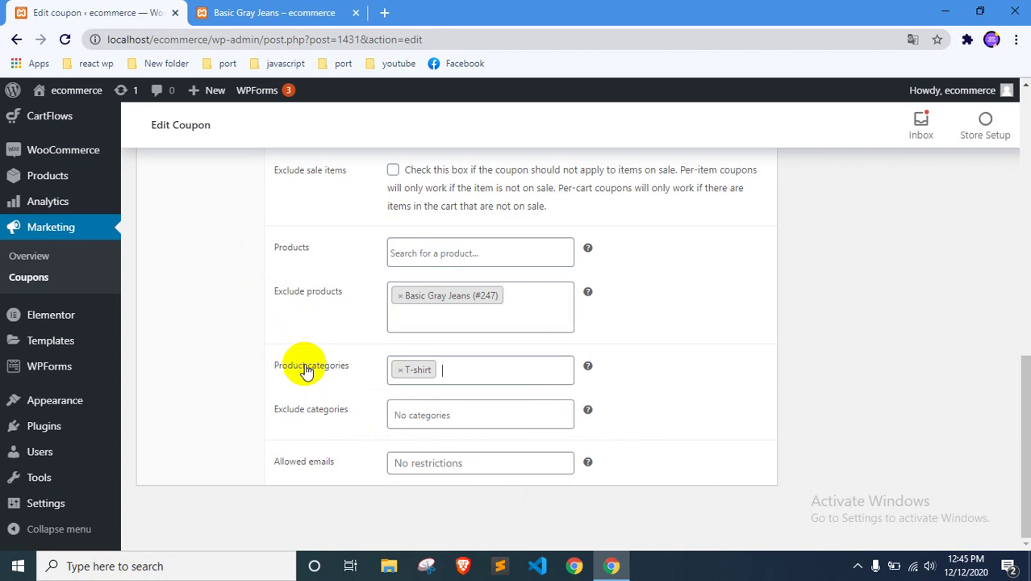
Step: Remove T-shirt from the coupon's allowed product categories
scroll(456, 365, up, 1)
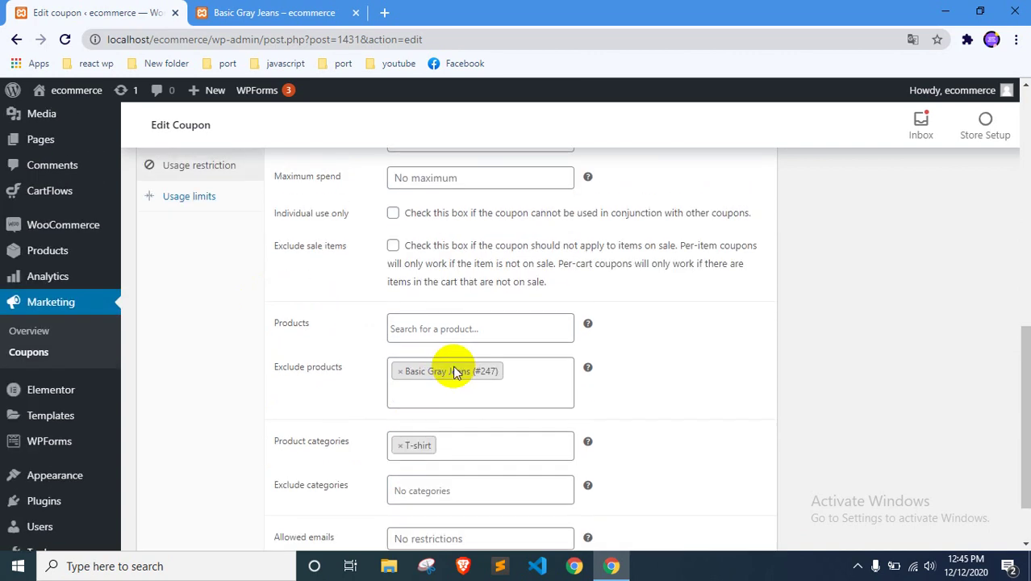
click(402, 449)
click(357, 430)
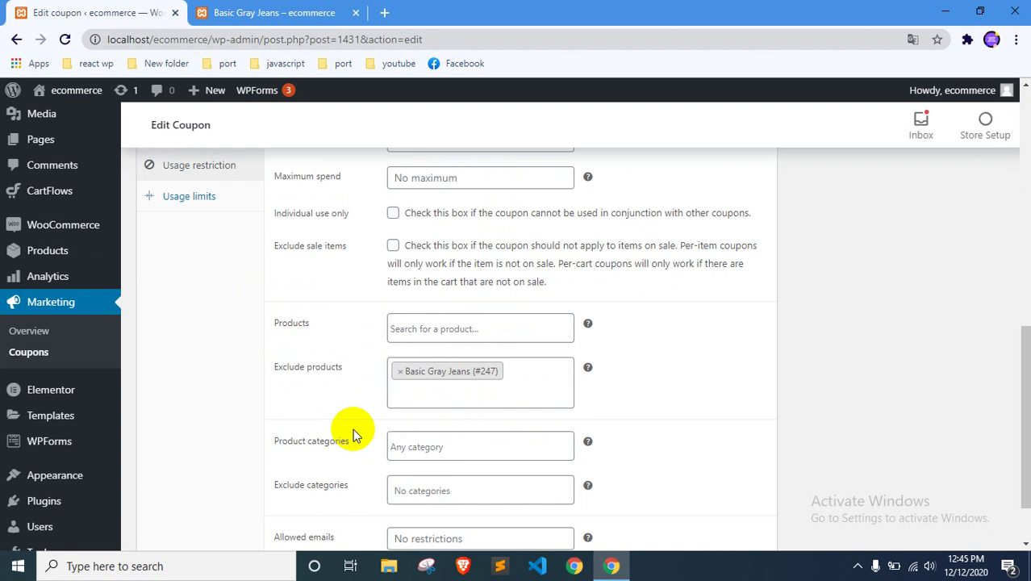
Step: Add Shirt to the coupon's excluded categories
scroll(306, 476, down, 1)
click(407, 416)
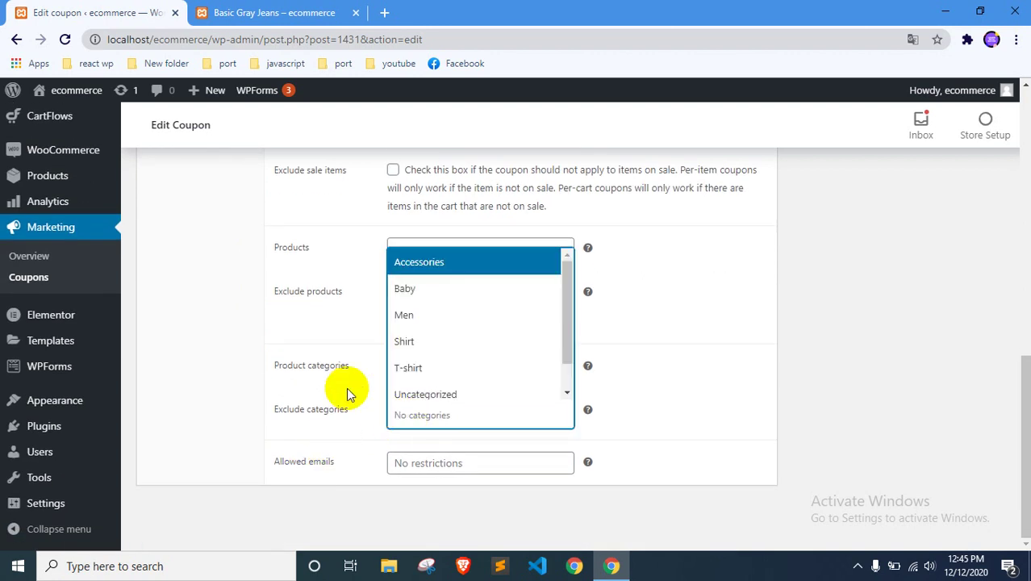
click(413, 344)
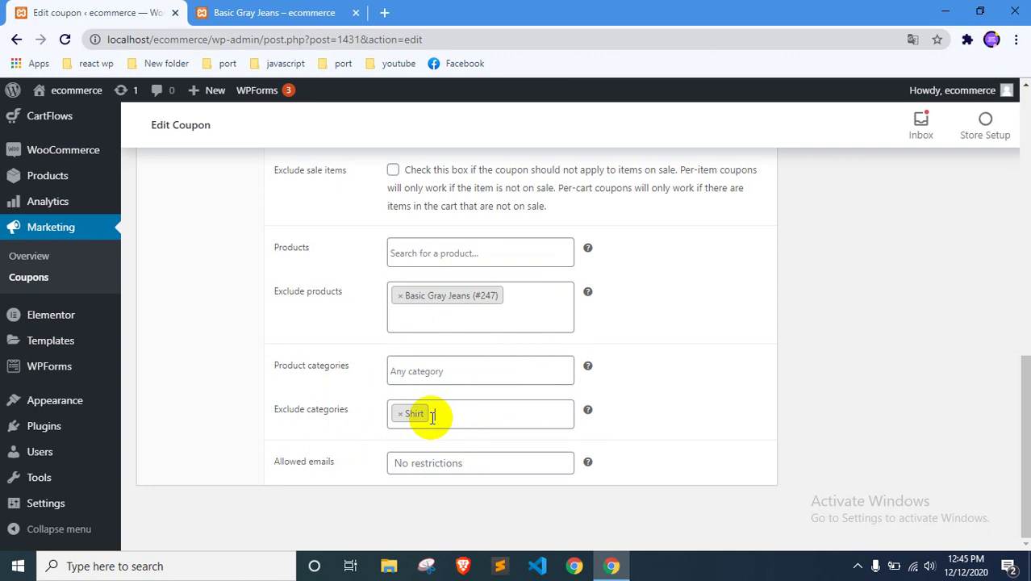
Step: Remove Shirt from the coupon's excluded categories and close the category list
click(401, 420)
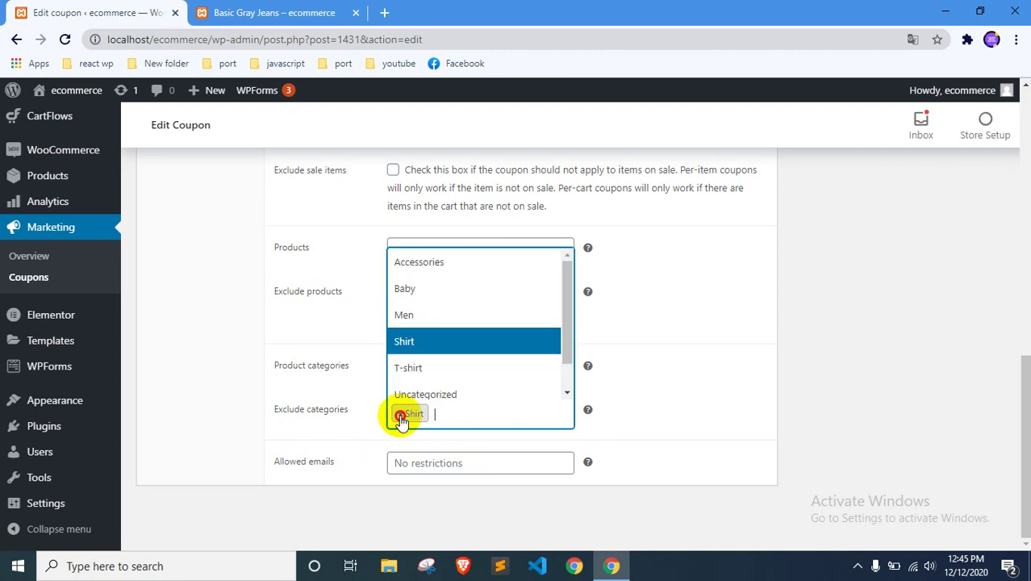
scroll(346, 431, up, 3)
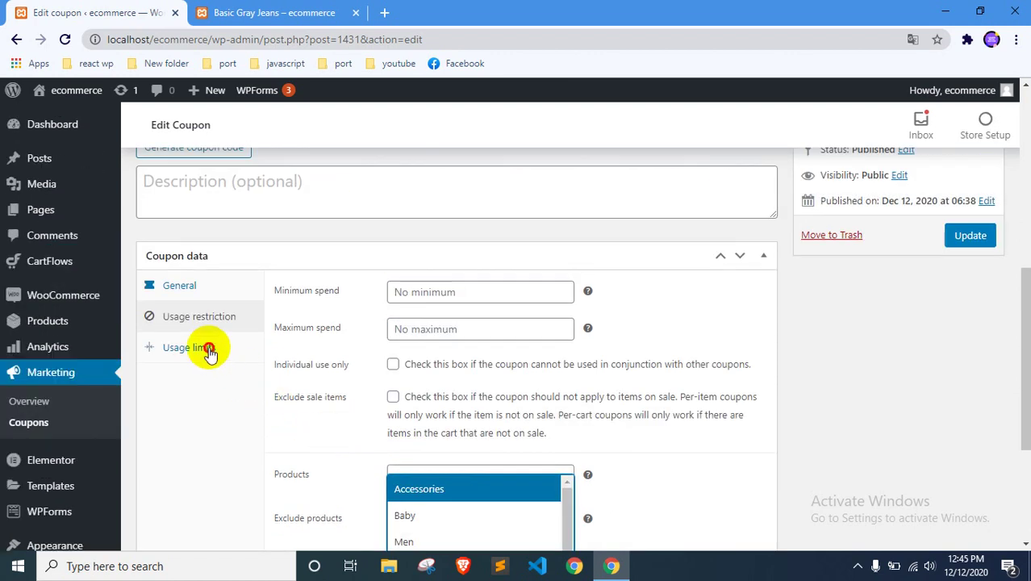
scroll(209, 351, down, 3)
scroll(209, 350, up, 2)
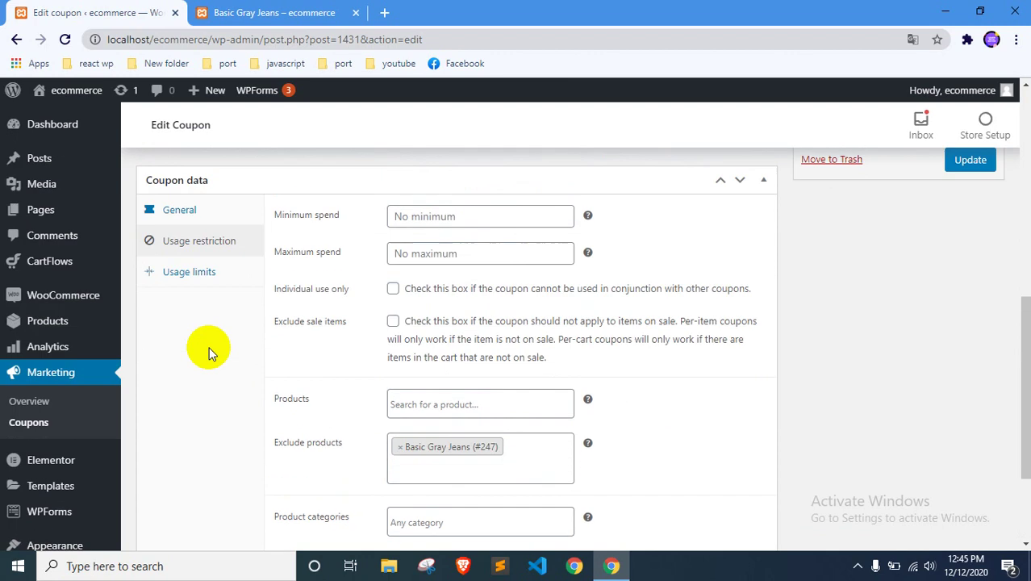
Step: Open the coupon's usage limits and set the usage limit per coupon to 0
click(194, 273)
scroll(196, 269, up, 2)
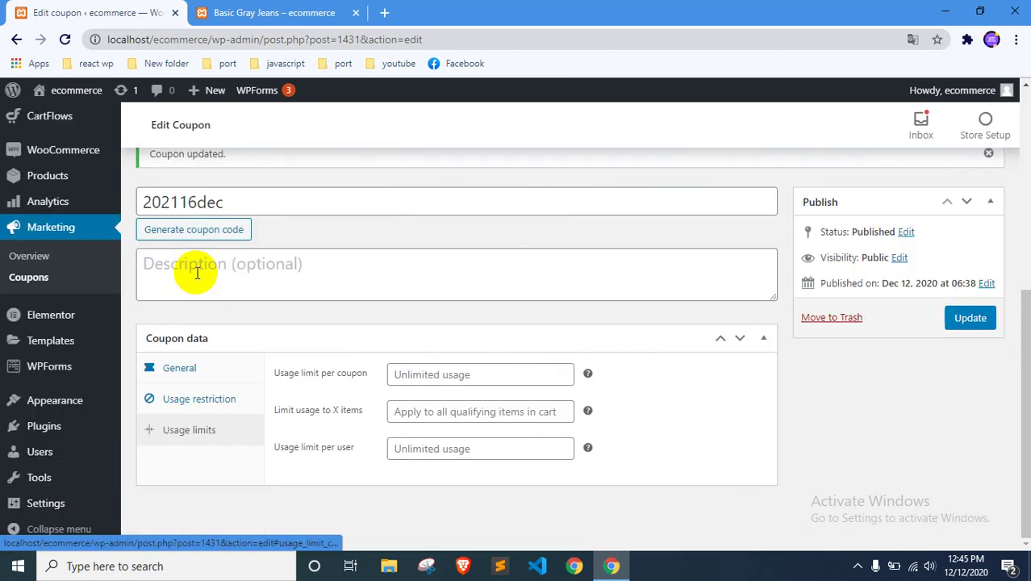
click(338, 381)
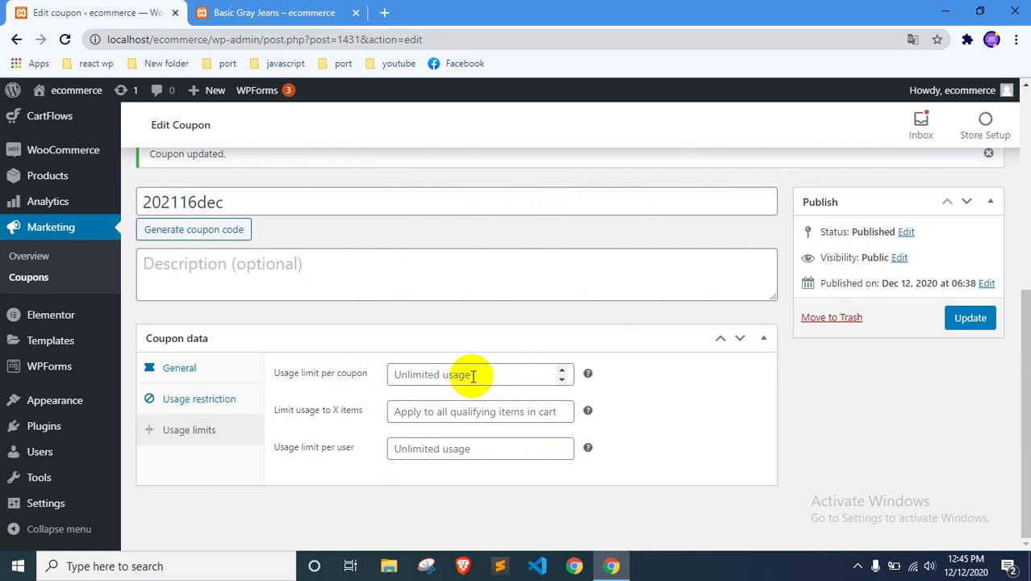
click(430, 377)
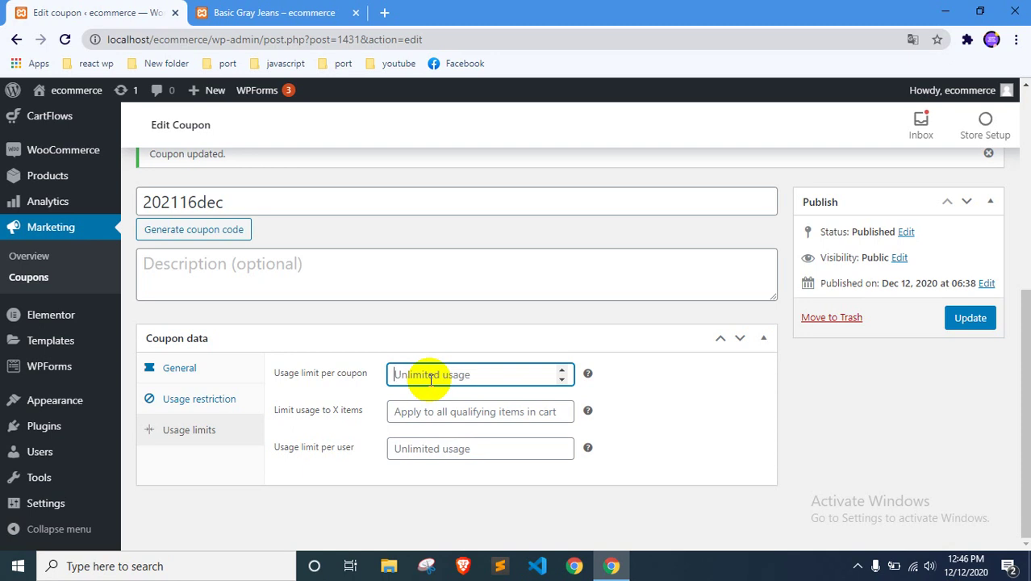
text(0)
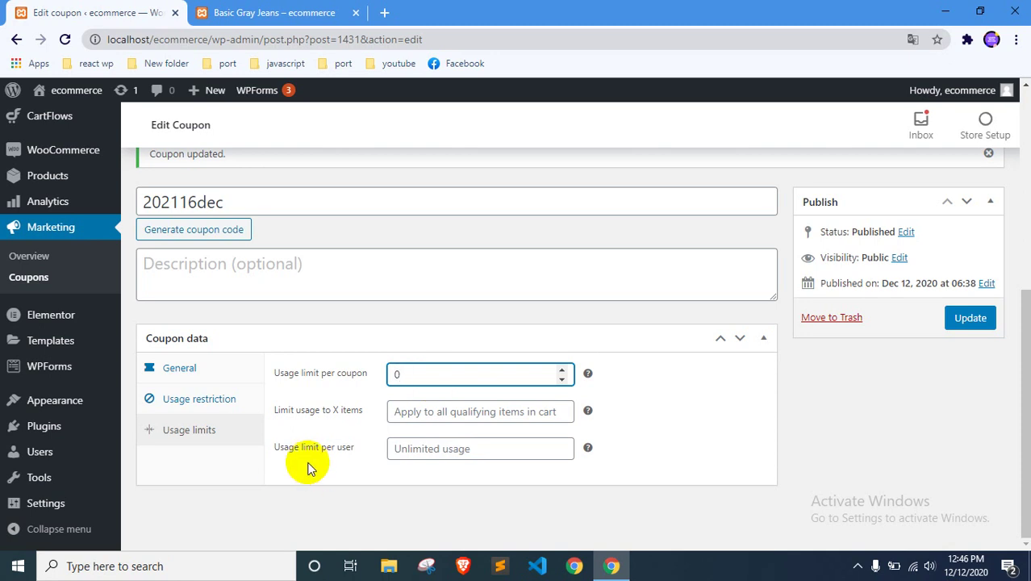
Step: Clear the usage limit per coupon, leaving the per-user limit empty as well
click(434, 451)
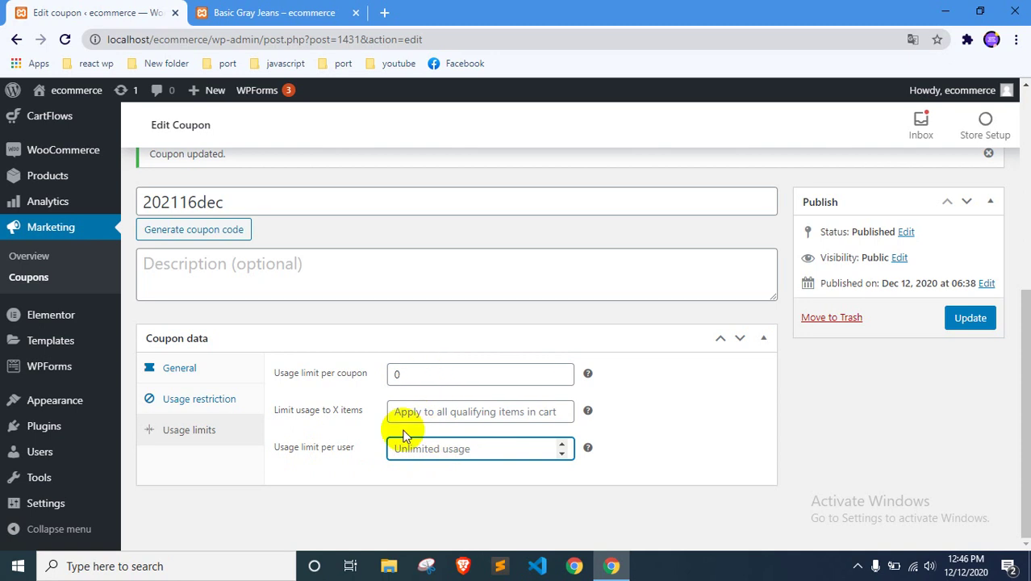
drag(426, 374, 395, 393)
key(BackSpace)
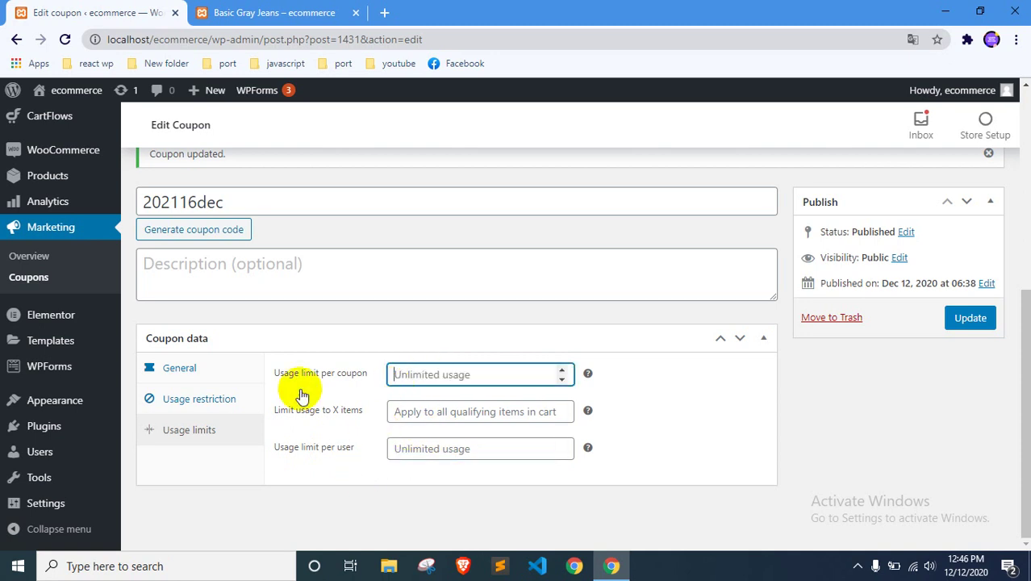
Step: Review the coupon's general settings, its usage restrictions and its usage limits
click(179, 367)
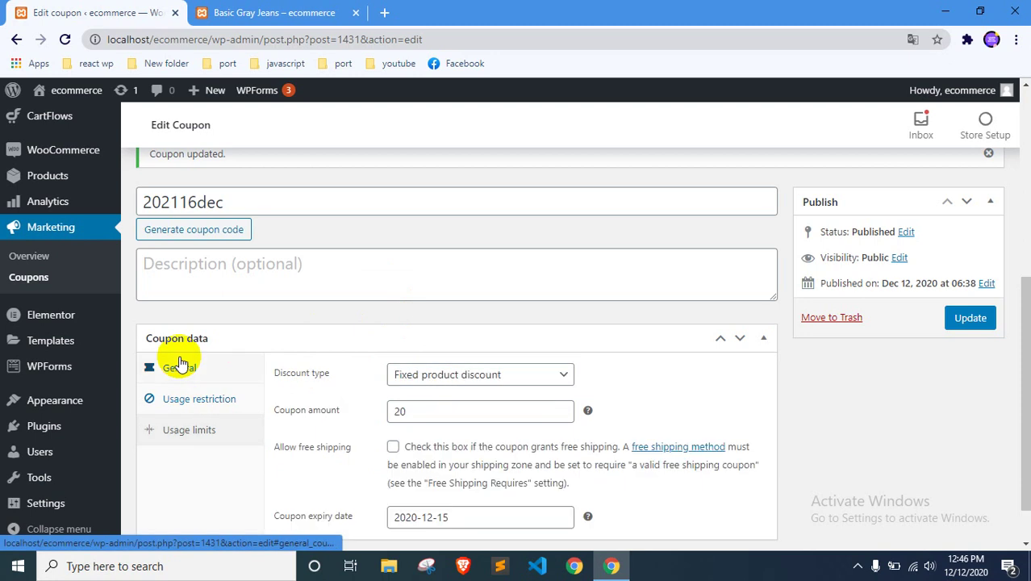
scroll(480, 403, down, 2)
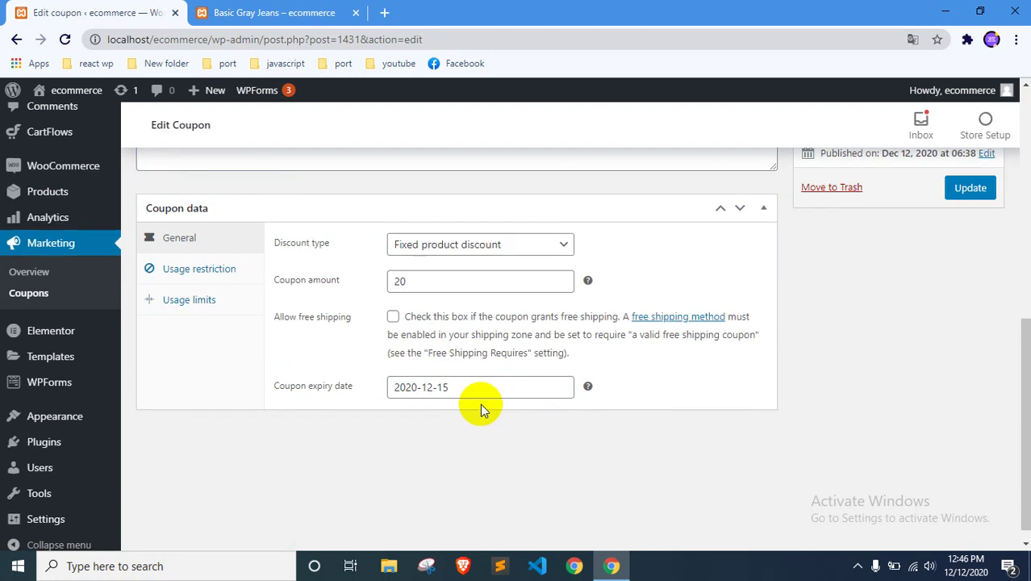
click(224, 270)
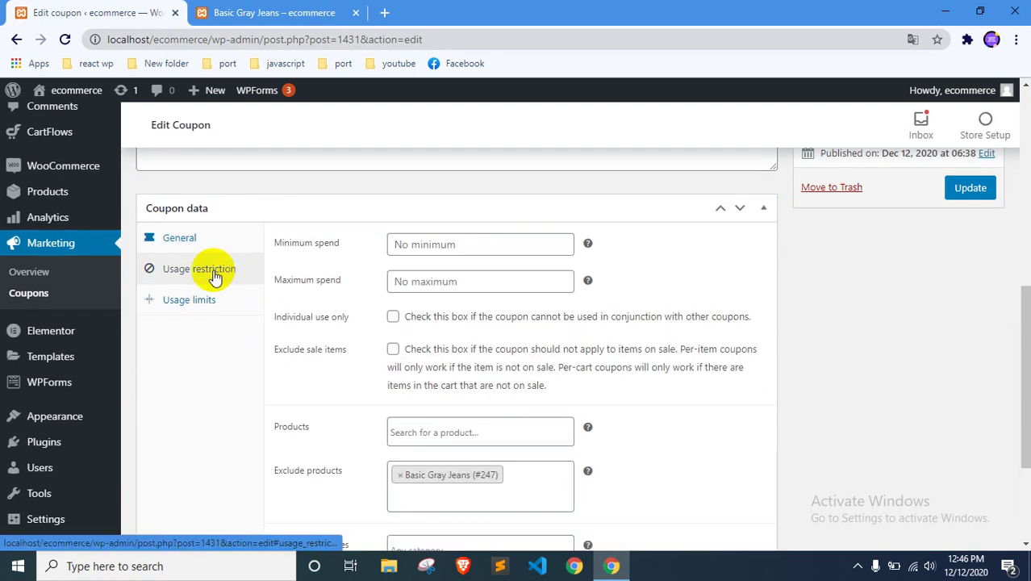
scroll(418, 373, down, 2)
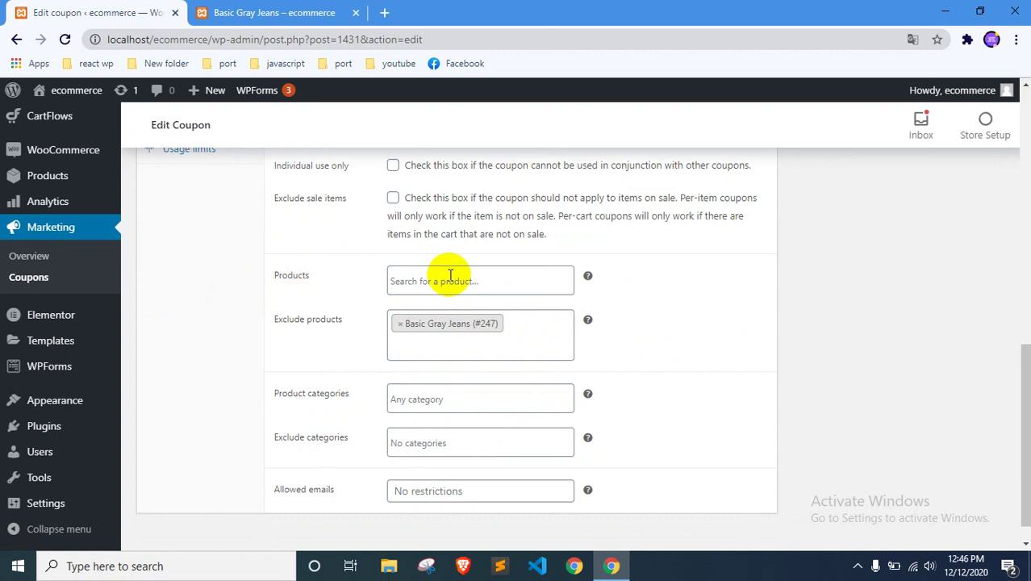
scroll(426, 401, up, 2)
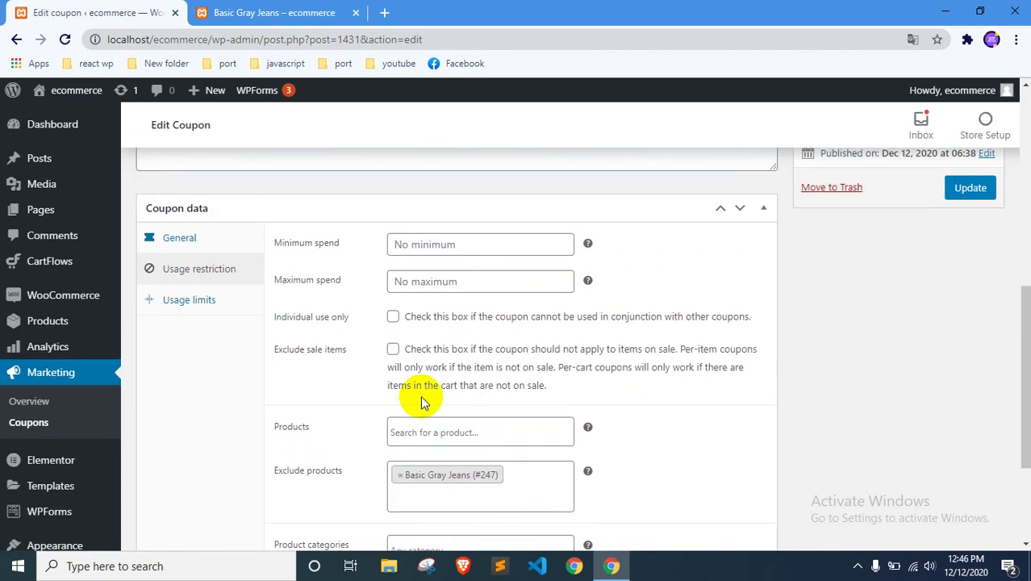
scroll(421, 401, down, 2)
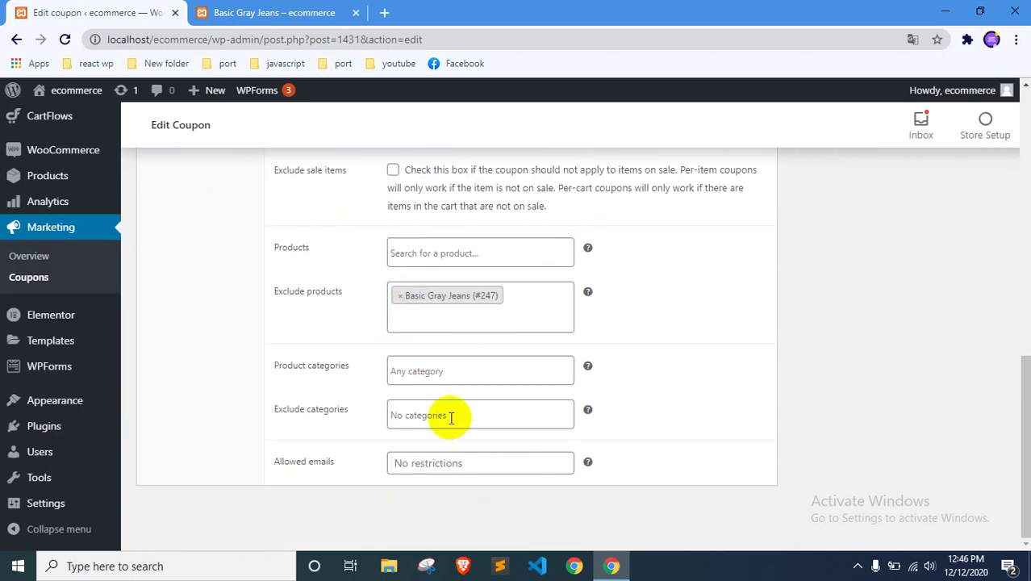
scroll(453, 360, up, 3)
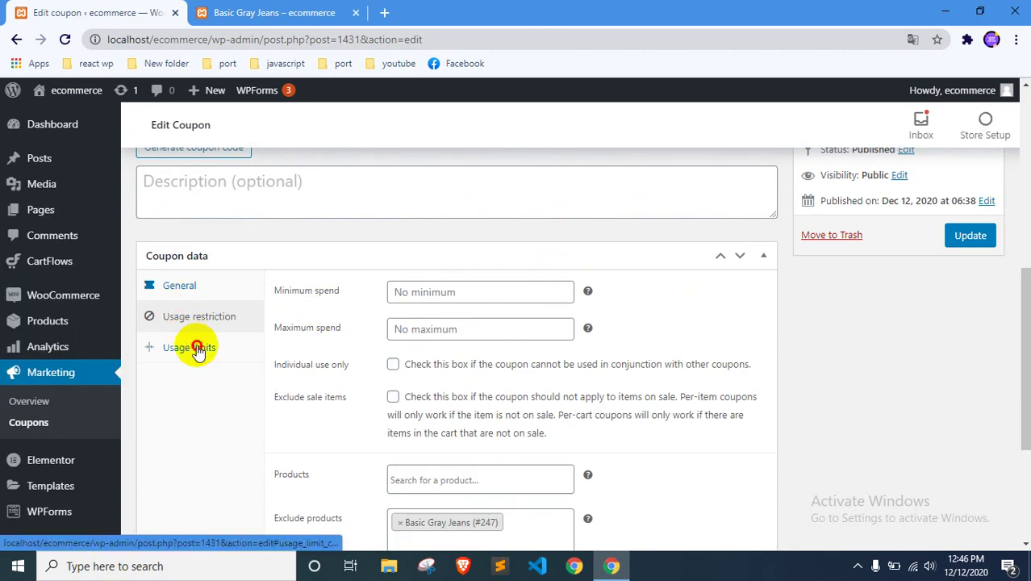
click(195, 345)
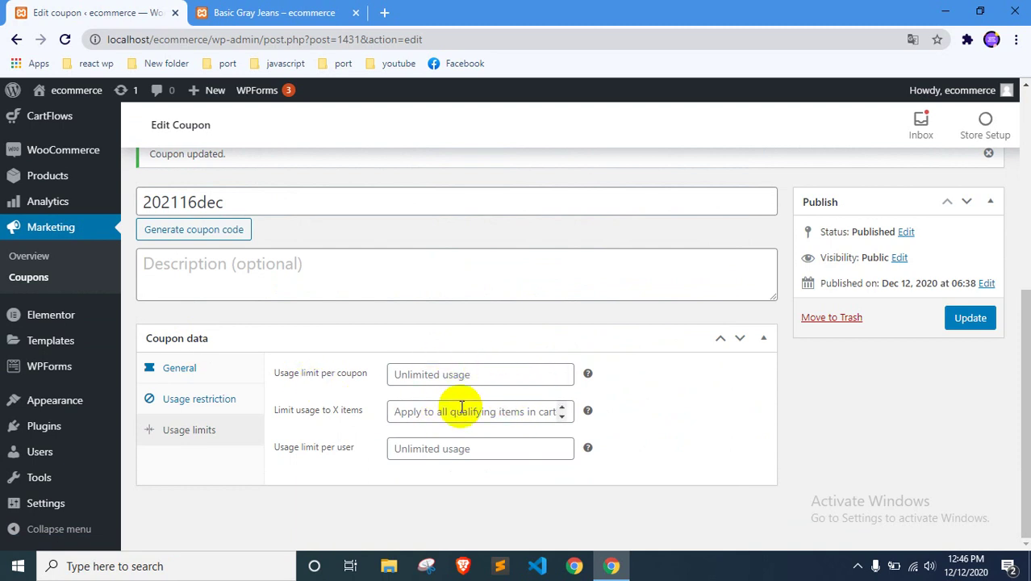
Step: Leave the coupon editor and open the Marketing overview
scroll(451, 335, up, 3)
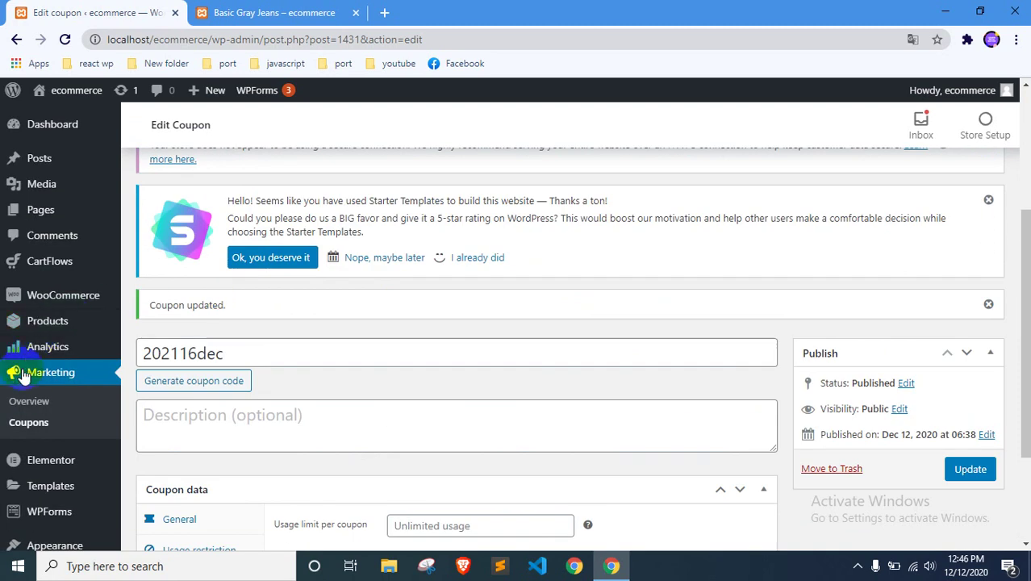
click(24, 397)
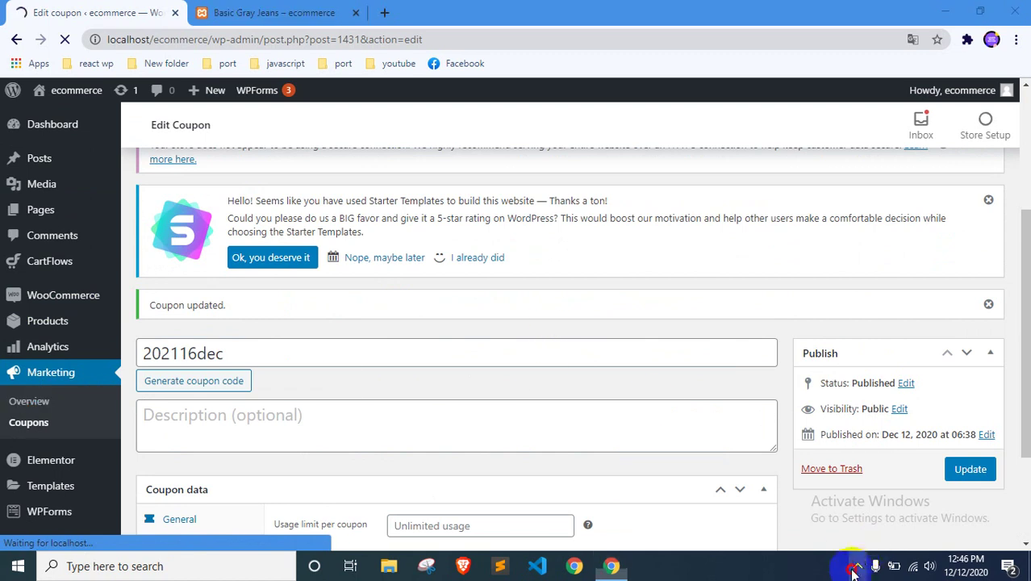